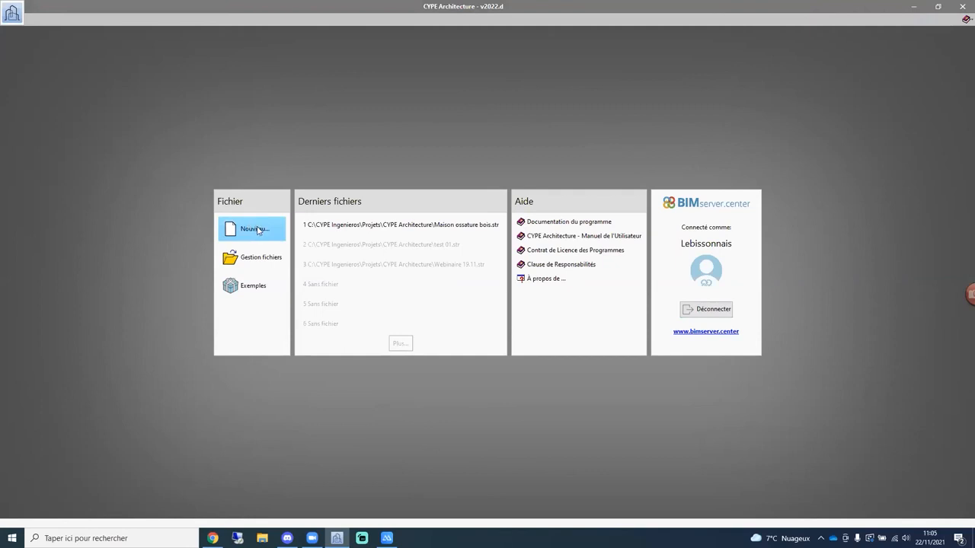
# Create a new job file named Webinaire 22.11.
pyautogui.click(259, 230)
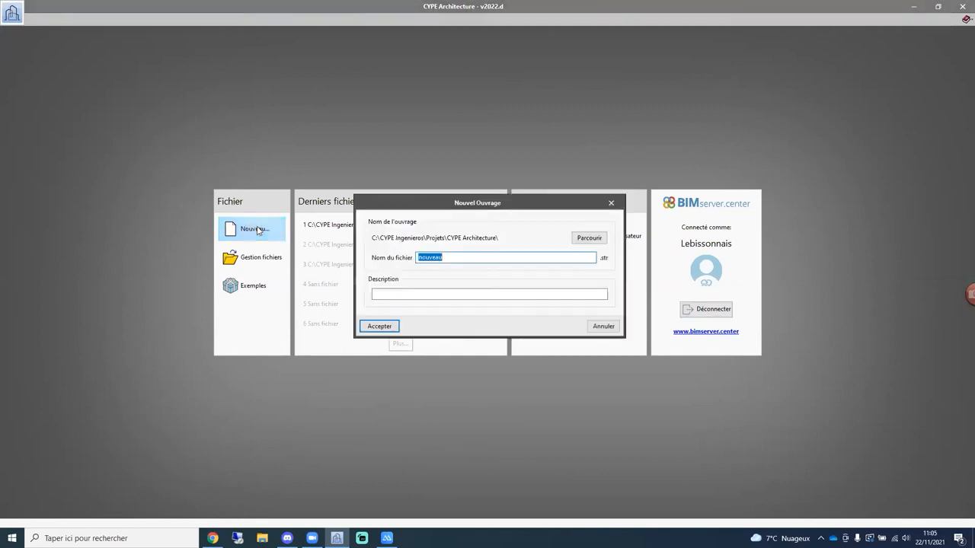
pyautogui.write('Webinaire 22.11')
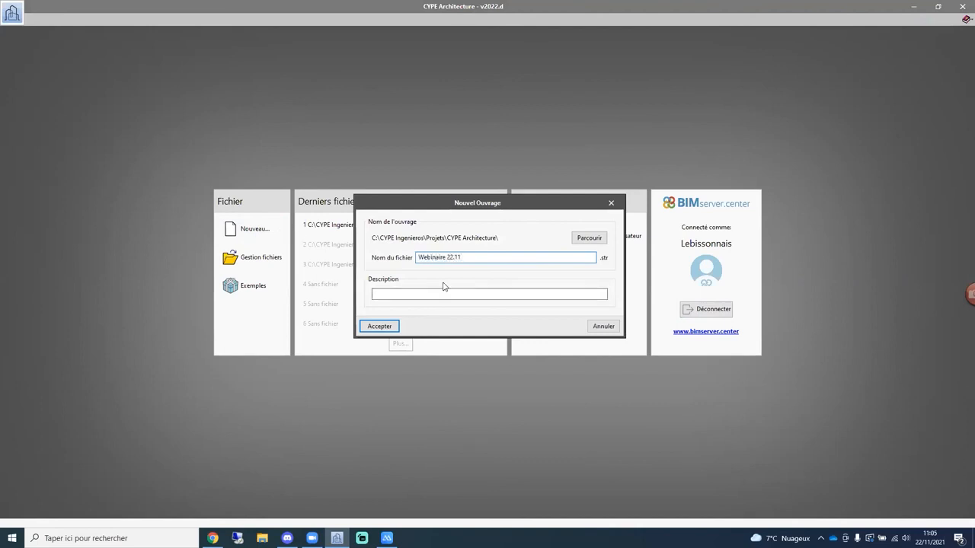
pyautogui.click(381, 327)
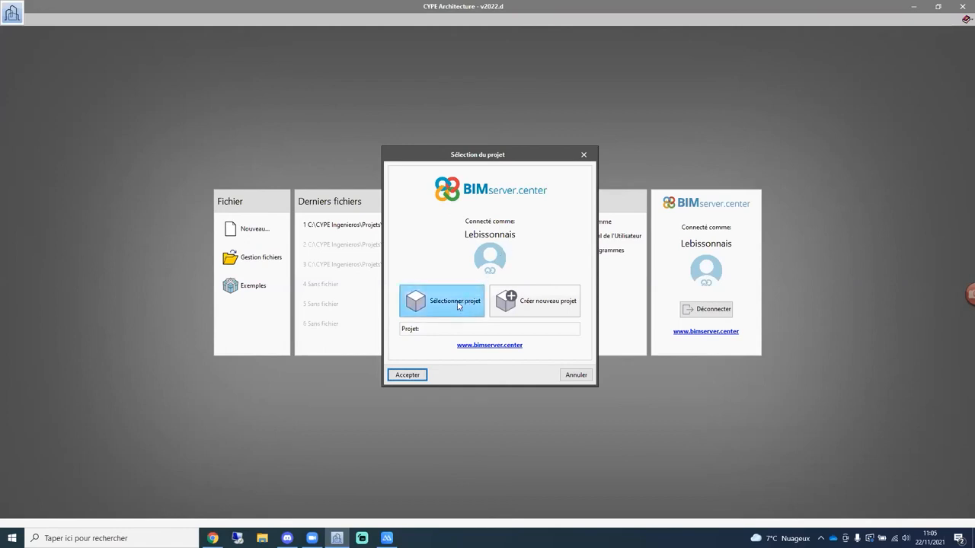
# Try to create a BIMserver.center project named Webinaire 22.11, type Autres, Visible sur BIMserver.center, with collaboration requests set to Ouvert.
pyautogui.click(535, 314)
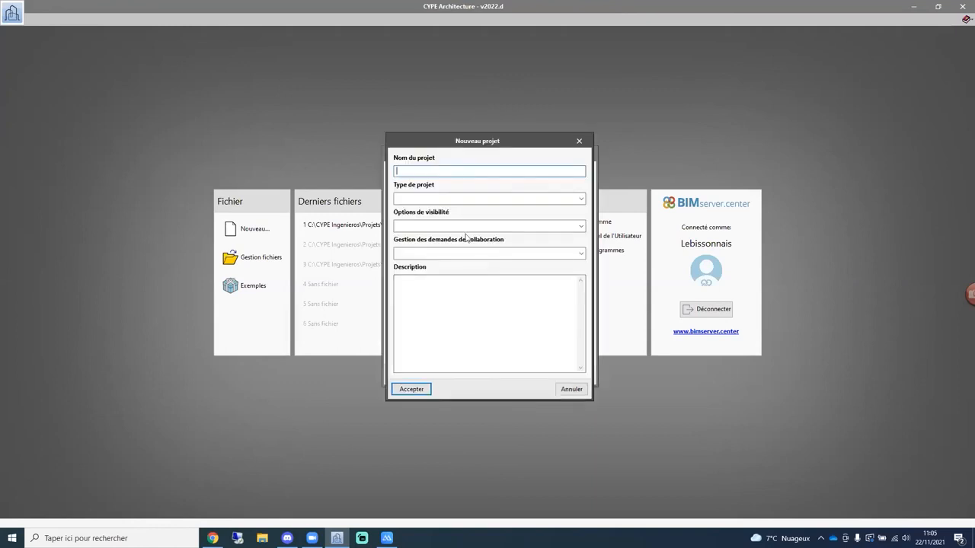
pyautogui.write('Web')
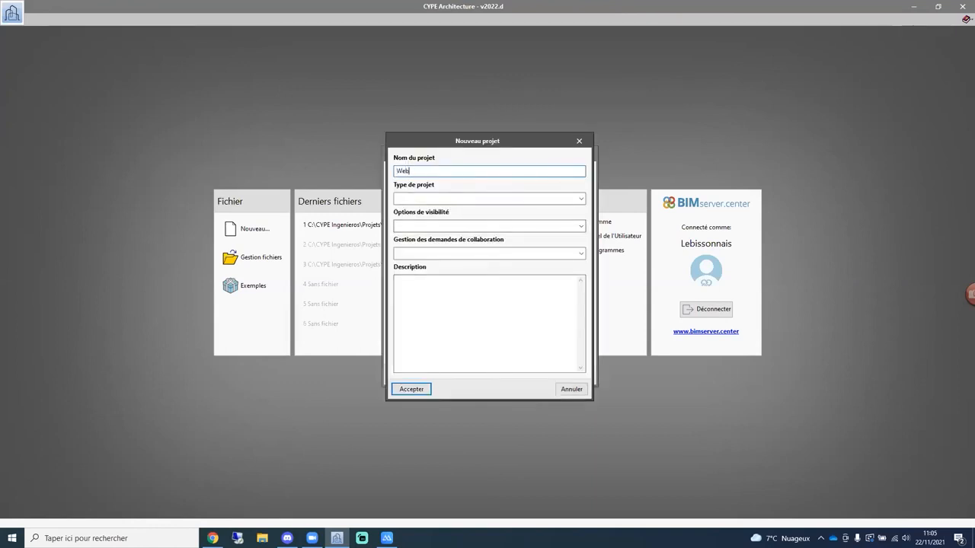
pyautogui.write('inaire 22.11')
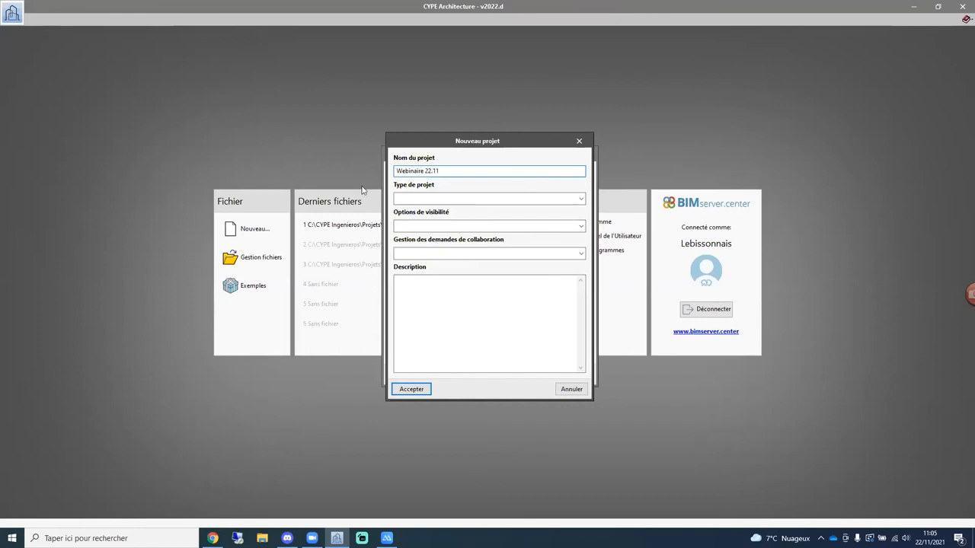
pyautogui.click(422, 200)
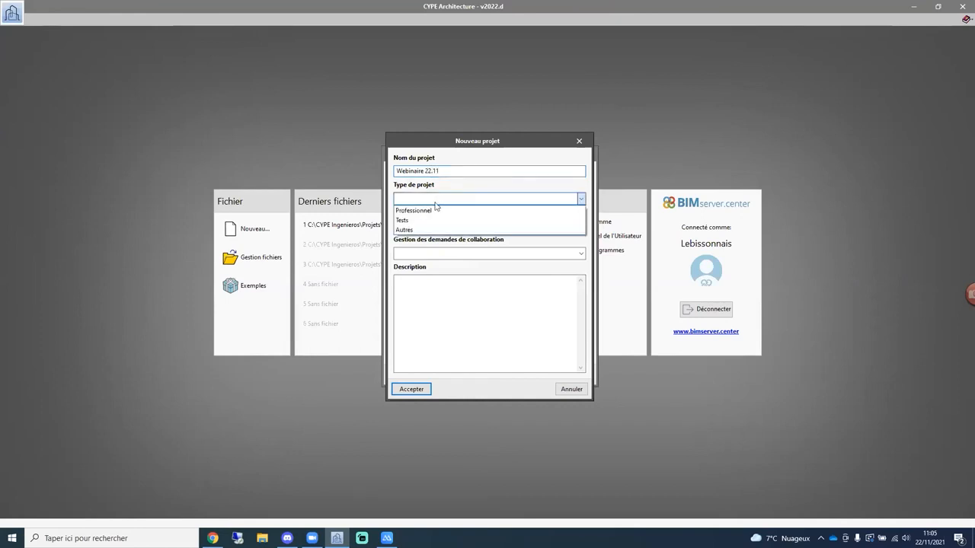
pyautogui.click(427, 230)
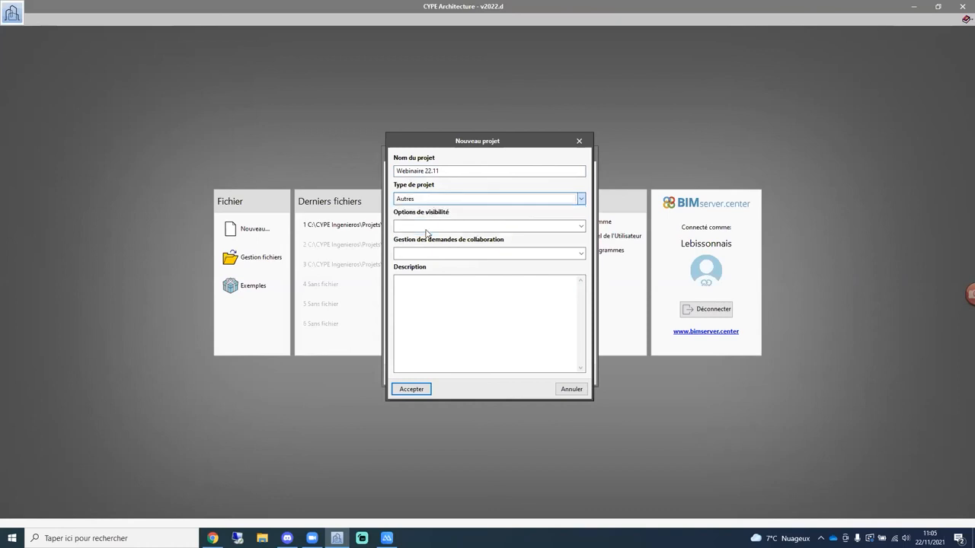
pyautogui.click(475, 227)
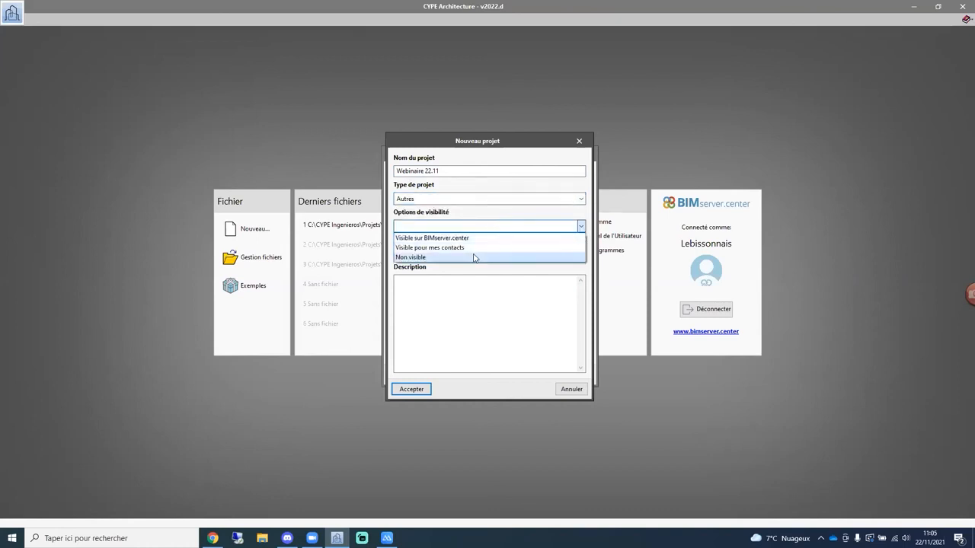
pyautogui.click(474, 257)
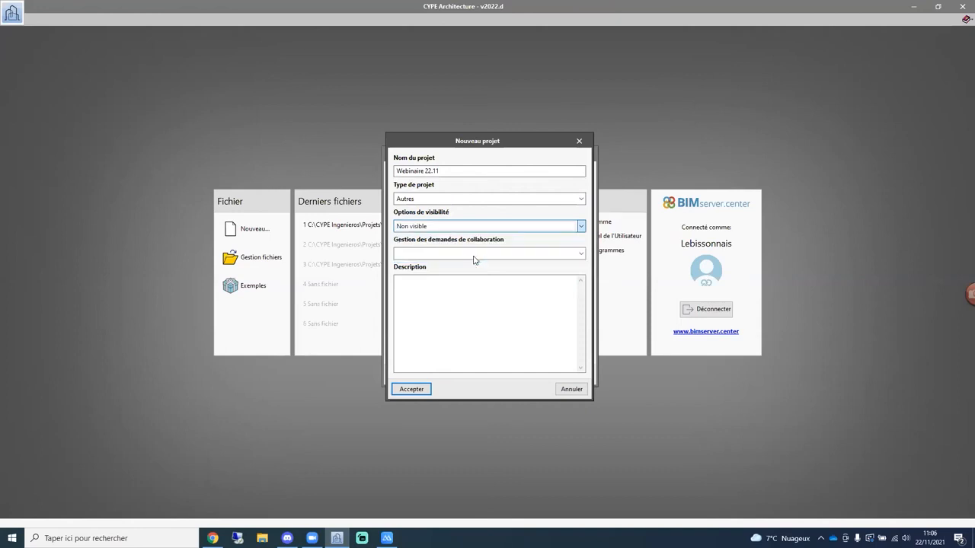
pyautogui.click(477, 231)
pyautogui.click(452, 235)
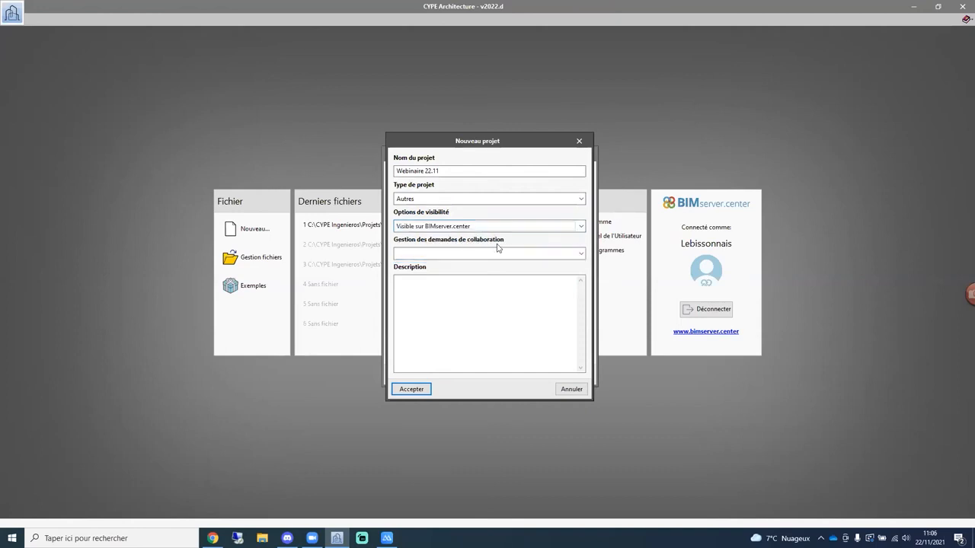
pyautogui.click(495, 253)
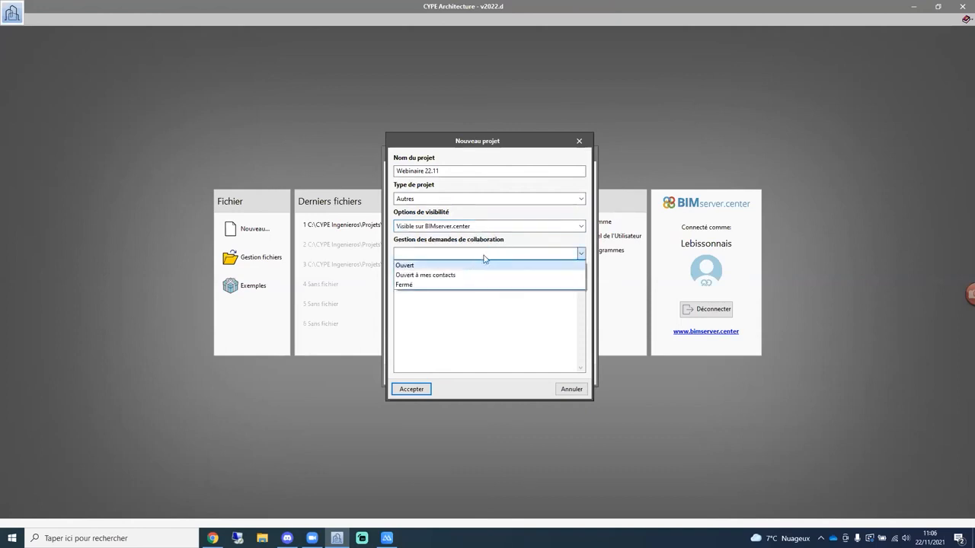
pyautogui.click(482, 266)
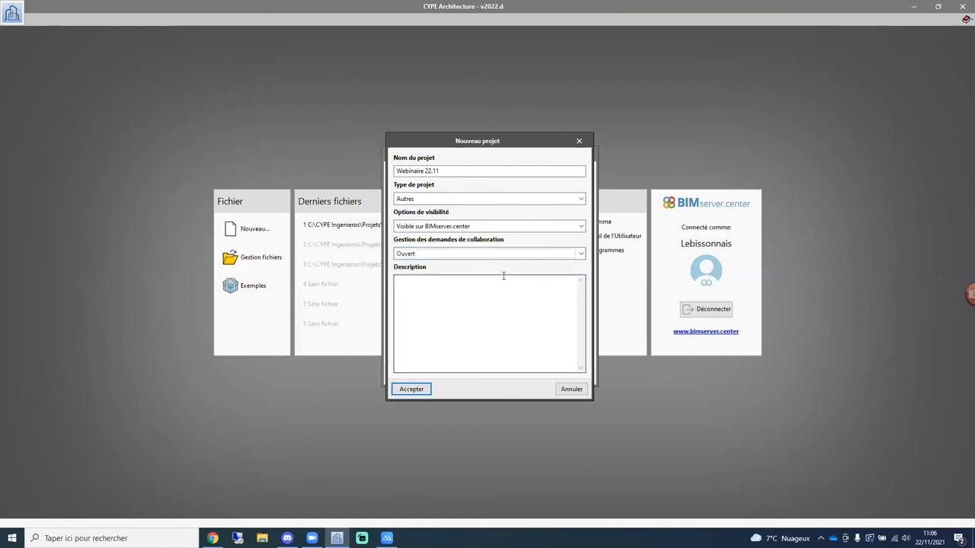
pyautogui.click(438, 357)
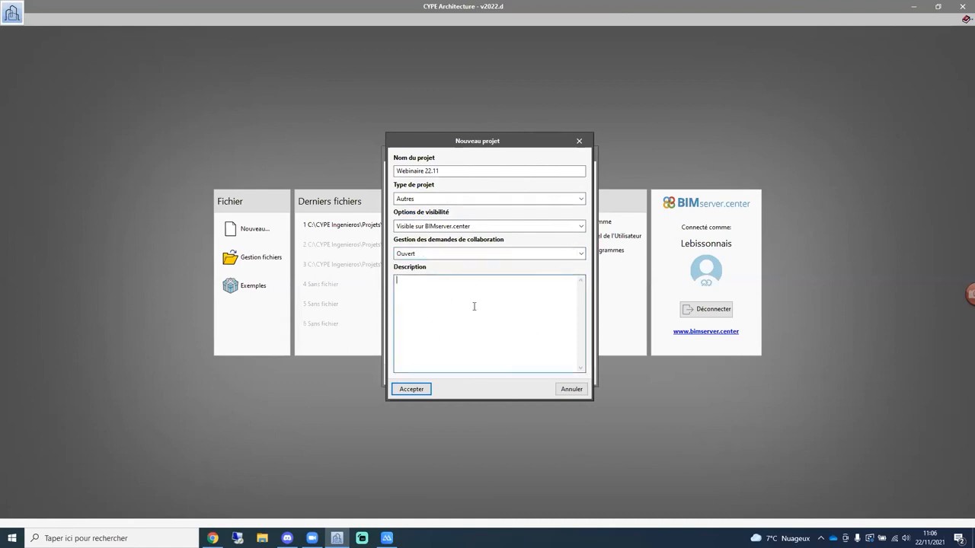
pyautogui.click(411, 388)
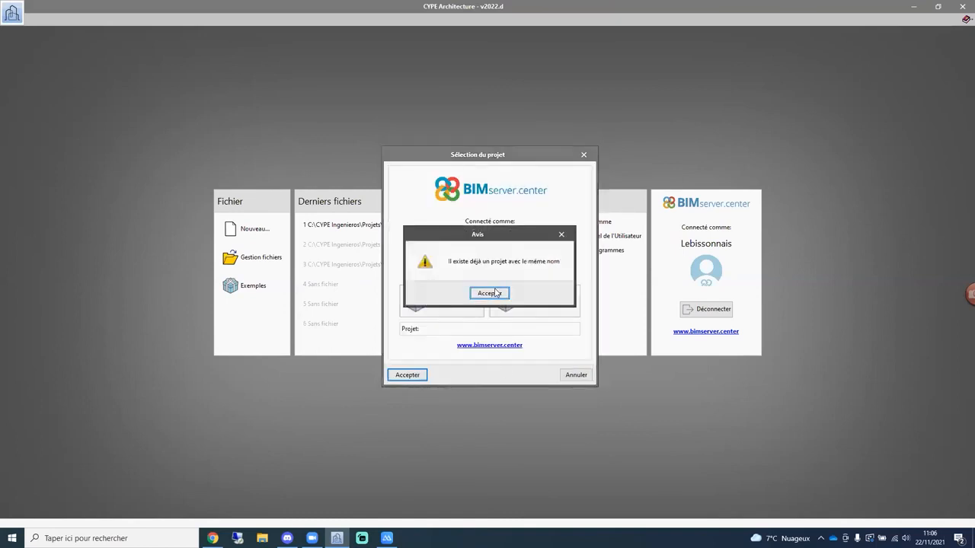
pyautogui.click(495, 293)
# Create a BIMserver.center project named Webinaire cype architecture 22.11, type Autres, Visible sur BIMserver.center, with collaboration requests set to Ouvert.
pyautogui.click(529, 301)
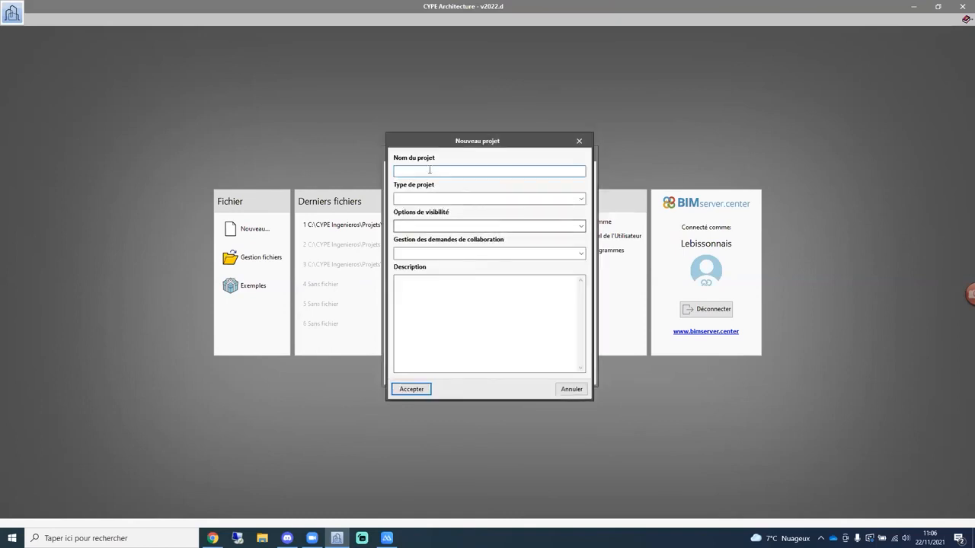
pyautogui.write('Webinaire c')
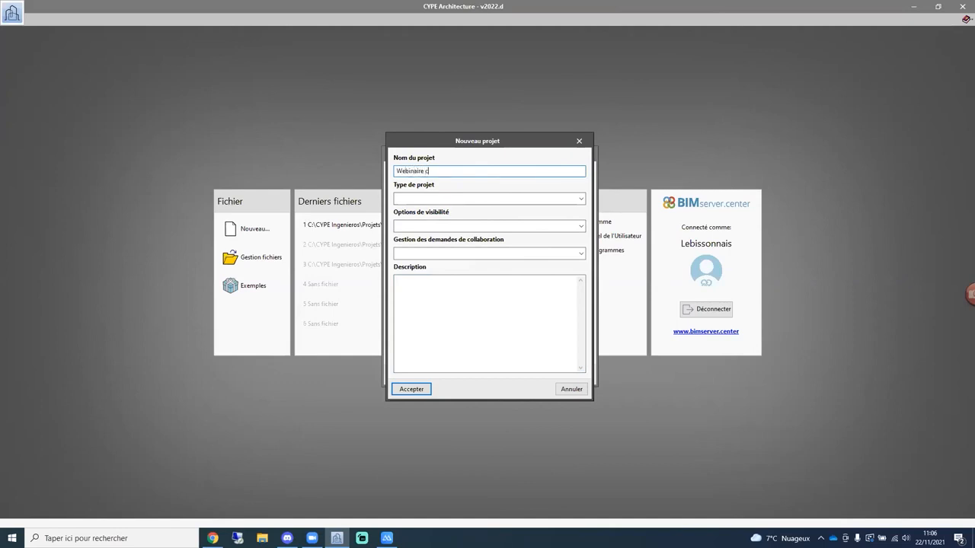
pyautogui.write('ype architecture 22.11')
pyautogui.click(483, 197)
pyautogui.click(423, 229)
pyautogui.click(423, 228)
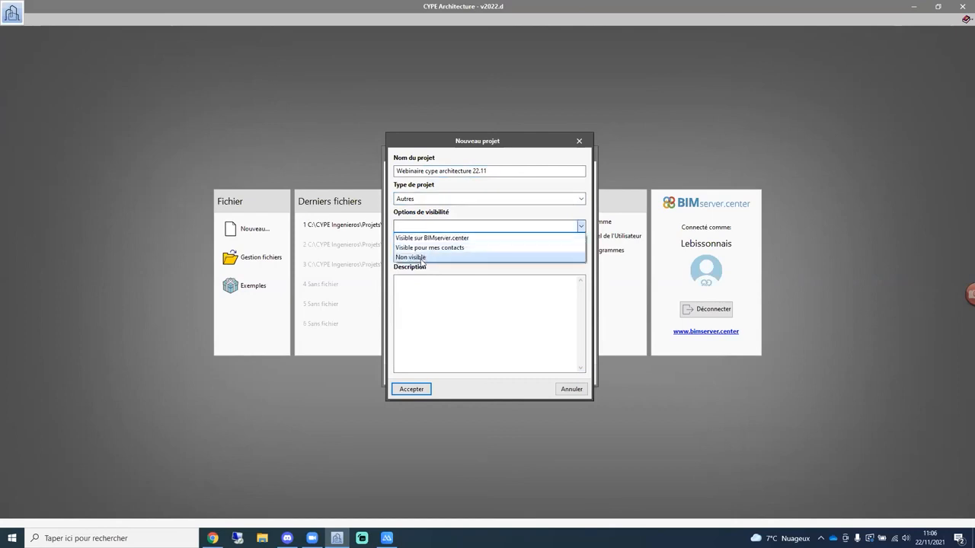
pyautogui.click(418, 236)
pyautogui.click(428, 256)
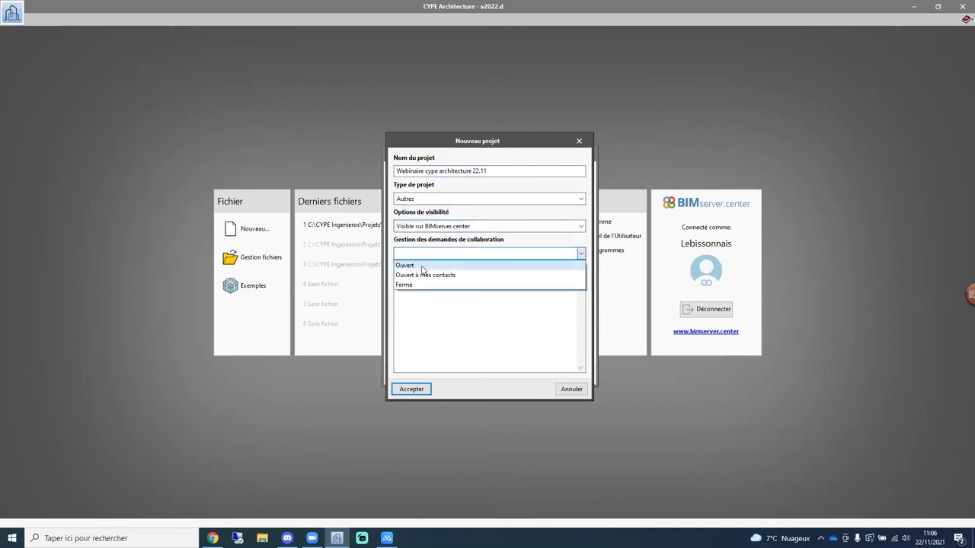
pyautogui.click(424, 268)
pyautogui.click(426, 388)
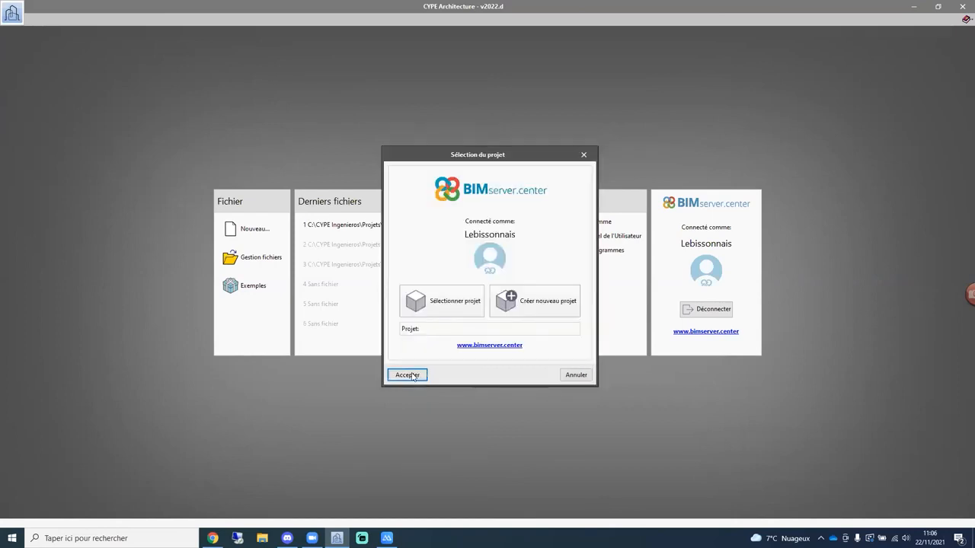
# Link the job to the new BIMserver.center project and accept the BIM model import without including any files.
pyautogui.click(408, 375)
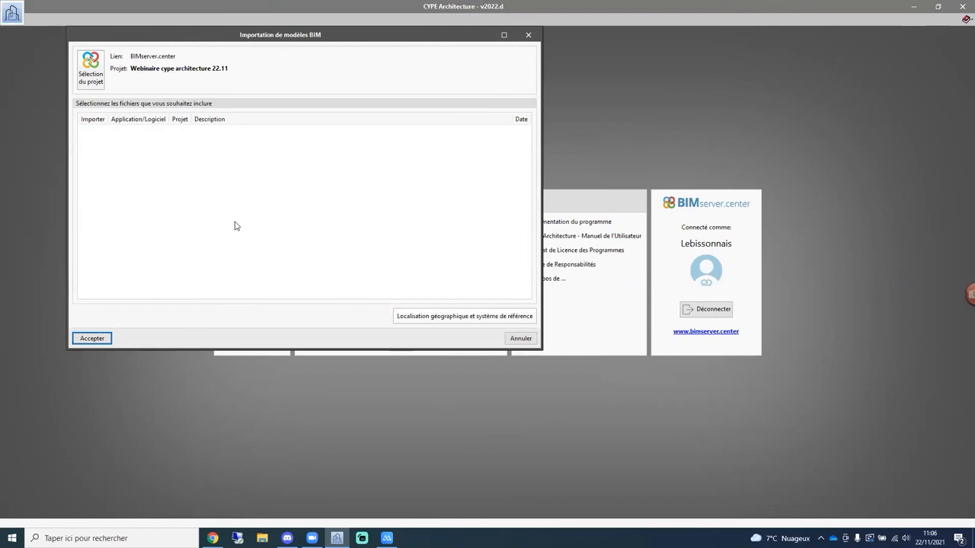
pyautogui.click(92, 339)
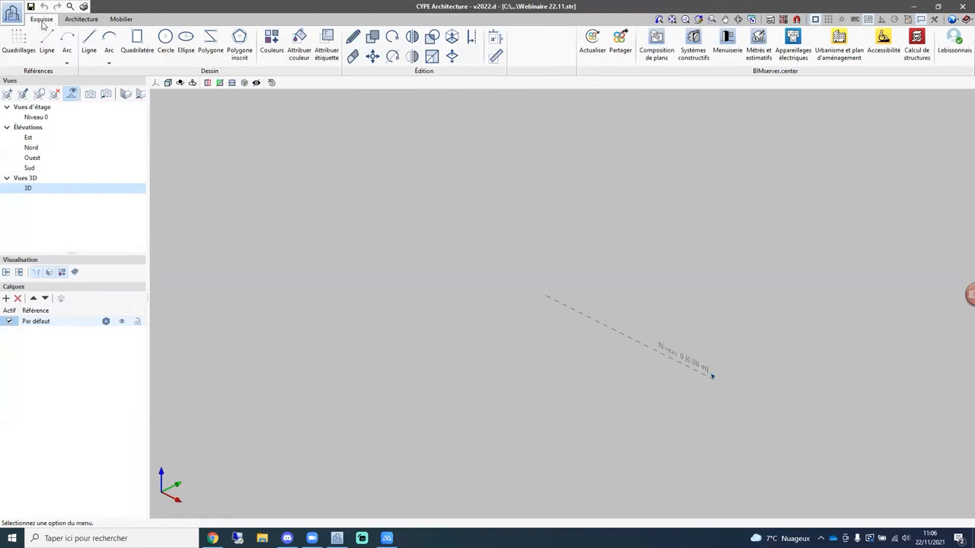
pyautogui.click(81, 19)
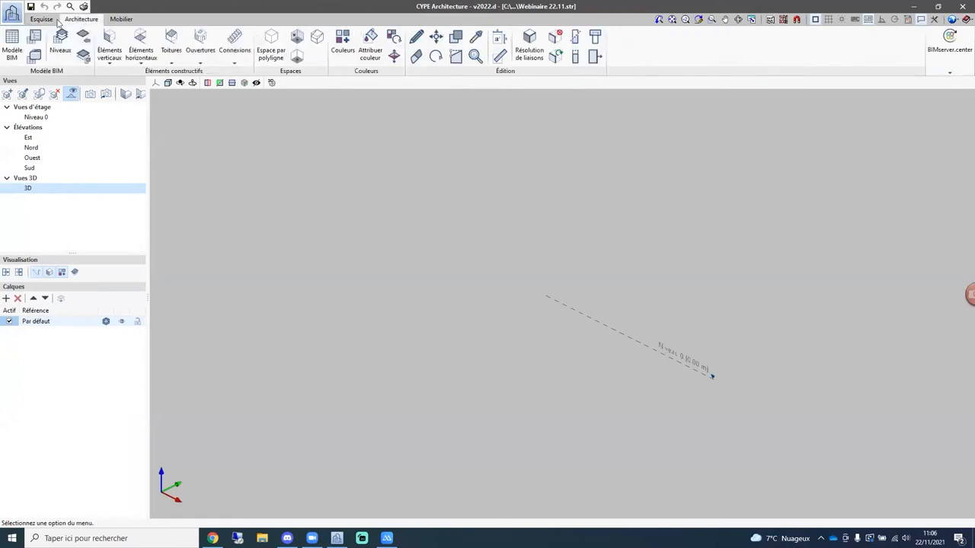
pyautogui.click(47, 20)
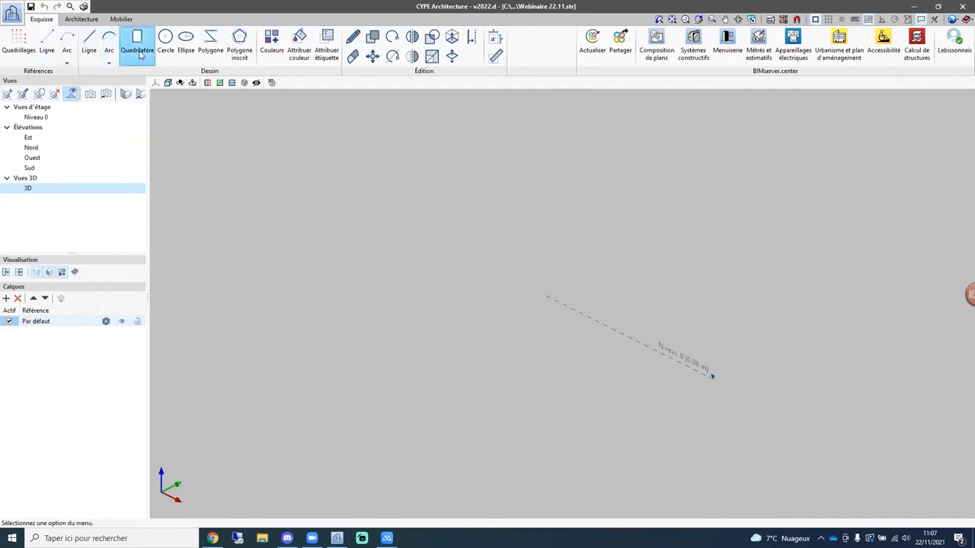
# Open the Niveau 0 floor view and start a Quadrilatère in the À partir de 3 points mode.
pyautogui.click(36, 118)
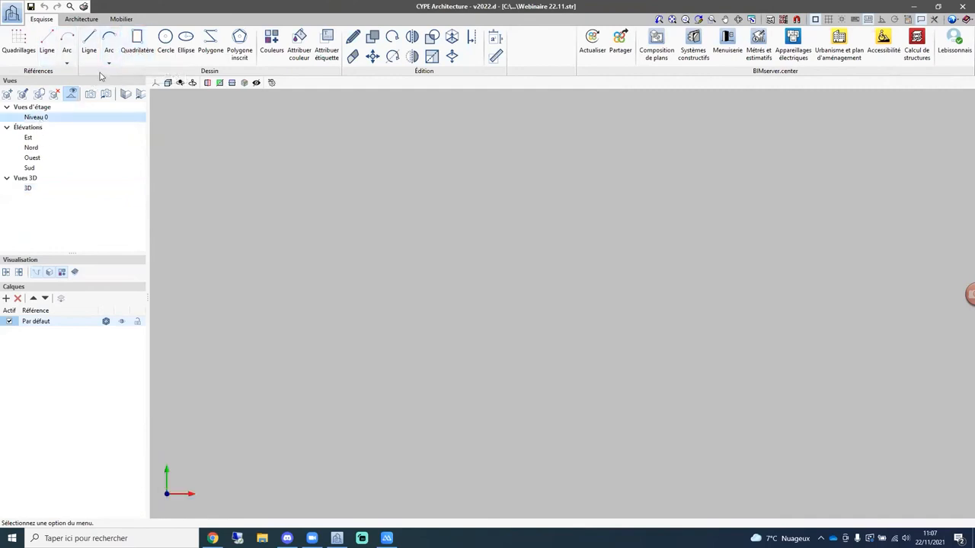
pyautogui.click(144, 49)
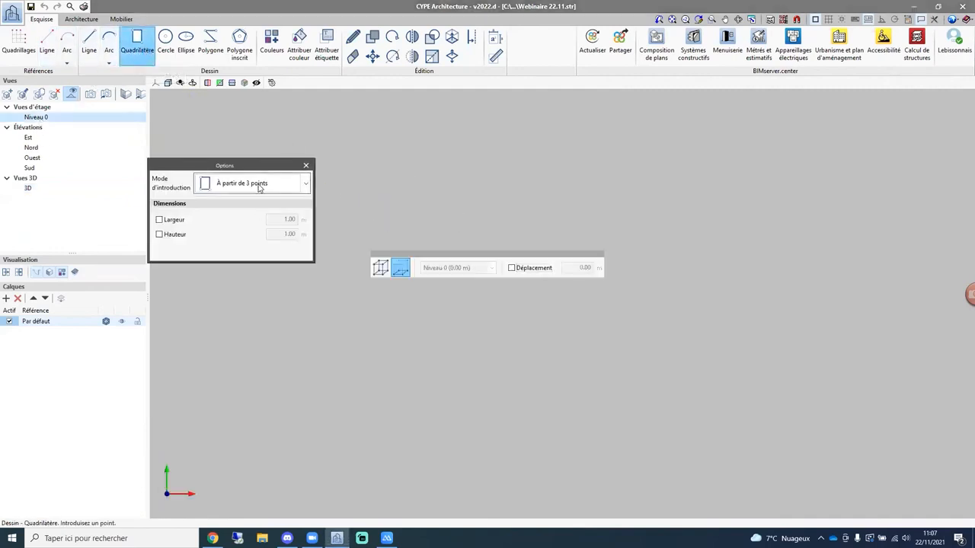
pyautogui.click(255, 188)
pyautogui.click(246, 211)
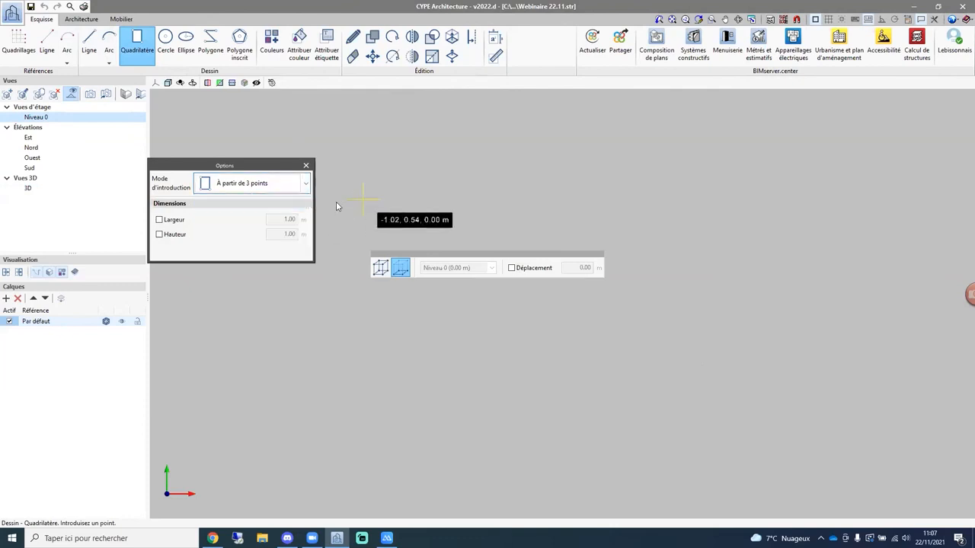
# Fix the quadrilateral's width (Largeur) at 7.5 m and its height (Hauteur) at 11 m.
pyautogui.click(159, 219)
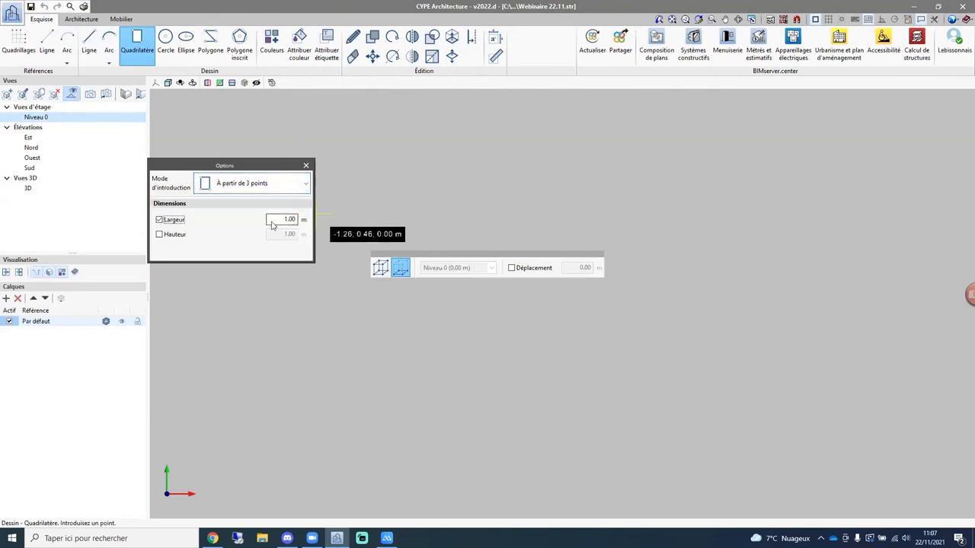
pyautogui.doubleClick(288, 219)
pyautogui.write('7')
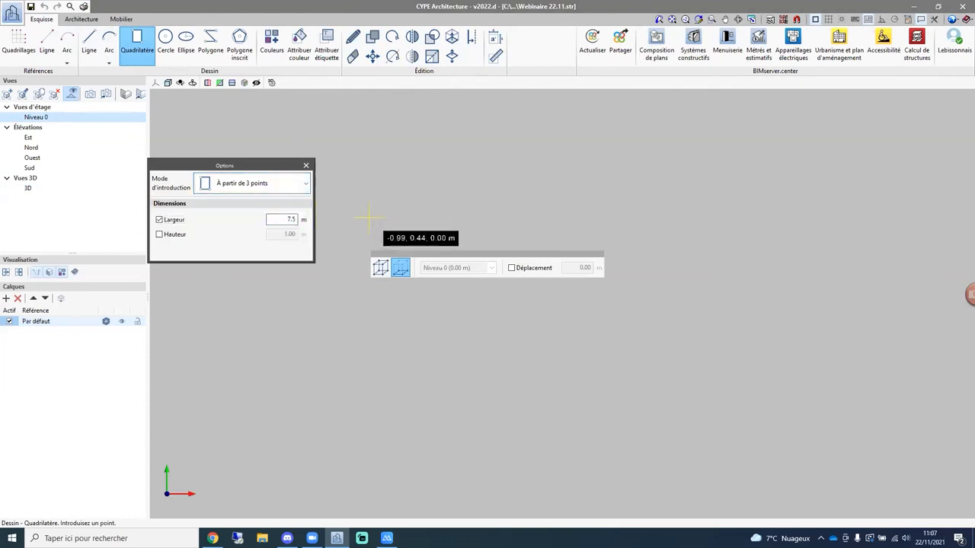
pyautogui.write('.5')
pyautogui.press('Tab')
pyautogui.press('space')
pyautogui.press('Tab')
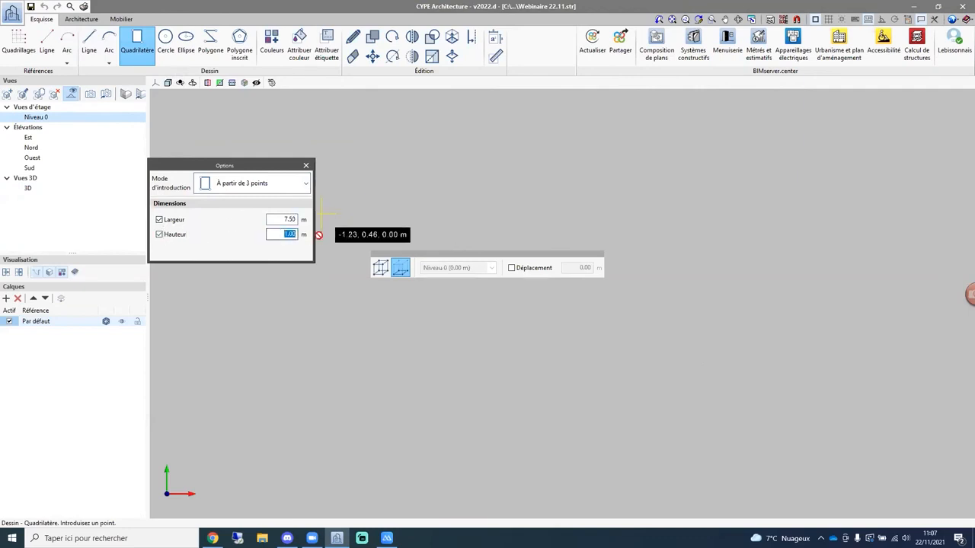
pyautogui.write('11')
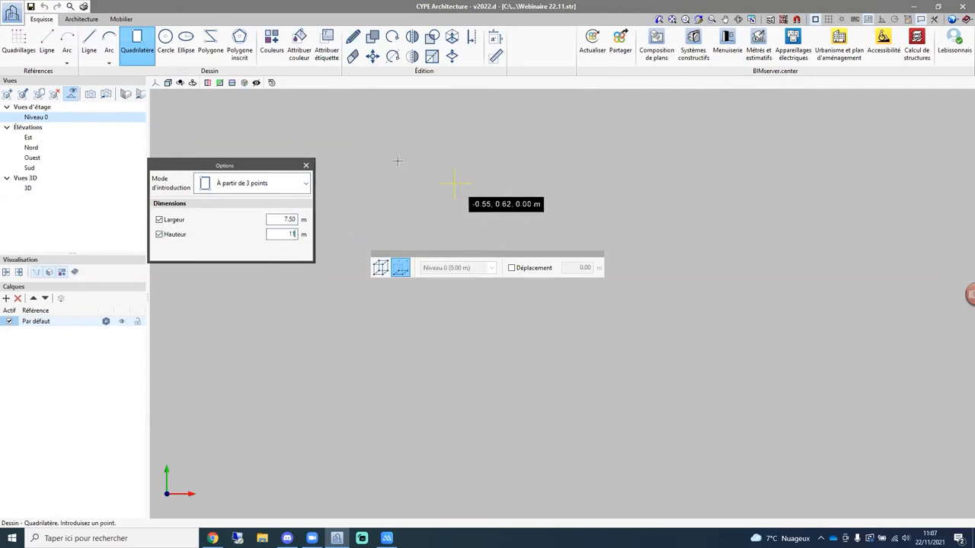
# Place the first corner of the floor quadrilateral in the Niveau 0 view.
pyautogui.click(436, 162)
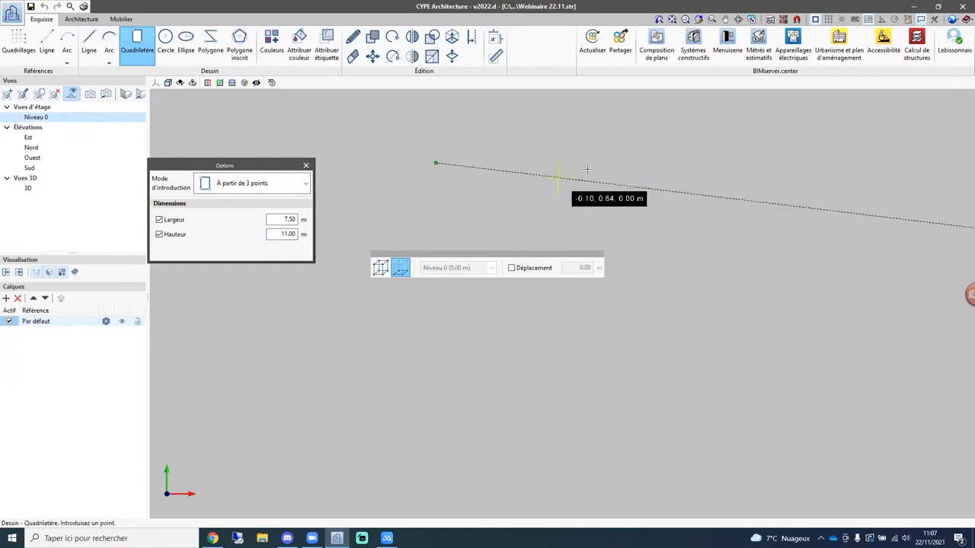
pyautogui.click(249, 186)
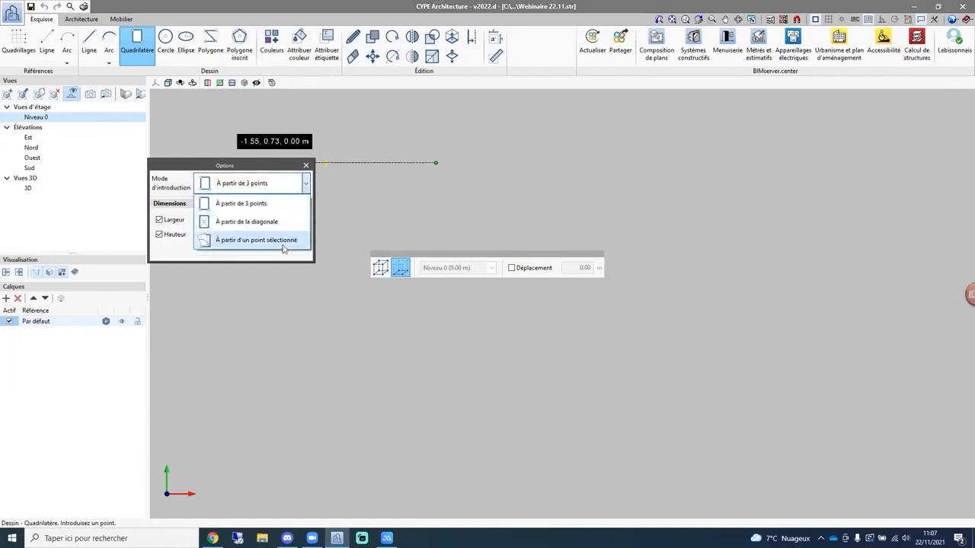
pyautogui.click(266, 189)
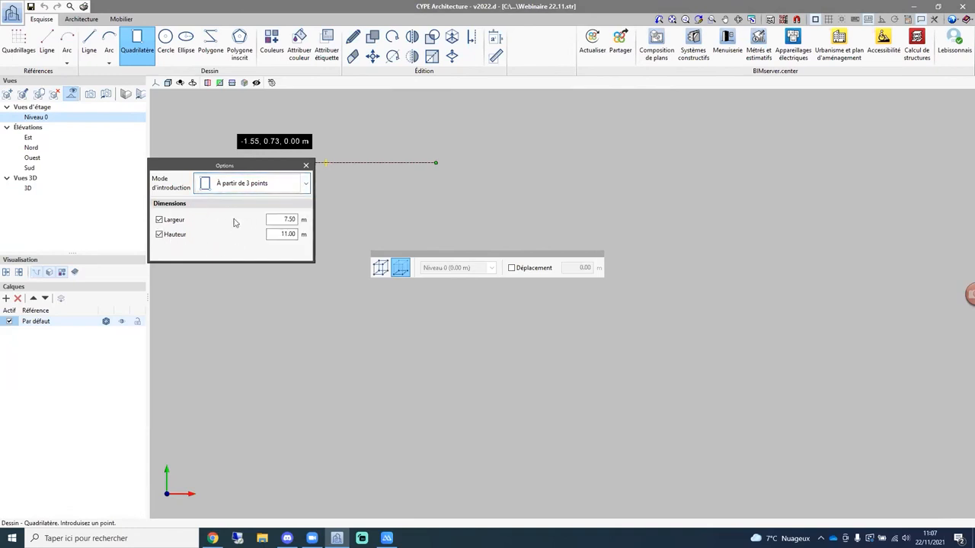
pyautogui.click(160, 219)
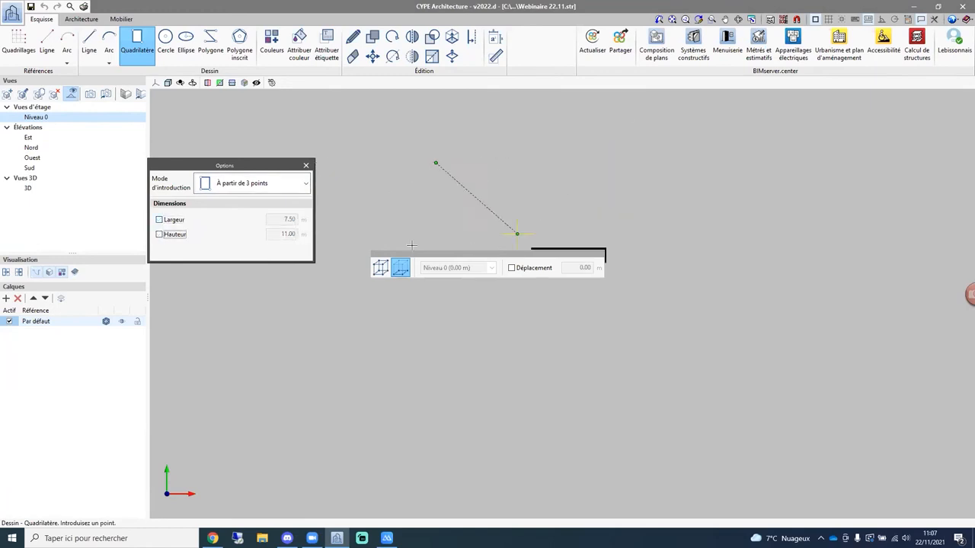
pyautogui.click(175, 234)
pyautogui.click(159, 219)
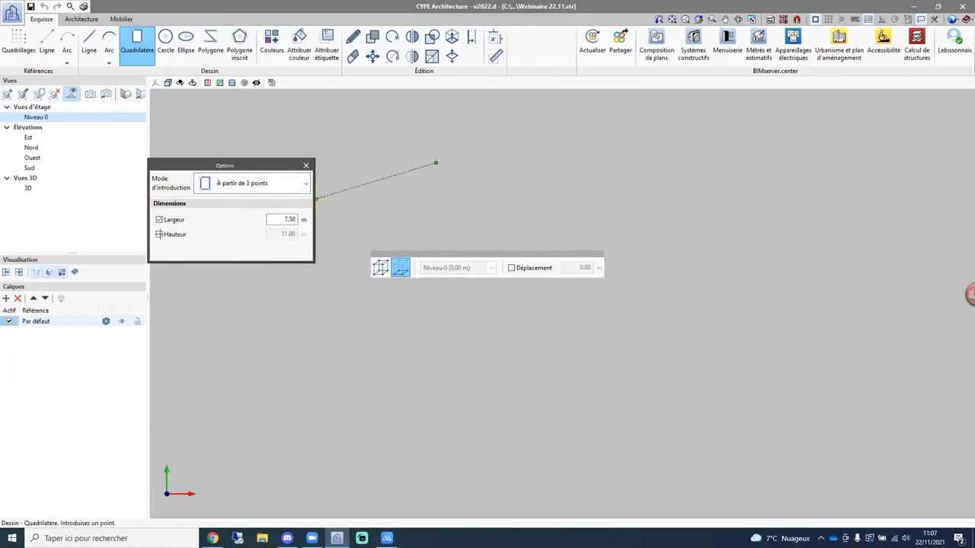
pyautogui.click(159, 233)
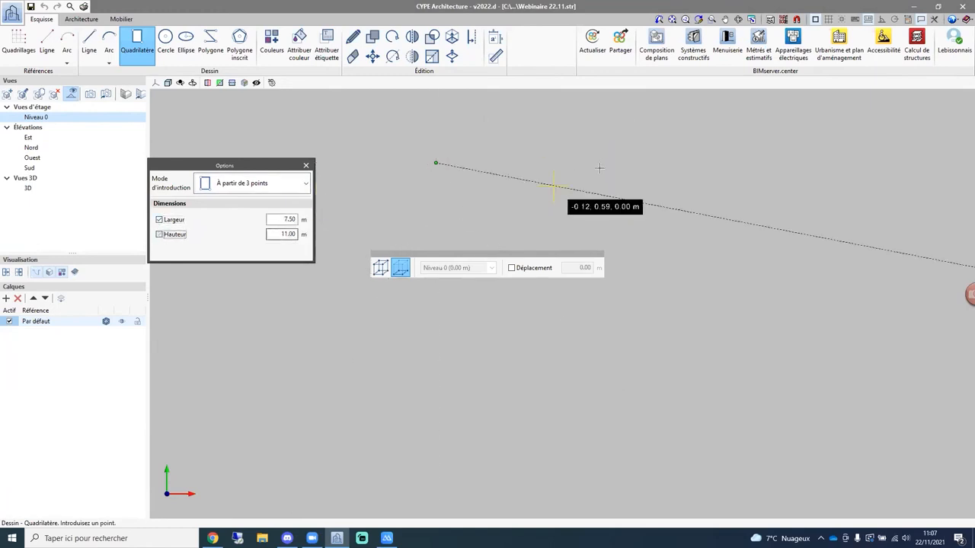
# Complete the 7.5 by 11 m floor quadrilateral, its width running horizontally from the first corner and its height extending downward in plan.
pyautogui.click(649, 163)
pyautogui.scroll(-2, 736, 291)
pyautogui.scroll(-1, 763, 357)
pyautogui.moveTo(763, 357); pyautogui.dragTo(661, 237, button='middle')
pyautogui.scroll(-2, 696, 287)
pyautogui.click(696, 287)
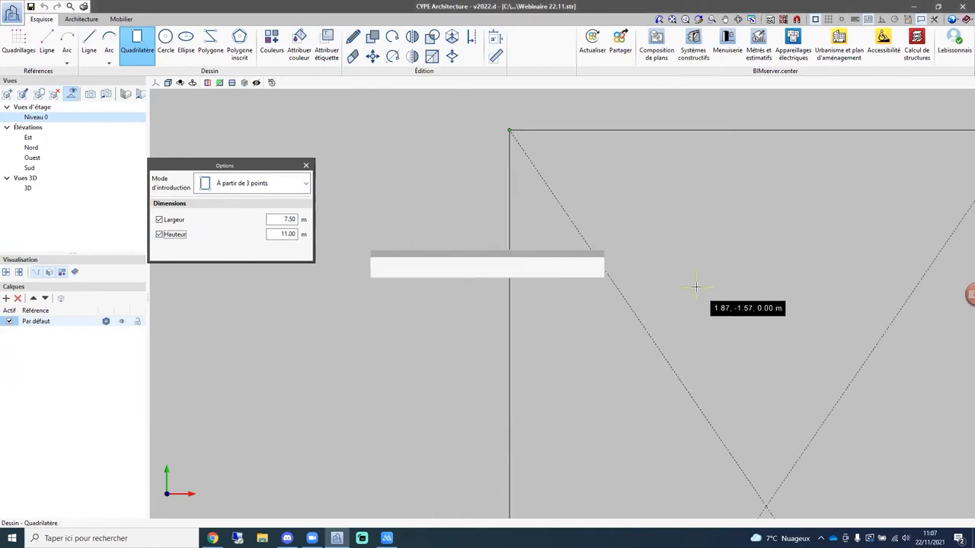
pyautogui.scroll(-5, 785, 342)
pyautogui.moveTo(785, 342); pyautogui.dragTo(478, 194, button='middle')
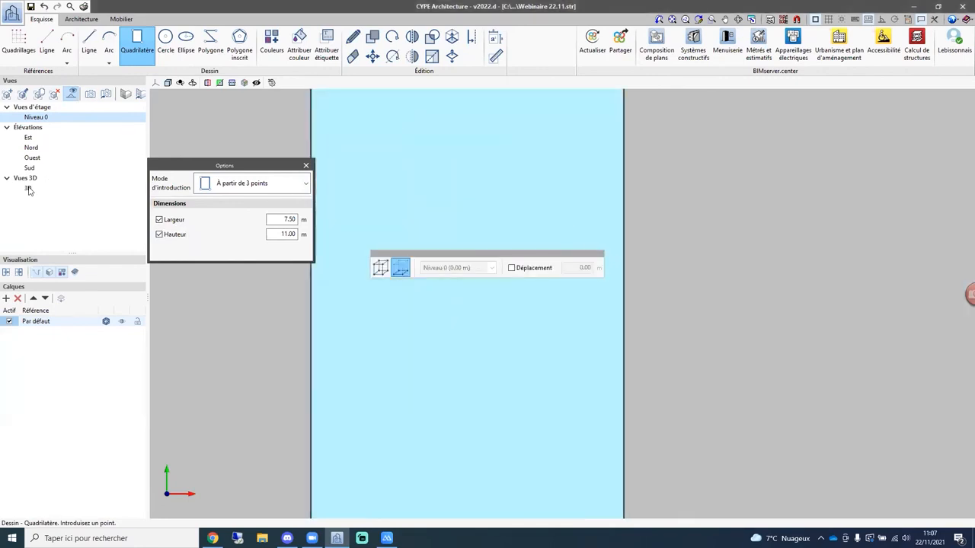
# In the 3D view, start a quadrilateral at the floor's far corner and fix its Largeur at 2.5 m and Hauteur at 7.5 m.
pyautogui.click(28, 188)
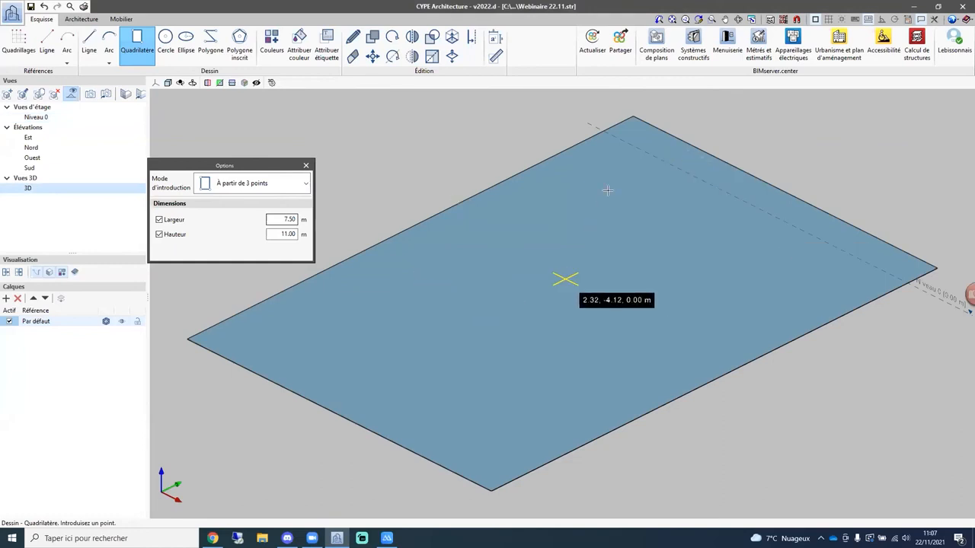
pyautogui.moveTo(712, 212); pyautogui.dragTo(647, 334, button='middle')
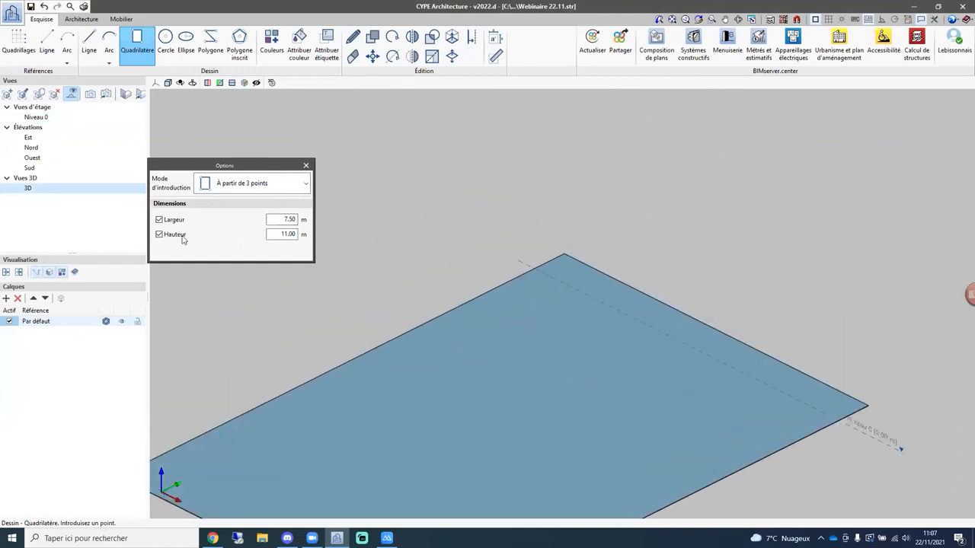
pyautogui.doubleClick(286, 234)
pyautogui.write('2.5')
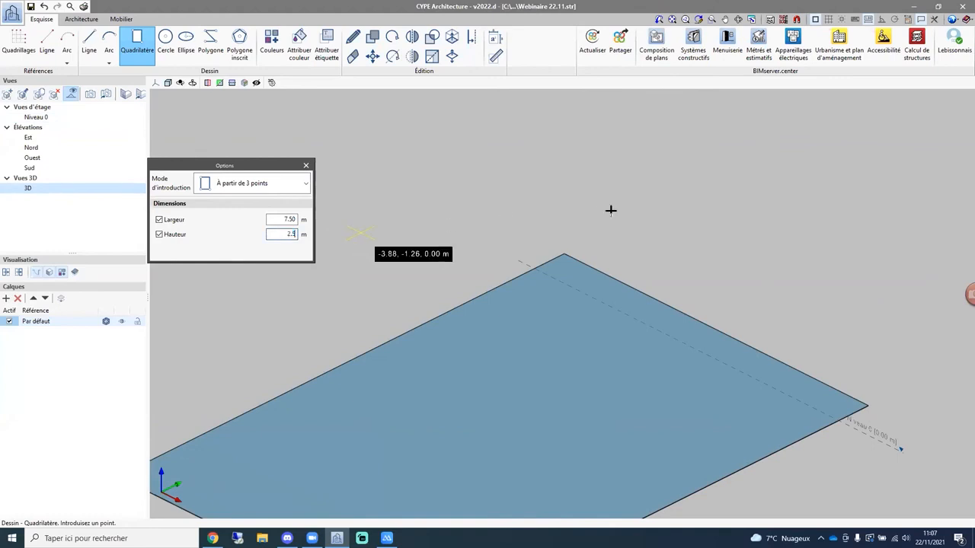
pyautogui.click(564, 254)
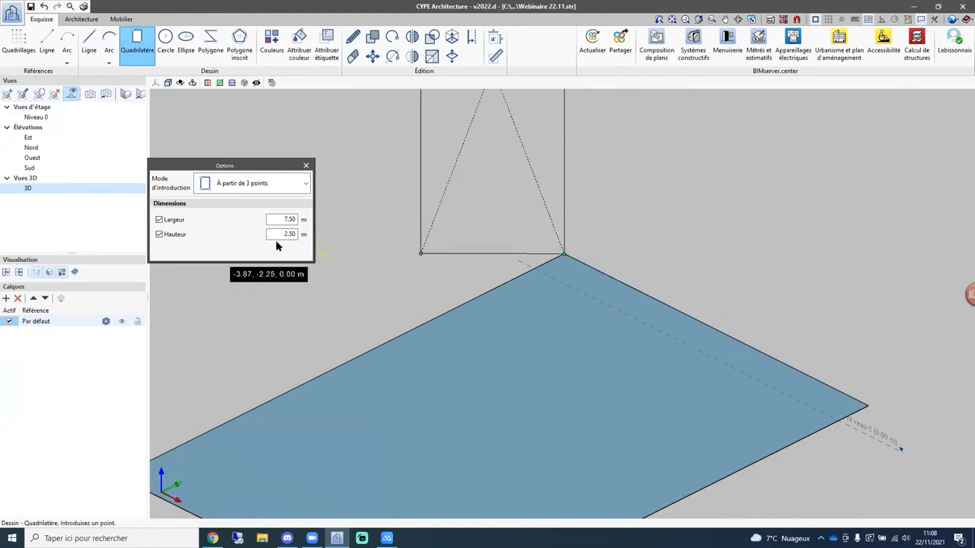
pyautogui.click(289, 221)
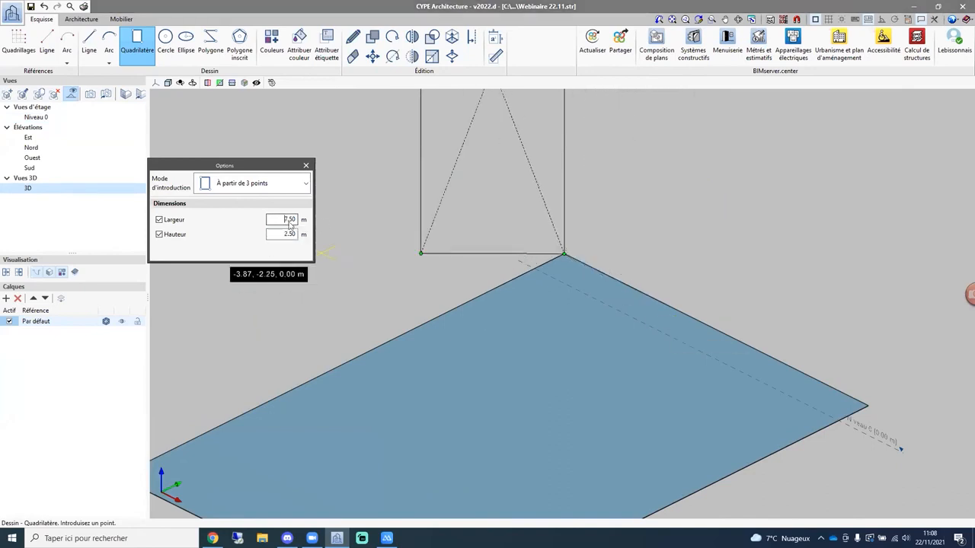
pyautogui.moveTo(277, 219); pyautogui.dragTo(336, 219)
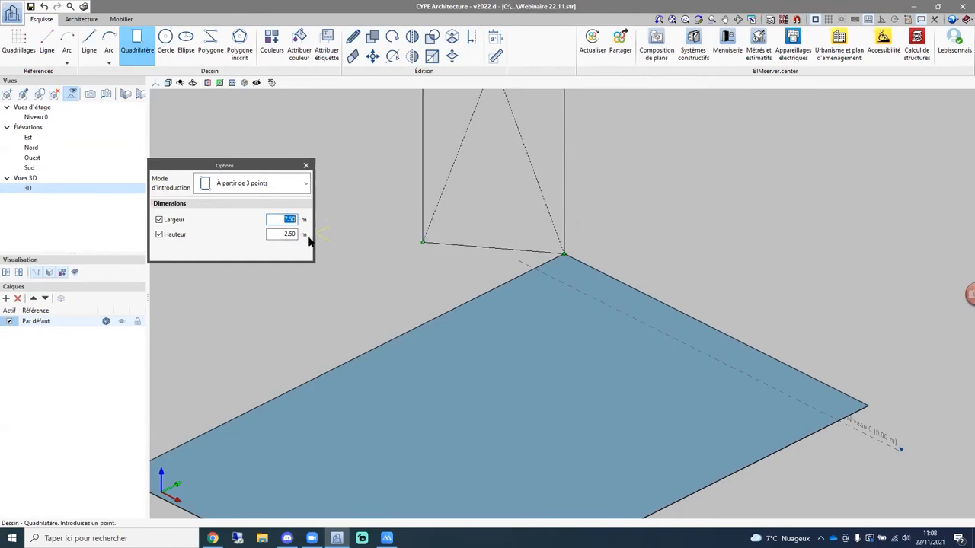
pyautogui.write('2.5')
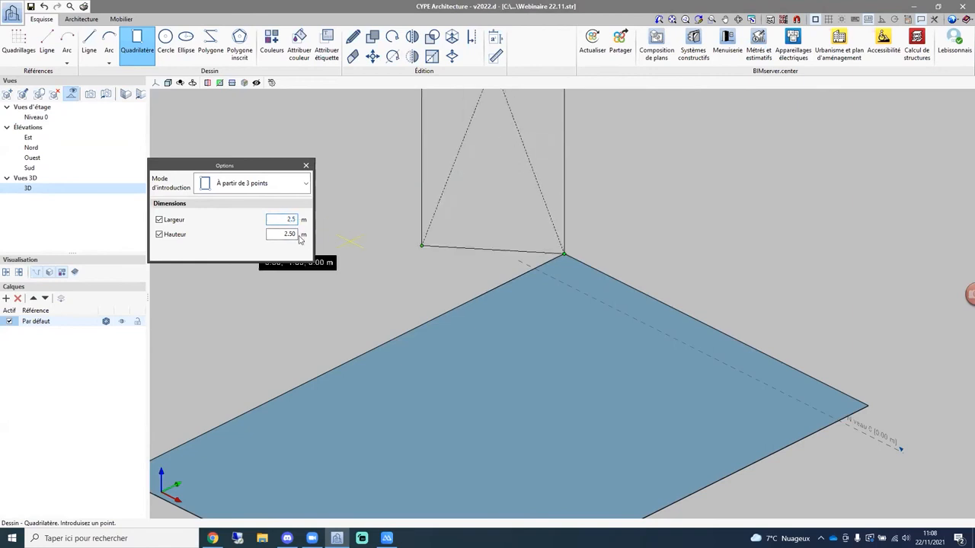
pyautogui.press('Tab')
pyautogui.write('3')
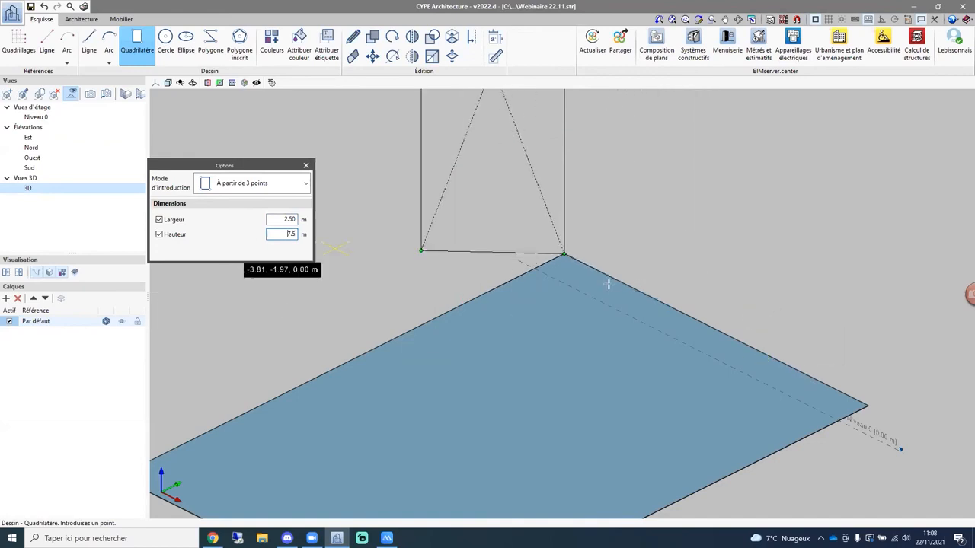
# Try to place the vertical quadrilateral from the floor's far corner, and undo it.
pyautogui.click(679, 296)
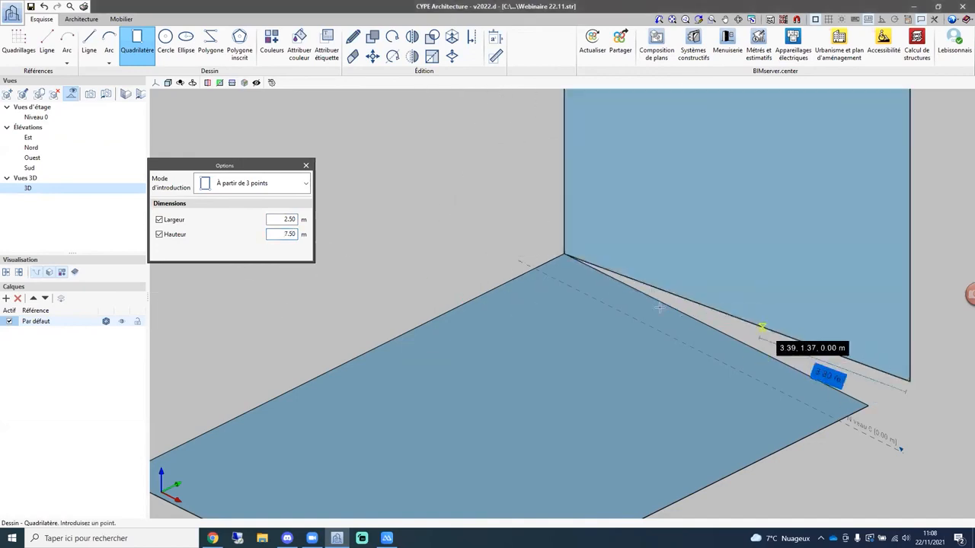
pyautogui.hotkey('ctrl', 'z')
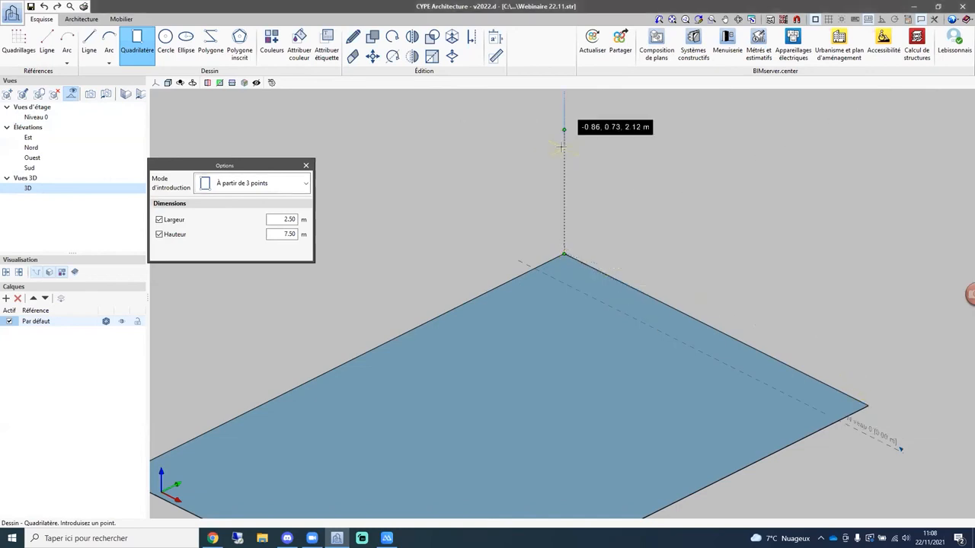
# Draw 2.5 m high vertical quadrilaterals along both 7.5 m edges of the floor, going straight up from a corner and along the edge.
pyautogui.click(564, 131)
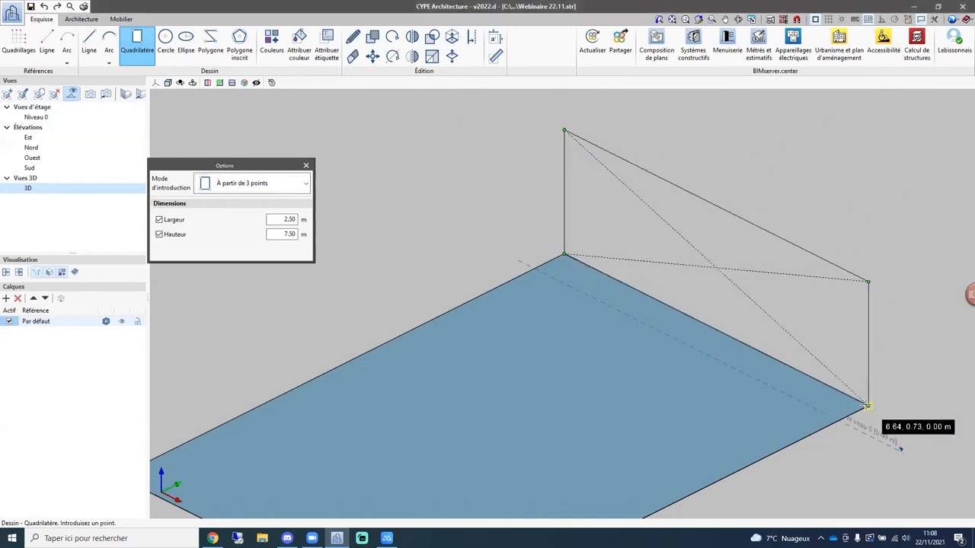
pyautogui.click(868, 405)
pyautogui.scroll(-1, 729, 346)
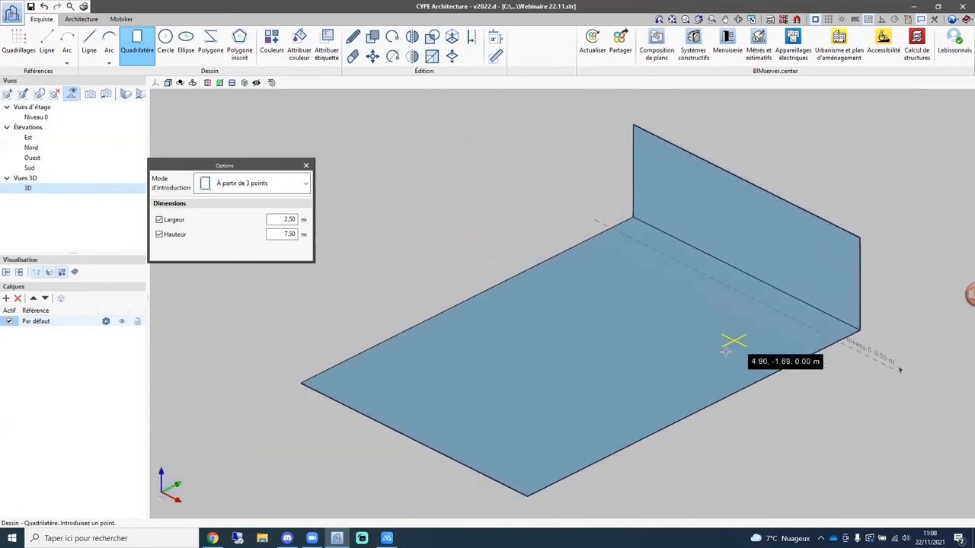
pyautogui.scroll(-2, 725, 351)
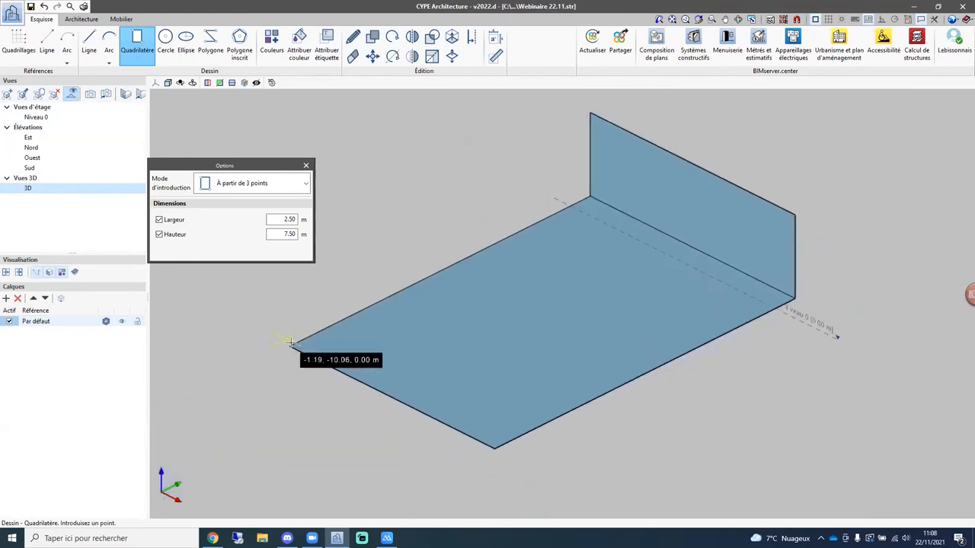
pyautogui.click(290, 347)
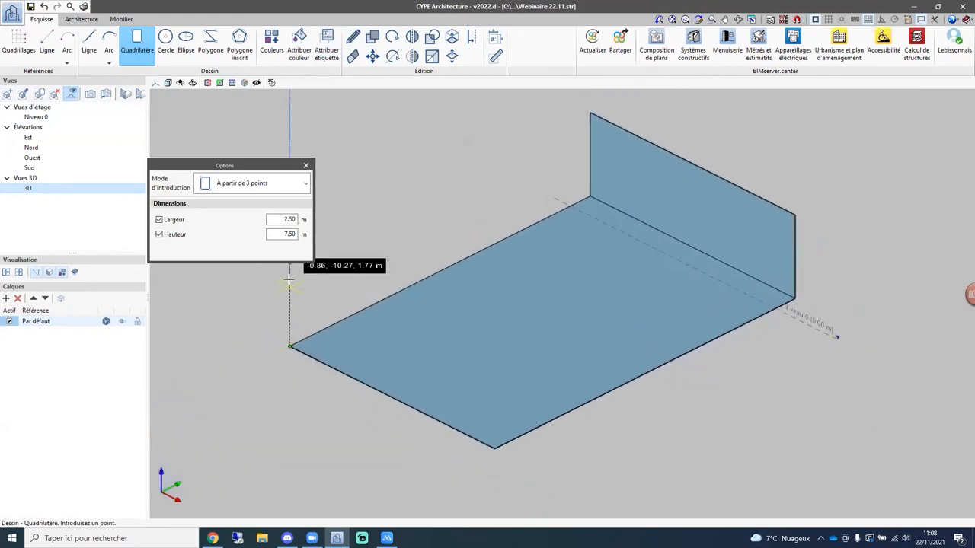
pyautogui.click(291, 265)
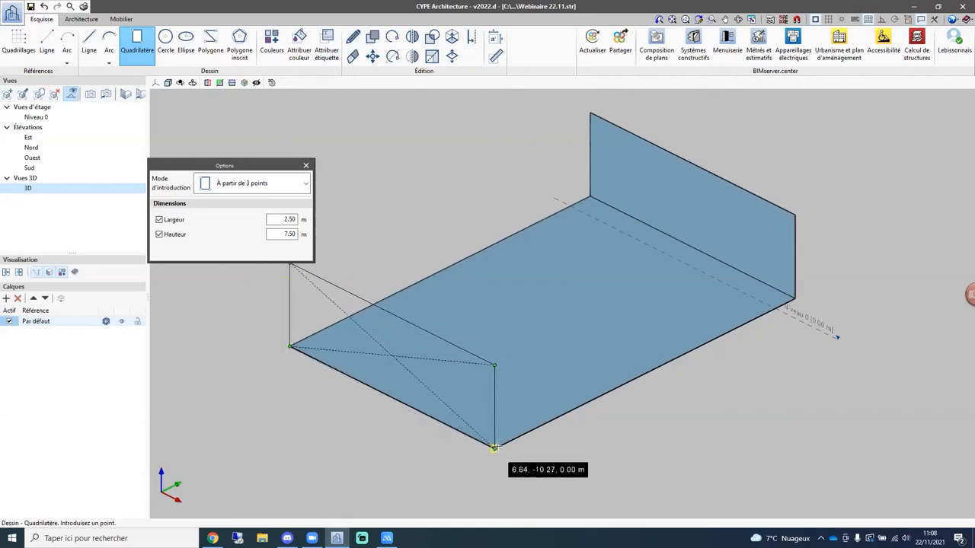
pyautogui.click(493, 448)
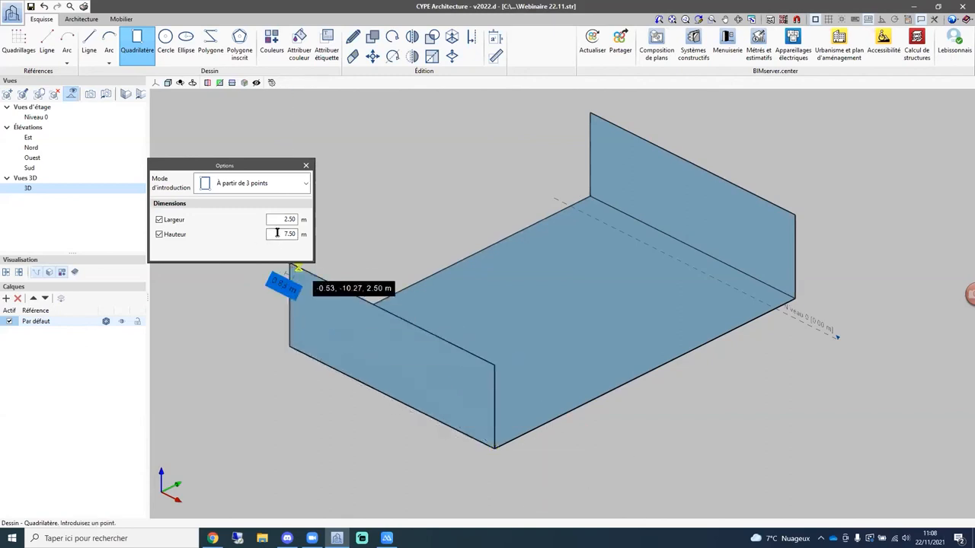
# Set the quadrilateral's Hauteur to 11 m and draw 2.5 m high vertical faces along both long edges of the floor.
pyautogui.doubleClick(276, 233)
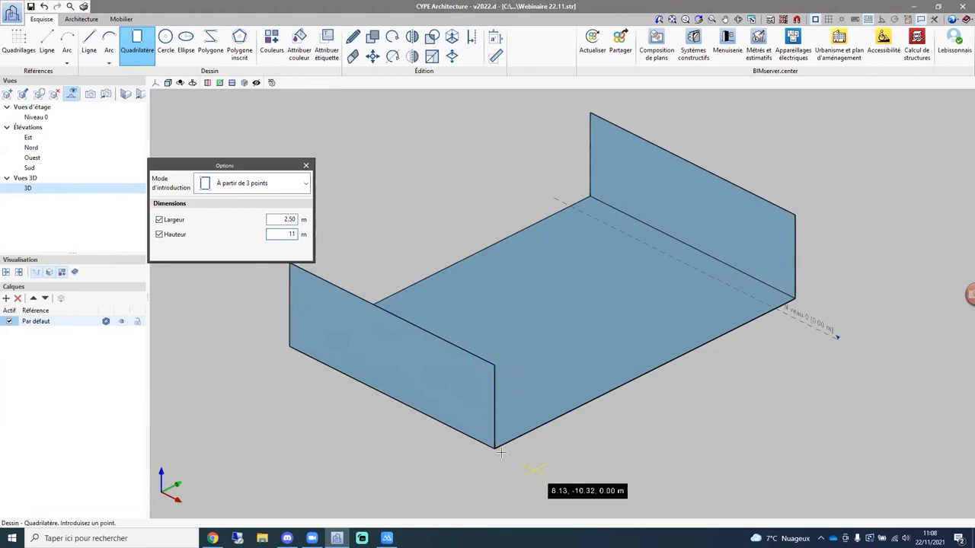
pyautogui.click(493, 361)
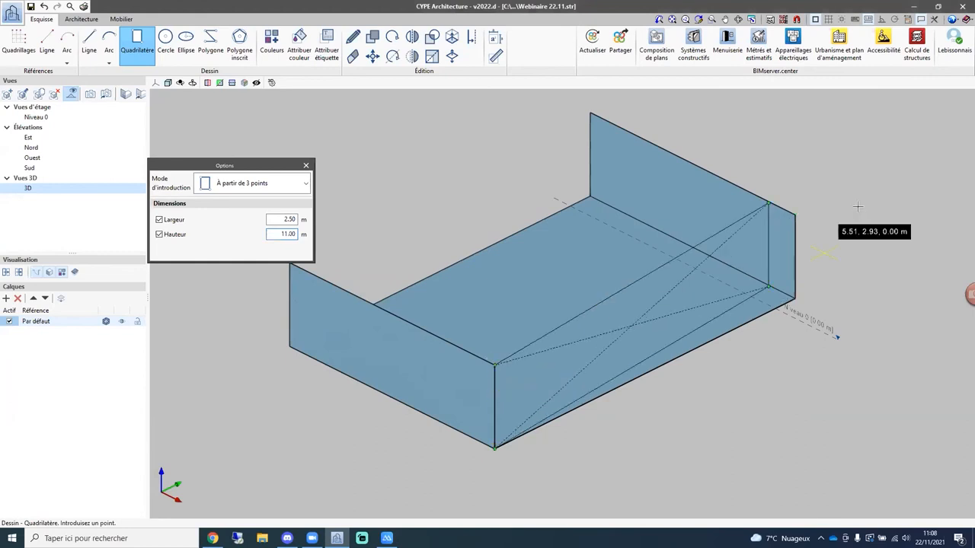
pyautogui.click(794, 216)
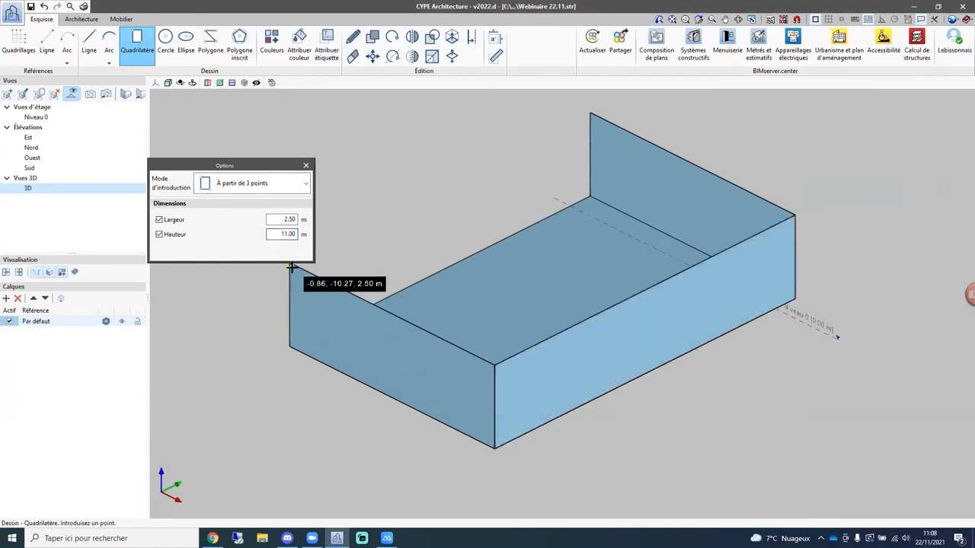
pyautogui.click(290, 346)
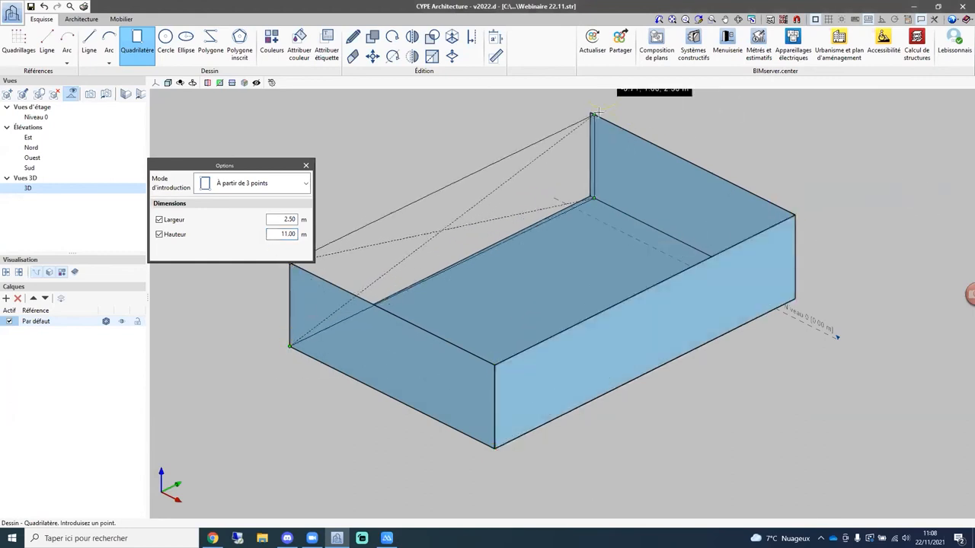
pyautogui.click(591, 113)
# Release the fixed Largeur and Hauteur, cover the box with a top quadrilateral through three upper corners, and end the command.
pyautogui.moveTo(540, 218); pyautogui.dragTo(601, 313, button='middle')
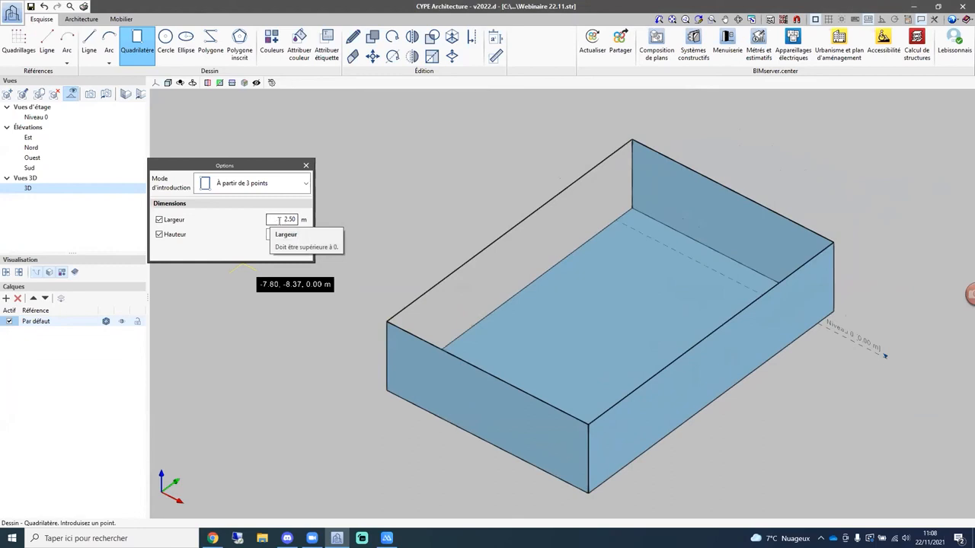
pyautogui.click(165, 237)
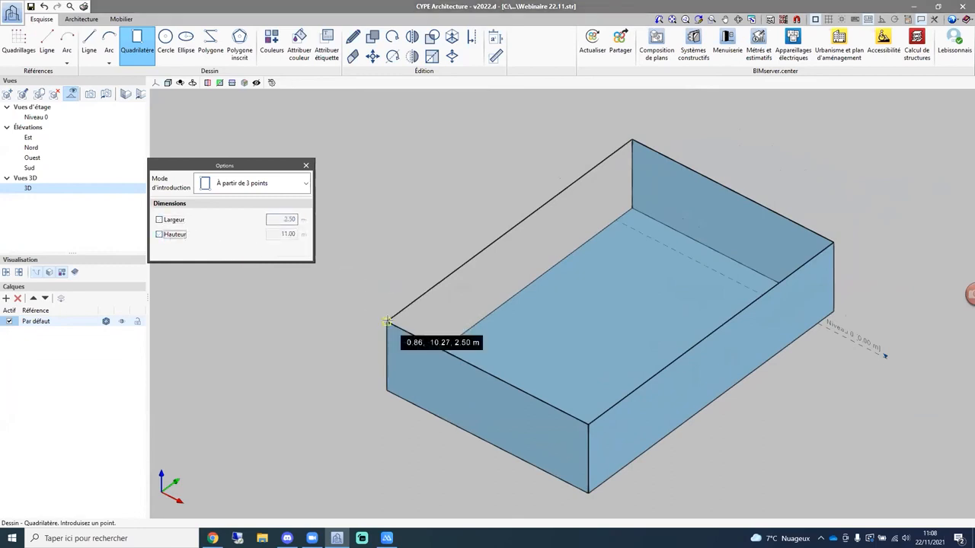
pyautogui.click(387, 321)
pyautogui.click(632, 140)
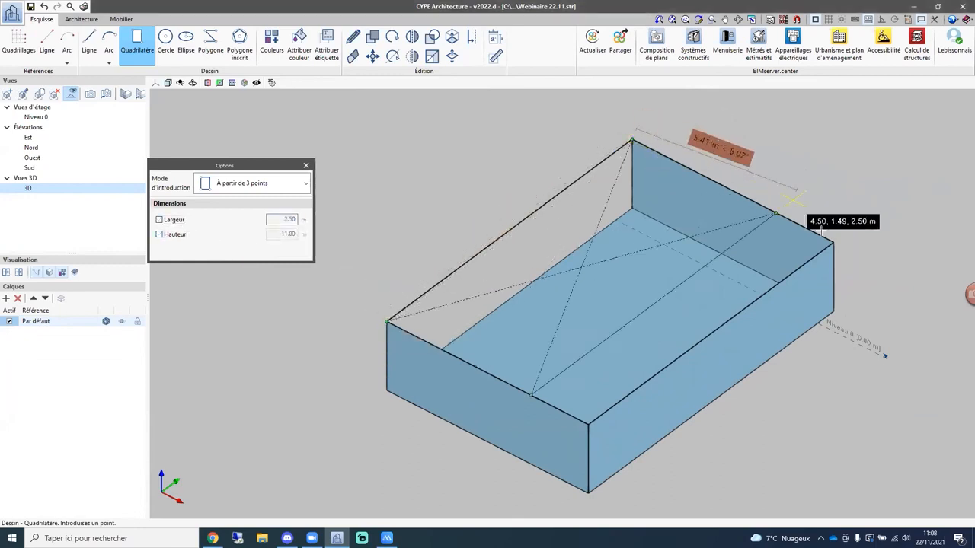
pyautogui.click(834, 242)
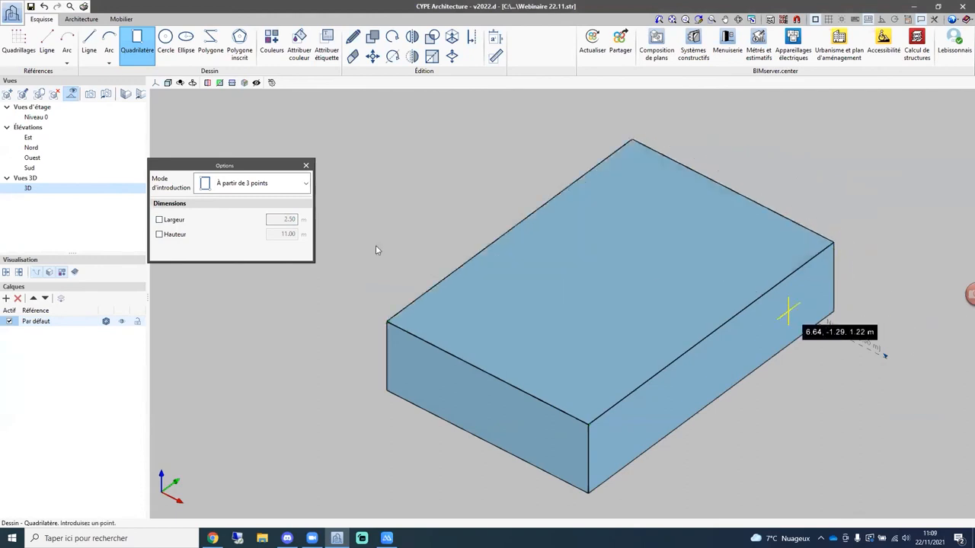
pyautogui.click(306, 166)
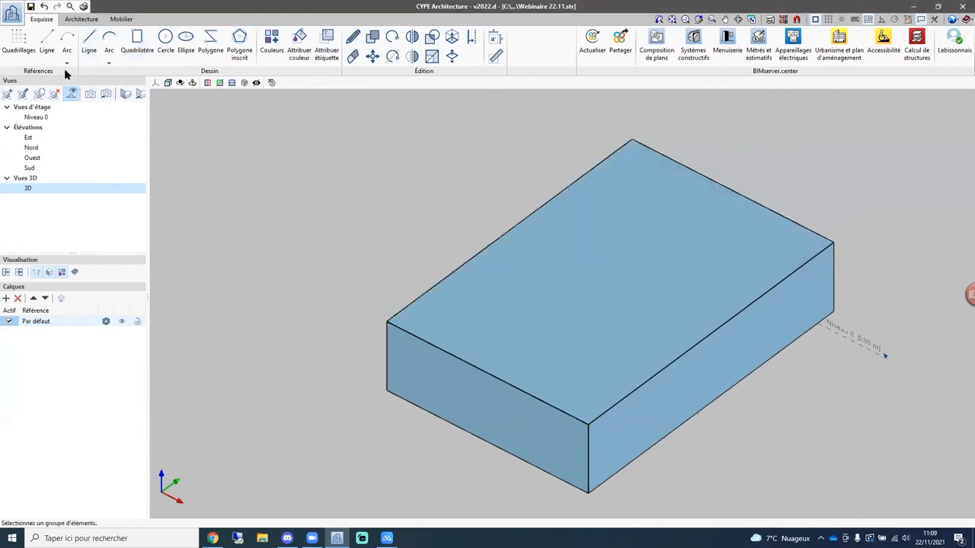
# Add a level with reference R+1 at a cote of 2.5 m, create its floor view, and accept the levels.
pyautogui.click(66, 21)
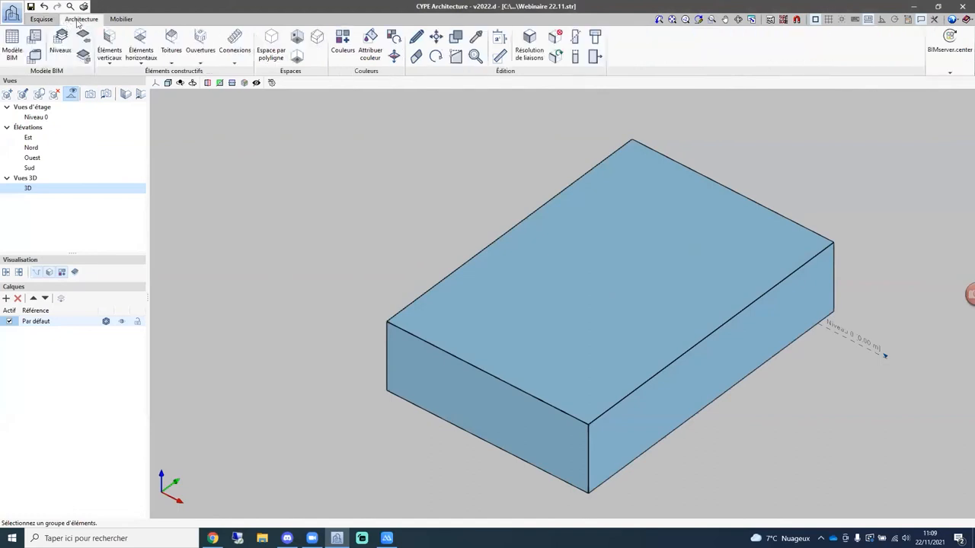
pyautogui.click(61, 39)
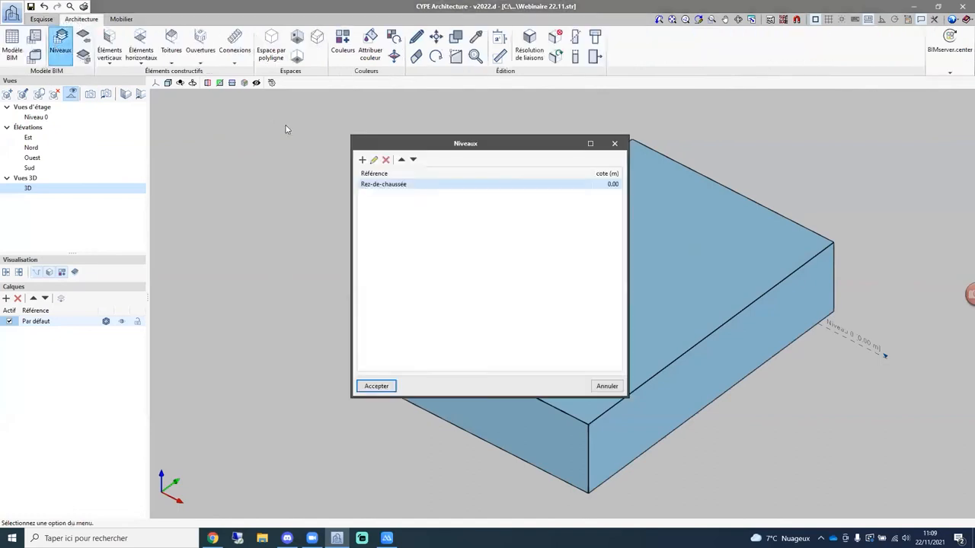
pyautogui.click(362, 160)
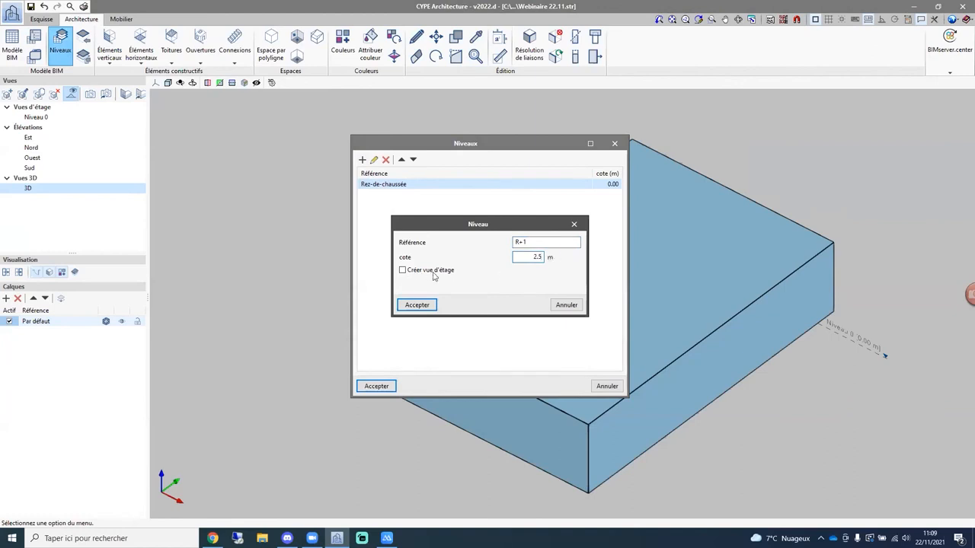
pyautogui.click(403, 270)
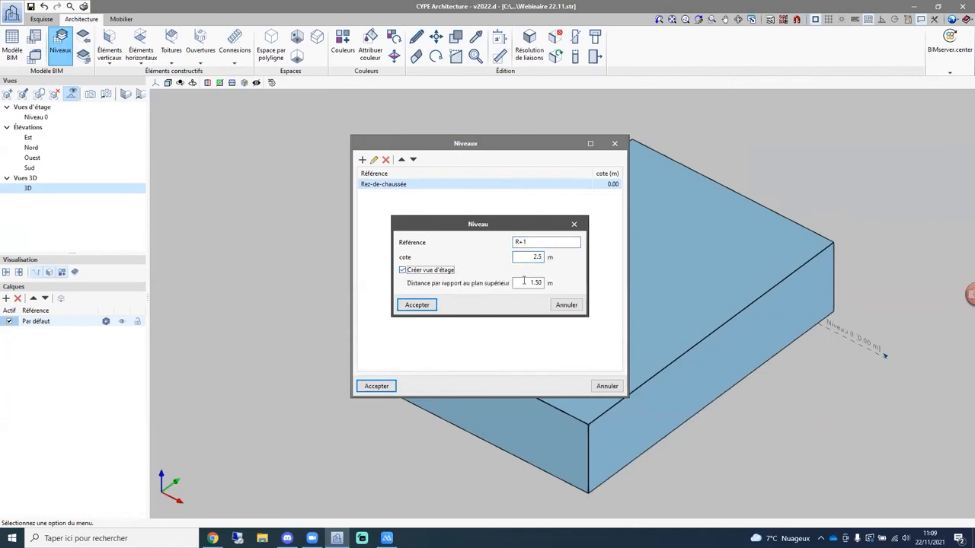
pyautogui.click(417, 305)
pyautogui.click(376, 386)
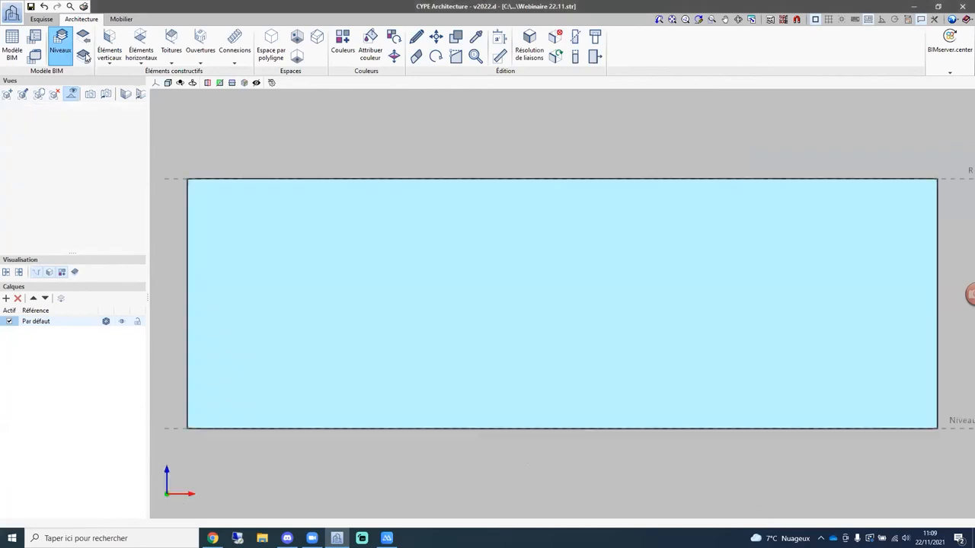
# Check the R+1 level in plan and in 3D, and return to the R+1 floor view seen at an angle.
pyautogui.click(29, 118)
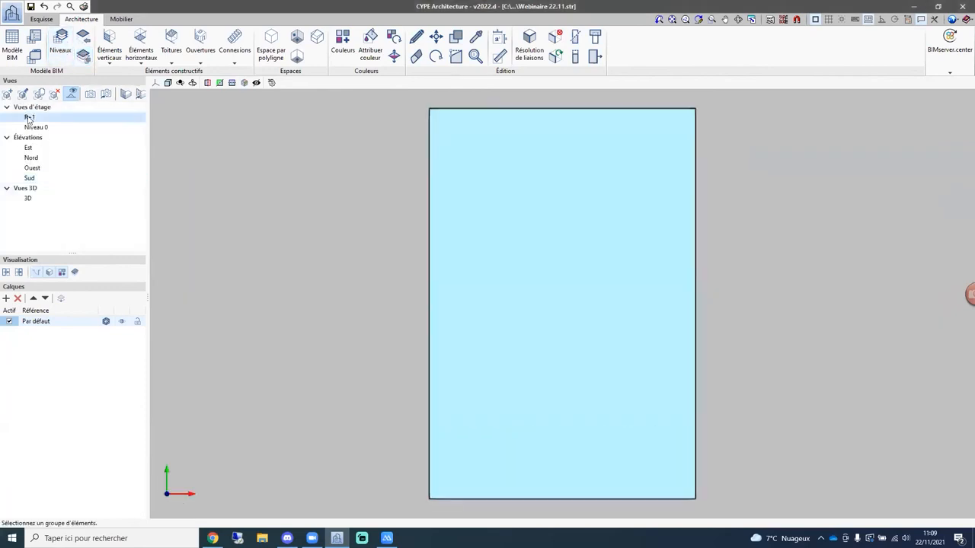
pyautogui.click(29, 199)
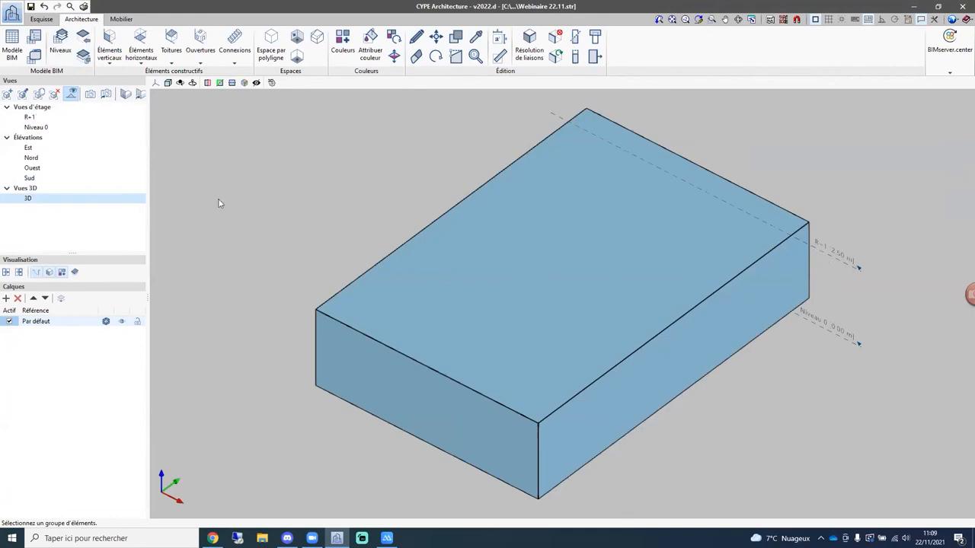
pyautogui.moveTo(680, 264)
pyautogui.keyDown('shift'); pyautogui.mouseDown(button='middle')
pyautogui.moveTo(635, 279)
pyautogui.moveTo(665, 274)
pyautogui.mouseUp(button='middle'); pyautogui.keyUp('shift')
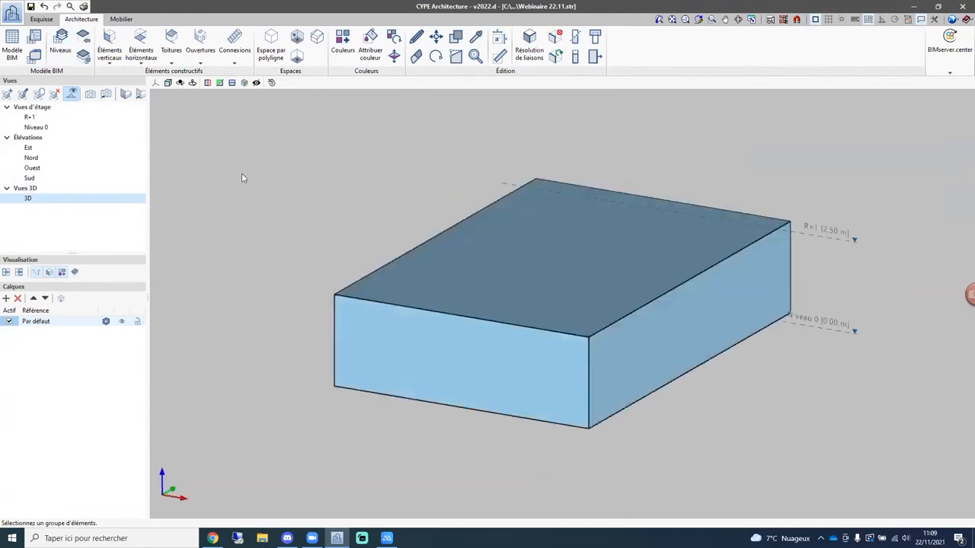
pyautogui.click(31, 118)
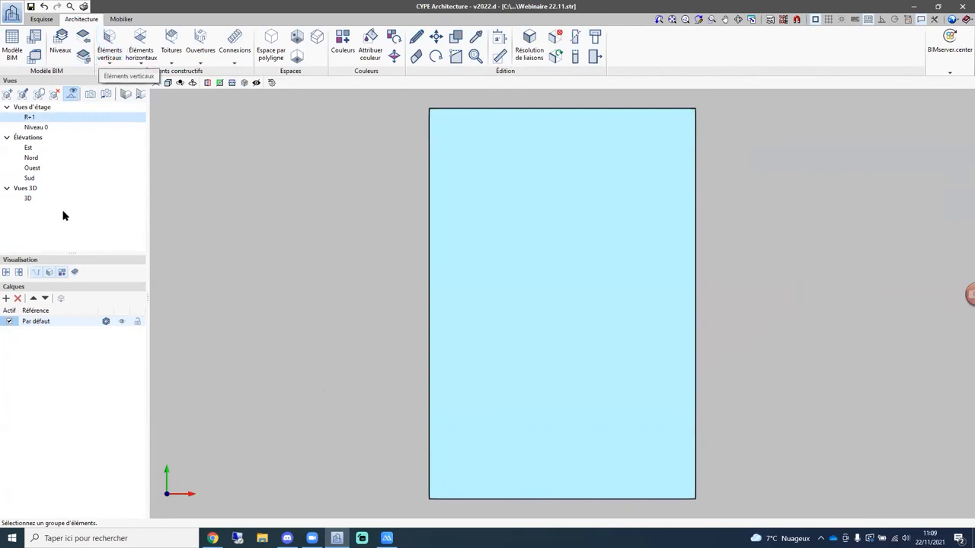
pyautogui.keyDown('shift'); pyautogui.moveTo(369, 246); pyautogui.dragTo(100, 176, button='middle'); pyautogui.keyUp('shift')
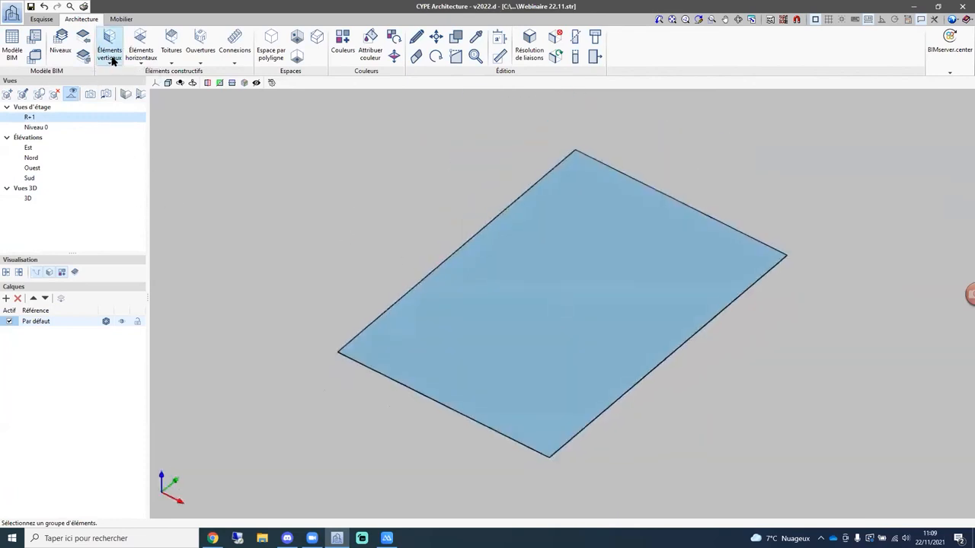
# Draw a 7.5 by 7 m quadrilateral on the R+1 level from the far corner of the box's top, aligned with the 7.5 m edge.
pyautogui.click(42, 19)
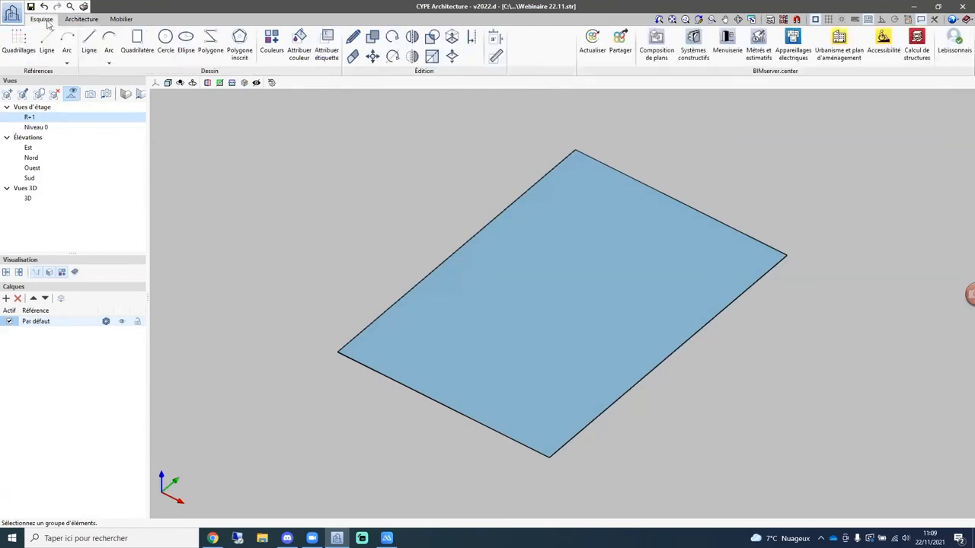
pyautogui.click(137, 42)
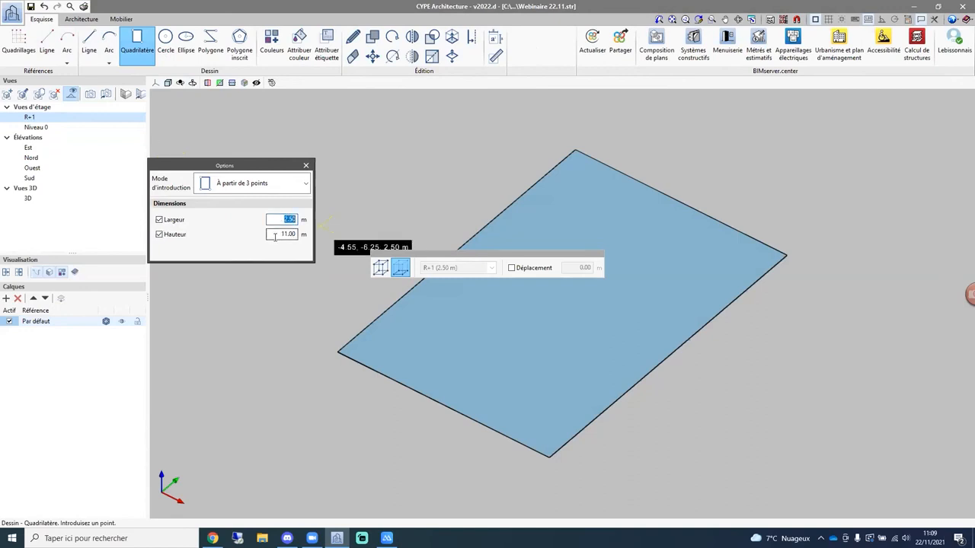
pyautogui.press('Tab')
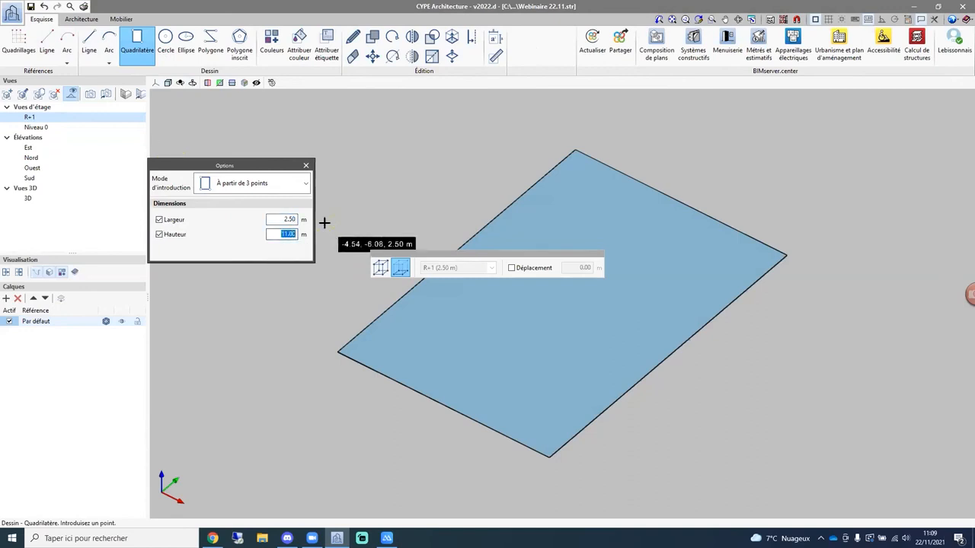
pyautogui.press('Tab')
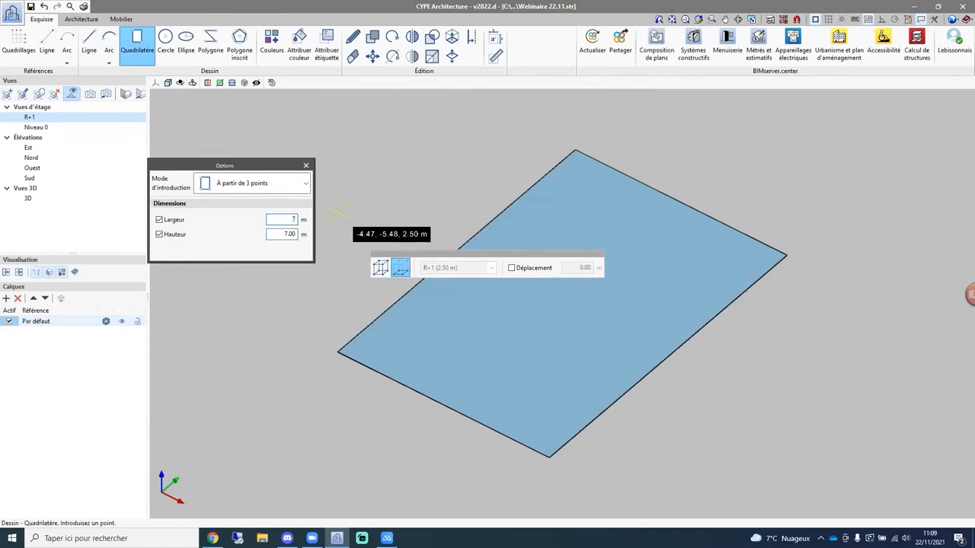
pyautogui.write('.5')
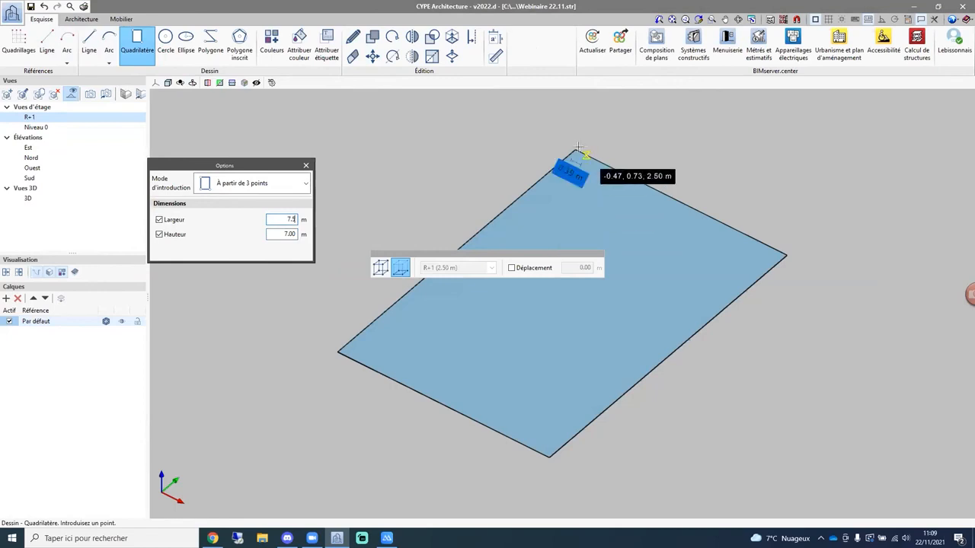
pyautogui.click(575, 150)
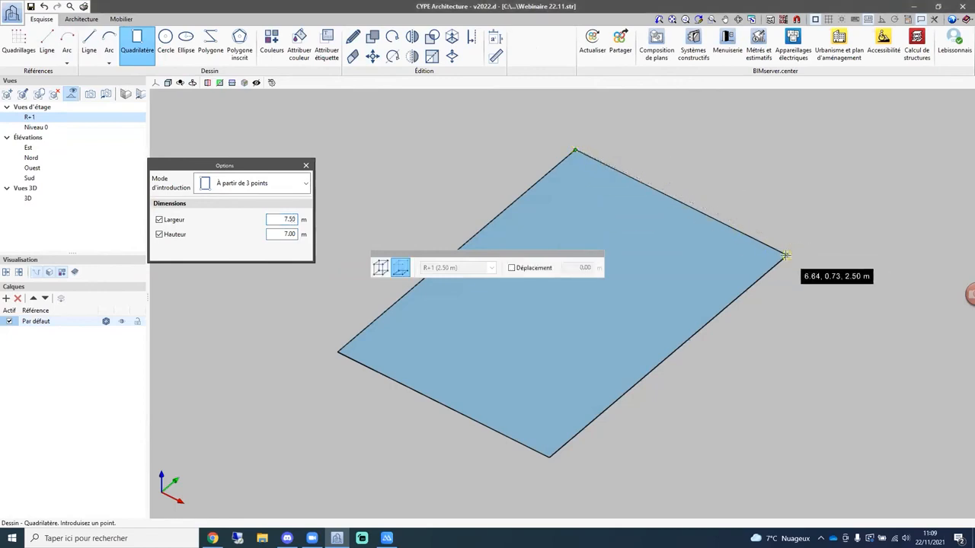
pyautogui.click(704, 310)
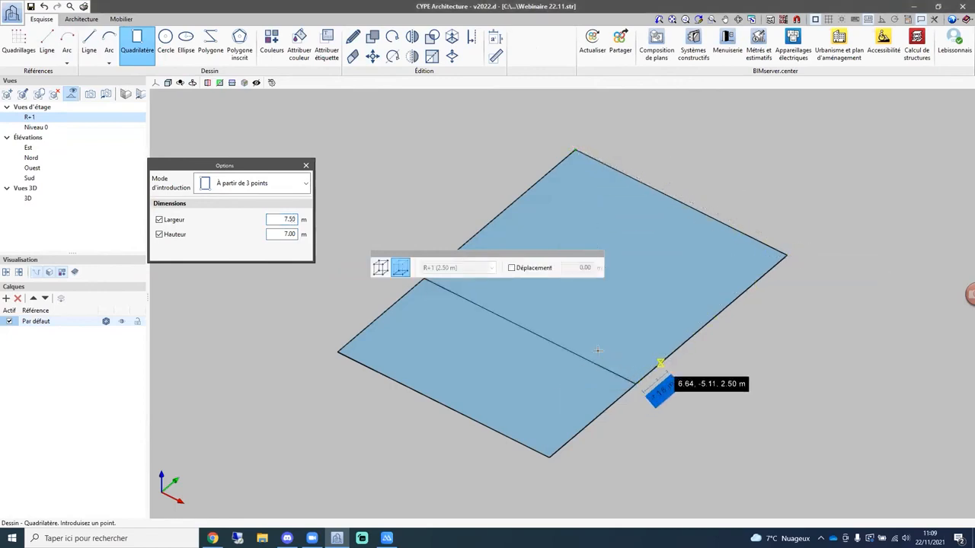
# Set the quadrilateral's Hauteur to 2.5 m and try to stand it vertically on the far 7.5 m edge in the R+1 view.
pyautogui.moveTo(598, 327); pyautogui.dragTo(725, 309, button='middle')
pyautogui.moveTo(652, 272)
pyautogui.mouseDown(button='middle')
pyautogui.moveTo(711, 272)
pyautogui.moveTo(784, 249)
pyautogui.mouseUp(button='middle')
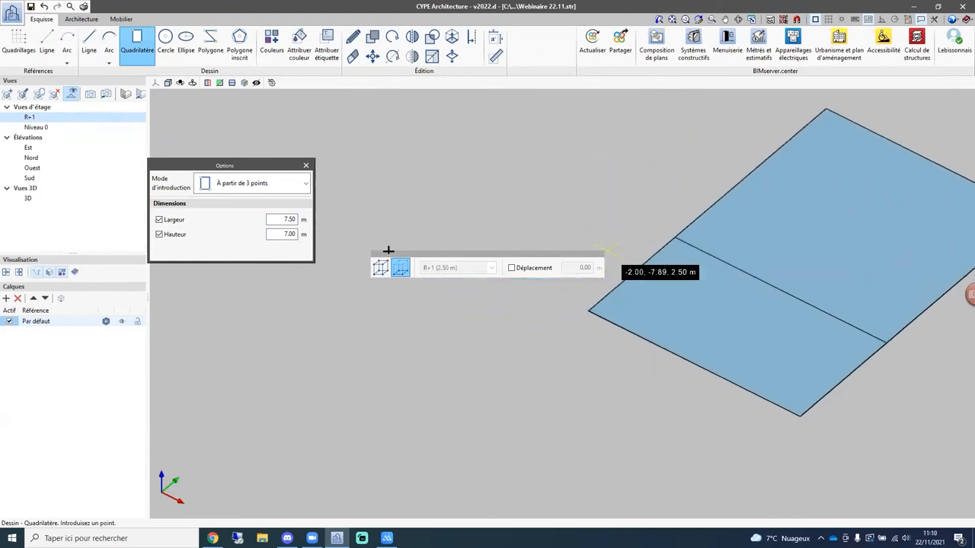
pyautogui.click(275, 234)
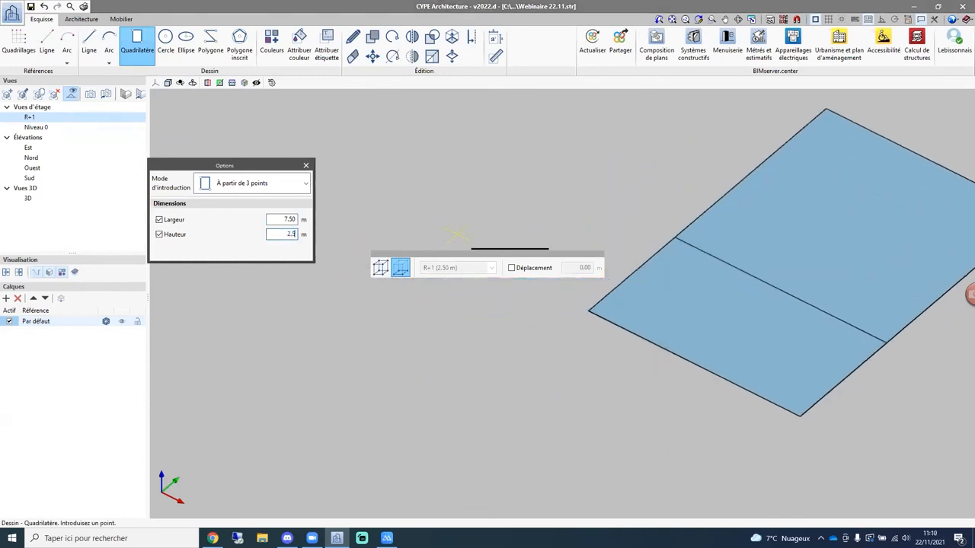
pyautogui.write('2.5')
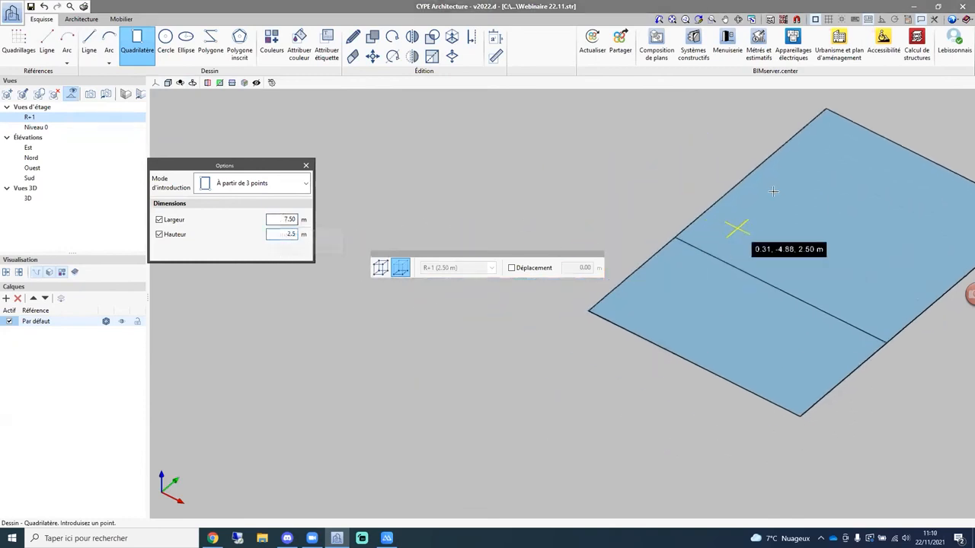
pyautogui.click(826, 110)
pyautogui.moveTo(837, 208); pyautogui.dragTo(633, 209, button='middle')
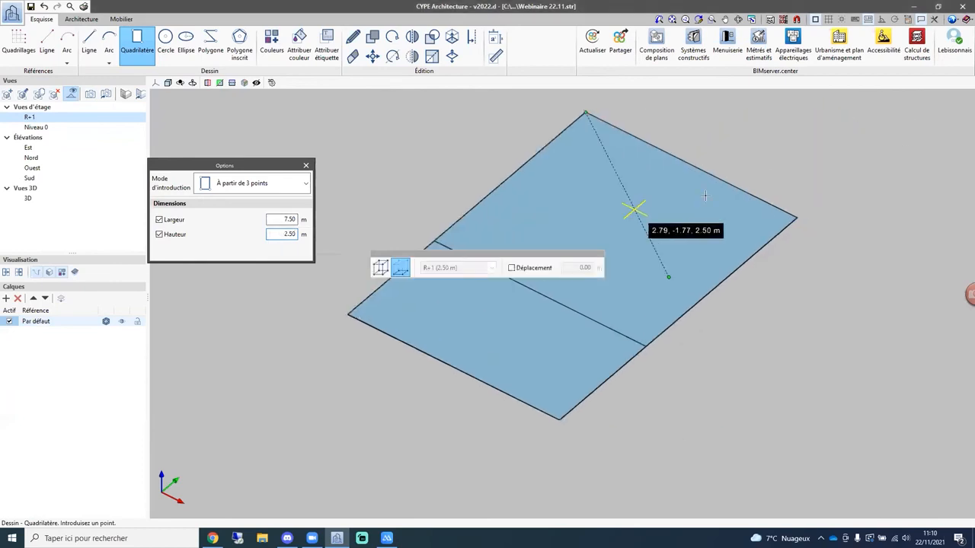
pyautogui.moveTo(652, 129); pyautogui.dragTo(668, 270, button='middle')
pyautogui.click(810, 355)
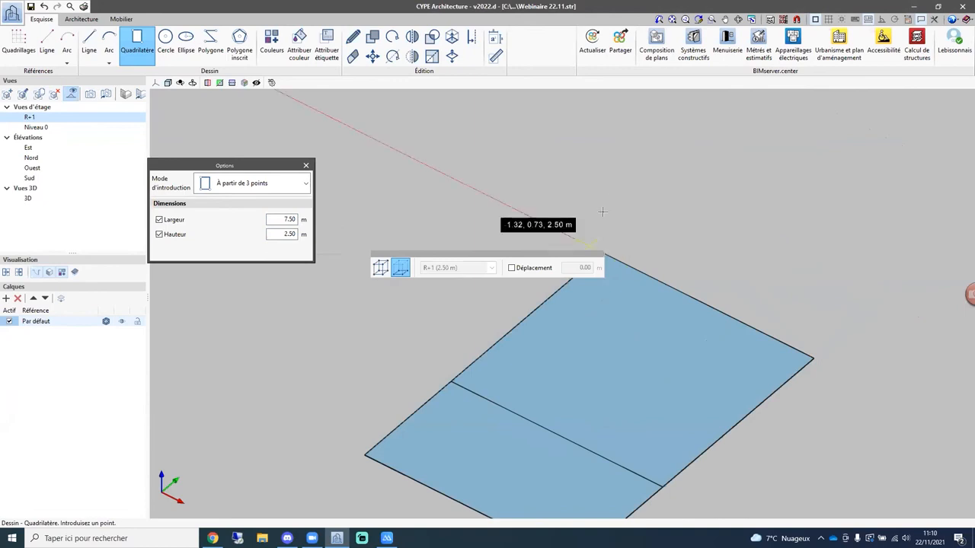
pyautogui.keyDown('shift'); pyautogui.moveTo(684, 281); pyautogui.dragTo(666, 228, button='middle'); pyautogui.keyUp('shift')
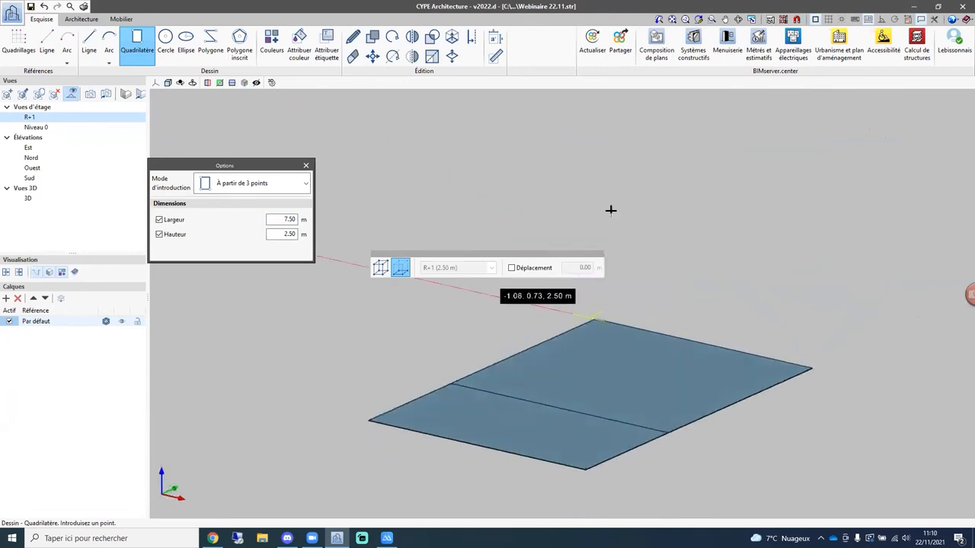
pyautogui.click(596, 321)
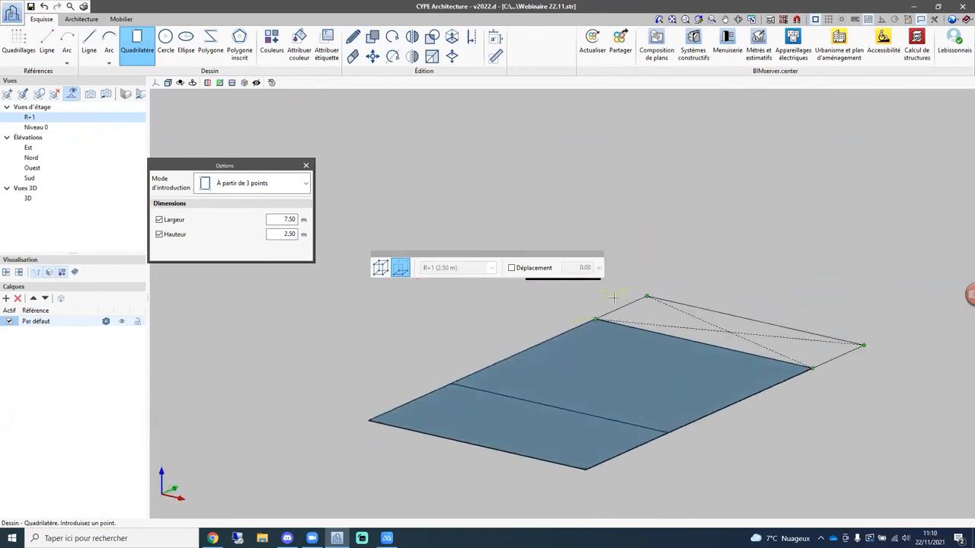
pyautogui.moveTo(618, 332); pyautogui.dragTo(690, 368, button='middle')
# Switch to the 3D view and leave the quadrilateral command.
pyautogui.click(28, 198)
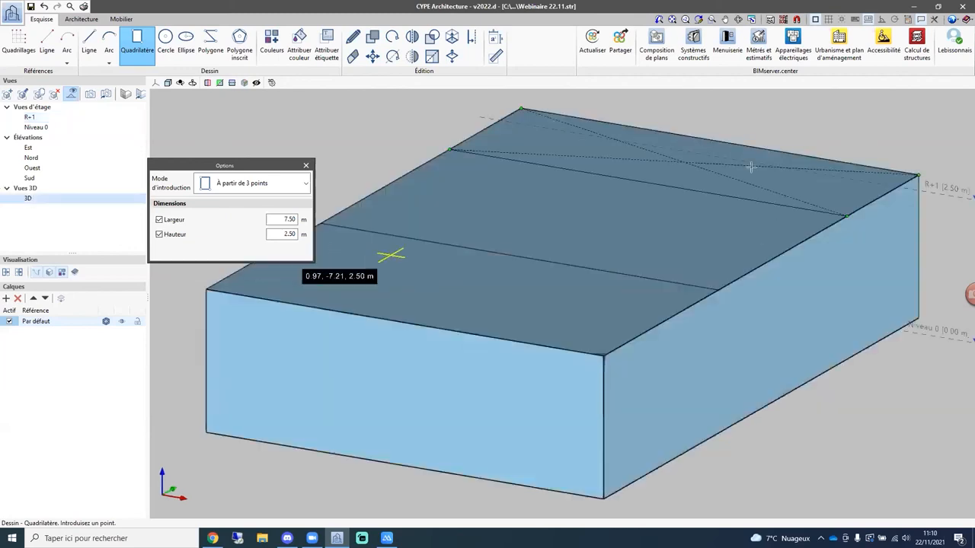
pyautogui.scroll(2, 655, 305)
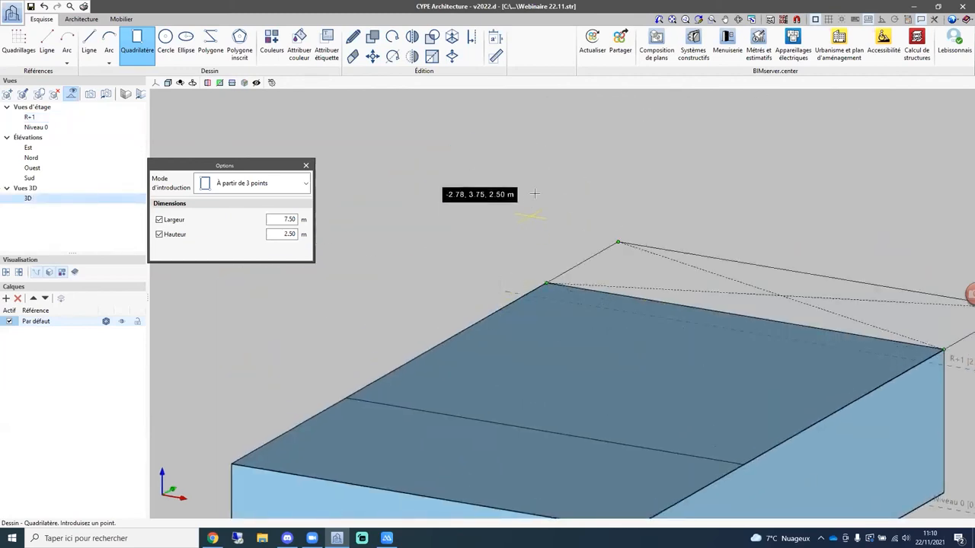
pyautogui.rightClick(488, 327)
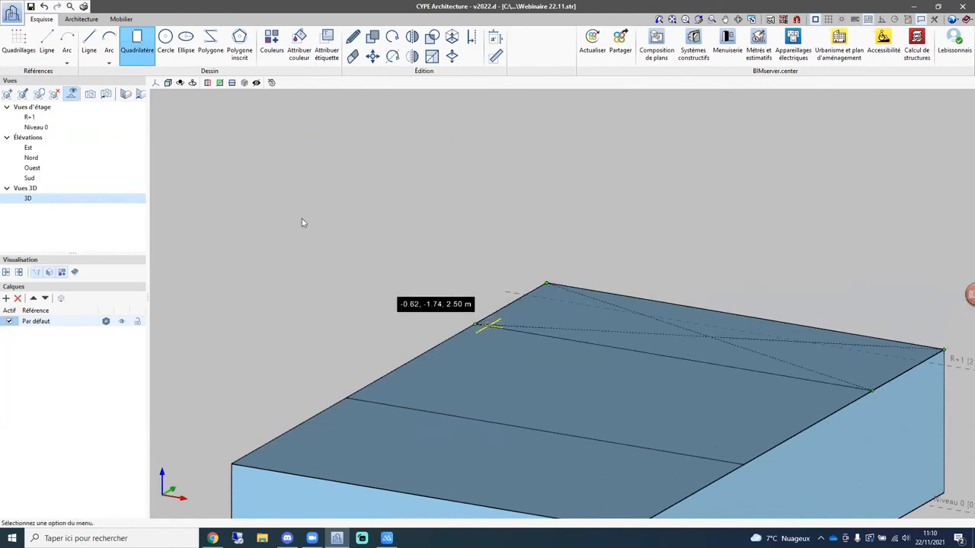
# Draw a vertical outline with lines: 2.5 m up from the far corner, along the long edge, and down to the end of the dividing line.
pyautogui.click(95, 55)
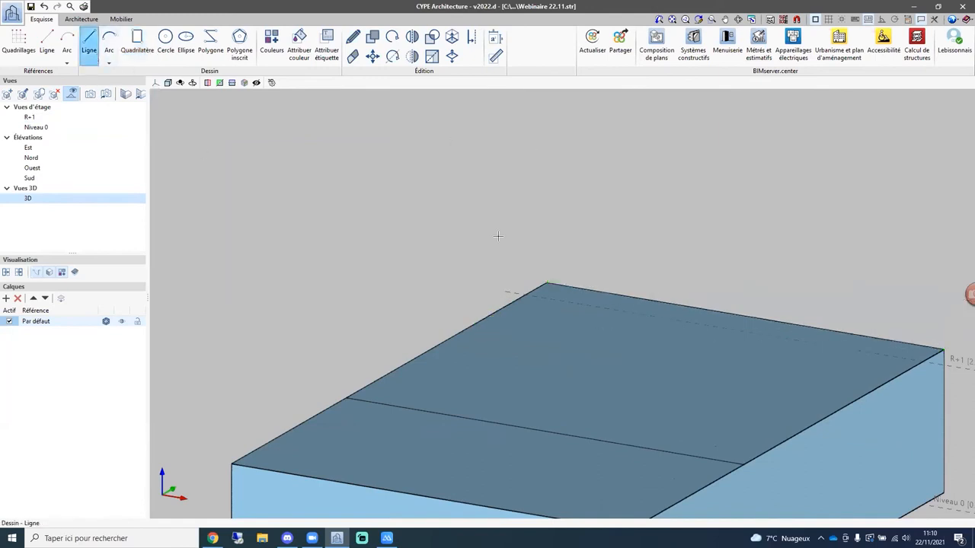
pyautogui.click(545, 285)
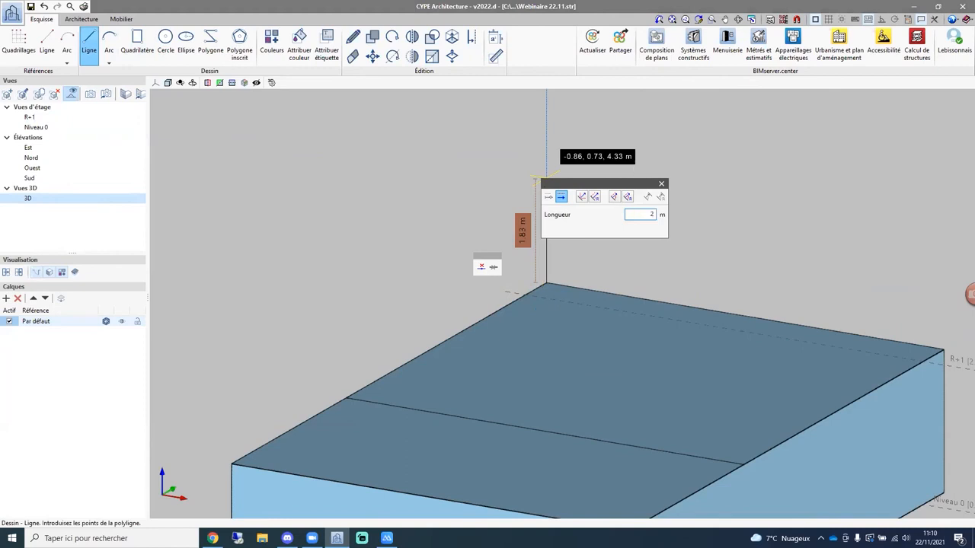
pyautogui.press('Return')
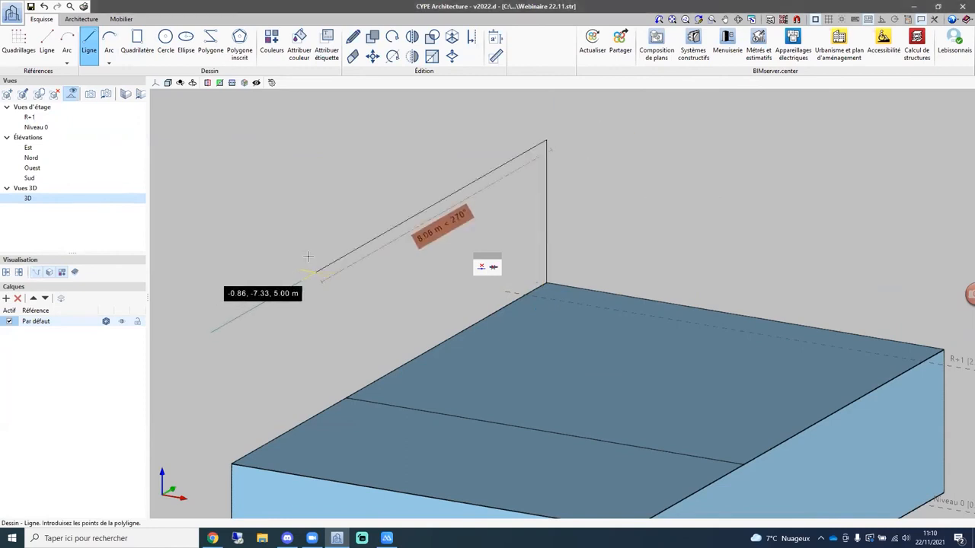
pyautogui.press('Tab')
pyautogui.press('Return')
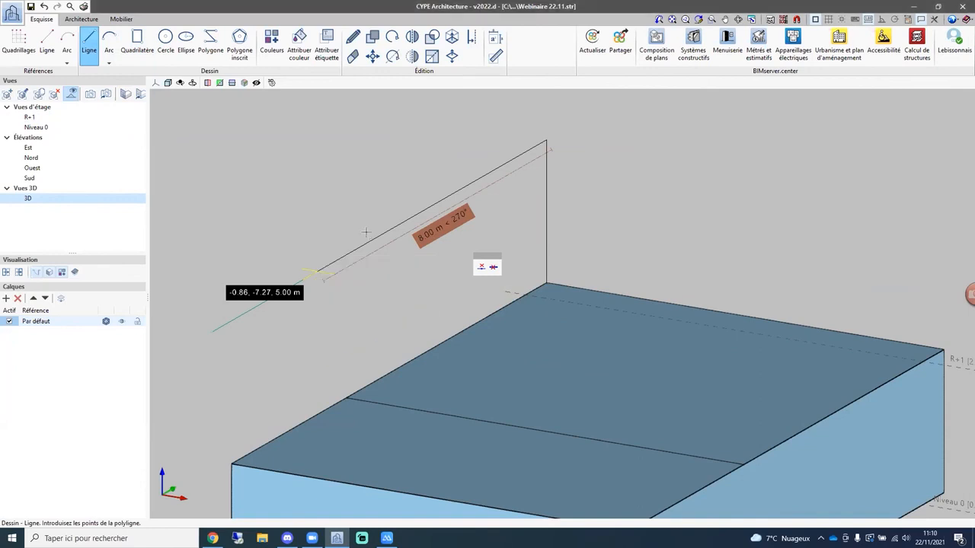
pyautogui.click(396, 397)
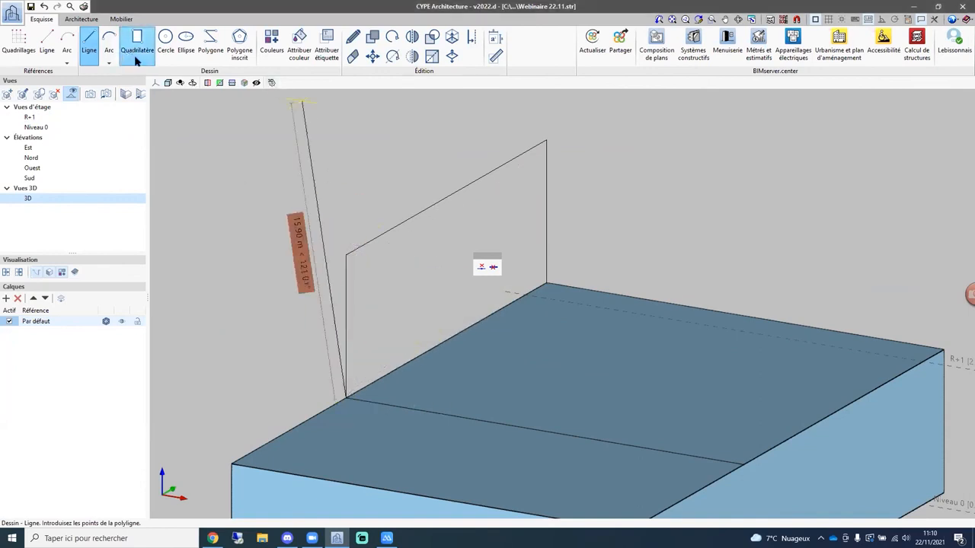
pyautogui.rightClick(300, 304)
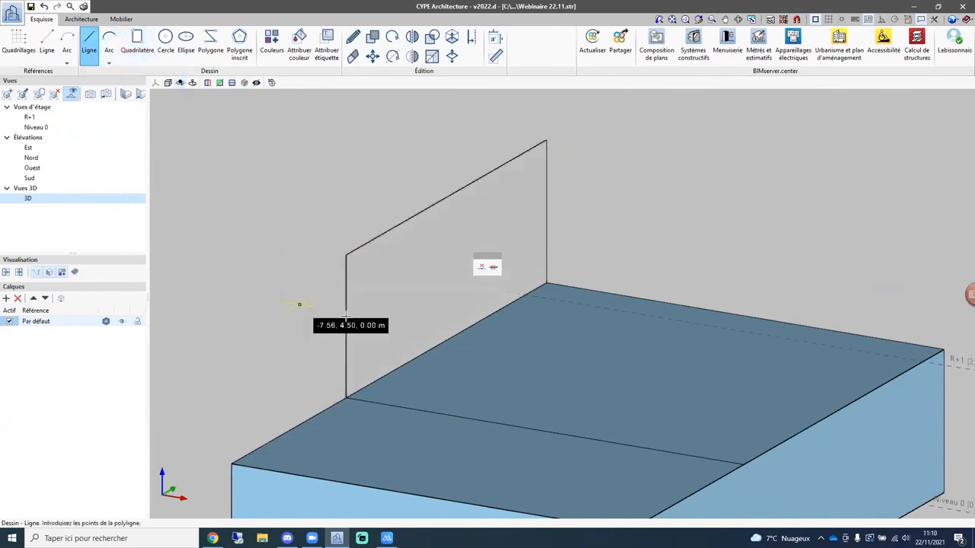
# Draw a three-point quadrilateral over the vertical outline on the upper level's long side, with Largeur and Hauteur unconstrained.
pyautogui.click(134, 46)
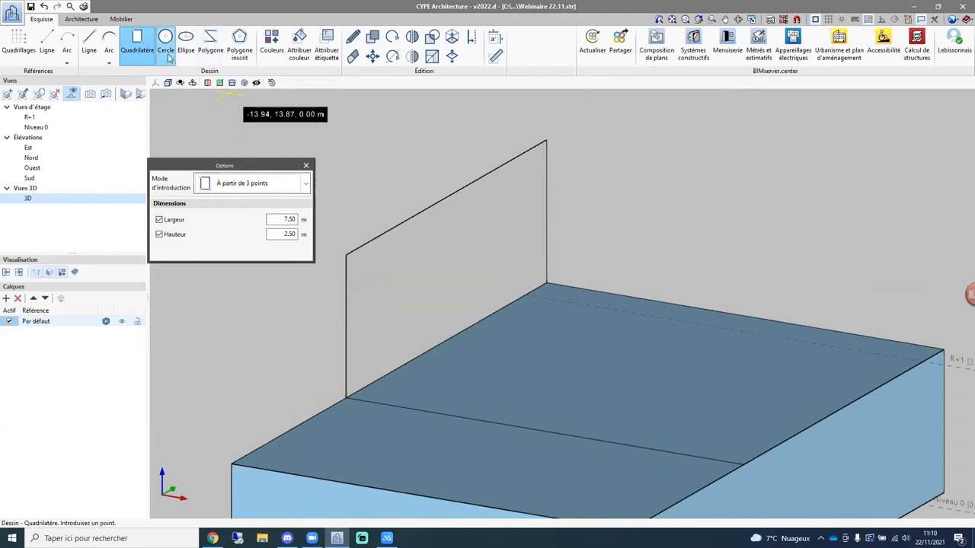
pyautogui.click(258, 188)
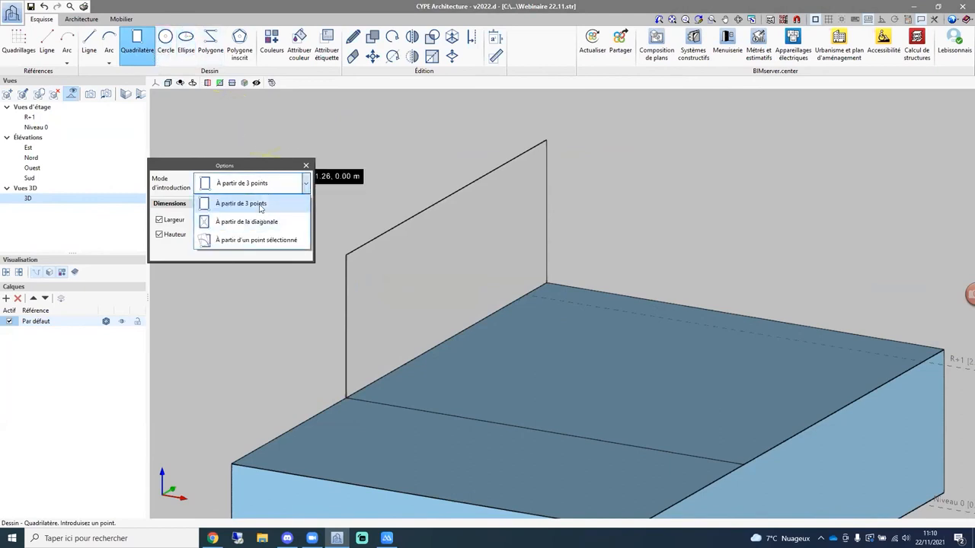
pyautogui.click(265, 204)
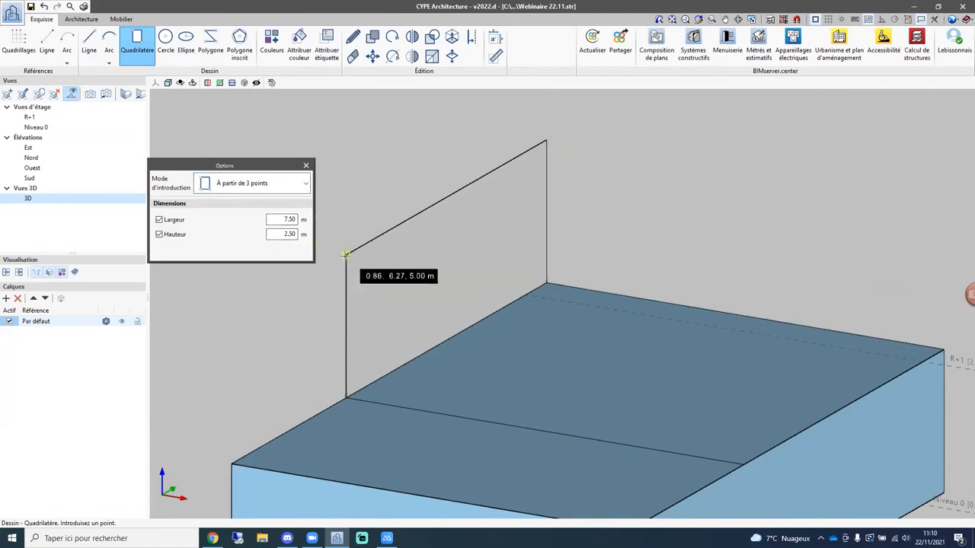
pyautogui.click(346, 253)
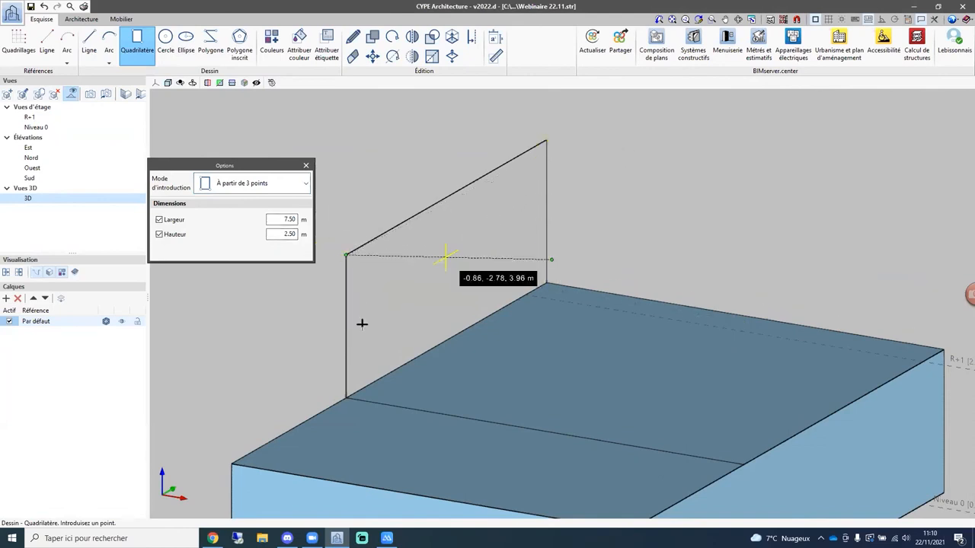
pyautogui.click(159, 220)
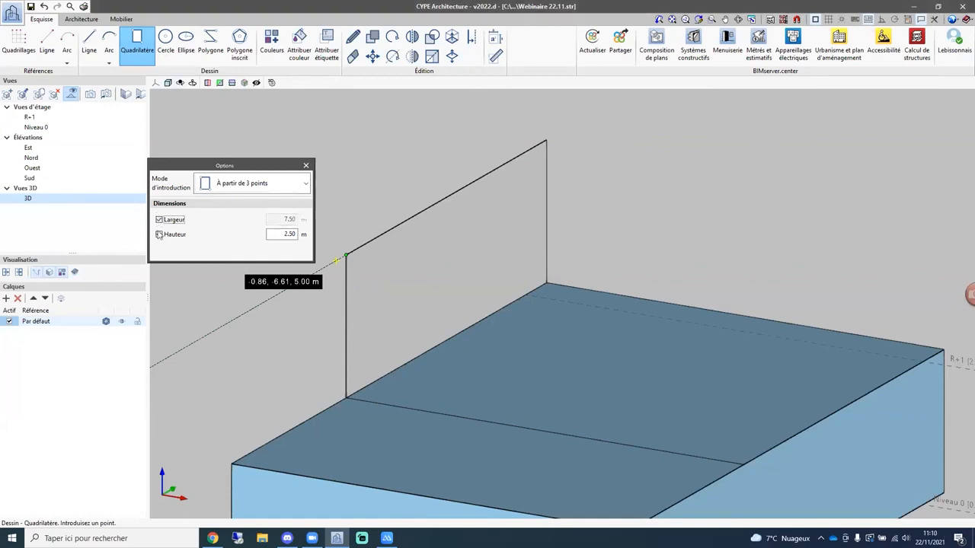
pyautogui.click(346, 396)
pyautogui.click(546, 284)
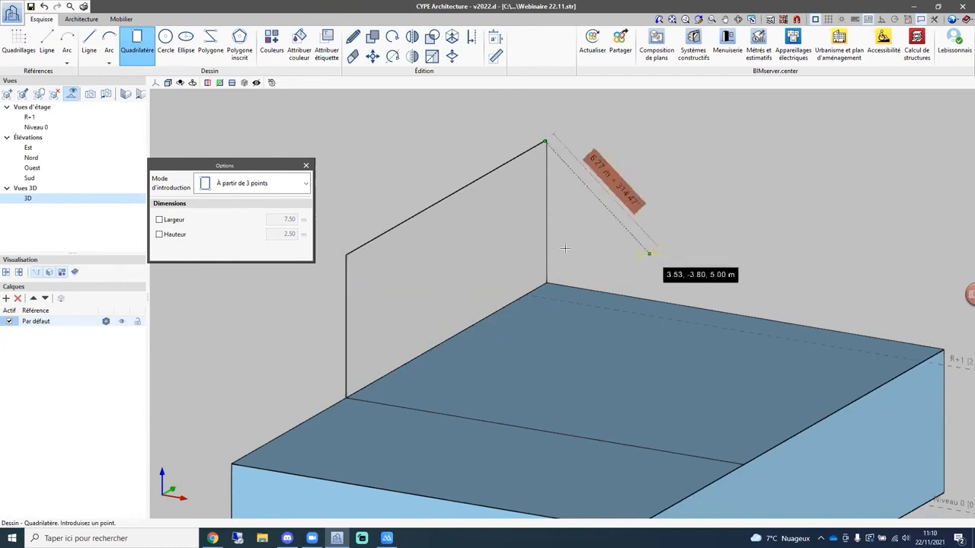
# Draw vertical quadrilaterals for the upper volume along the far 7.5 m edge and the opposite long edge up to the dividing line.
pyautogui.click(546, 283)
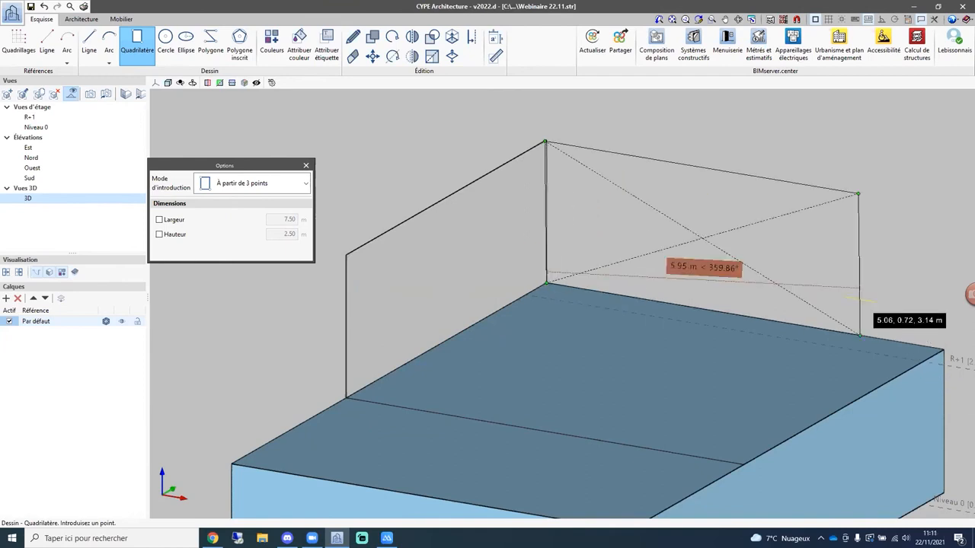
pyautogui.click(942, 351)
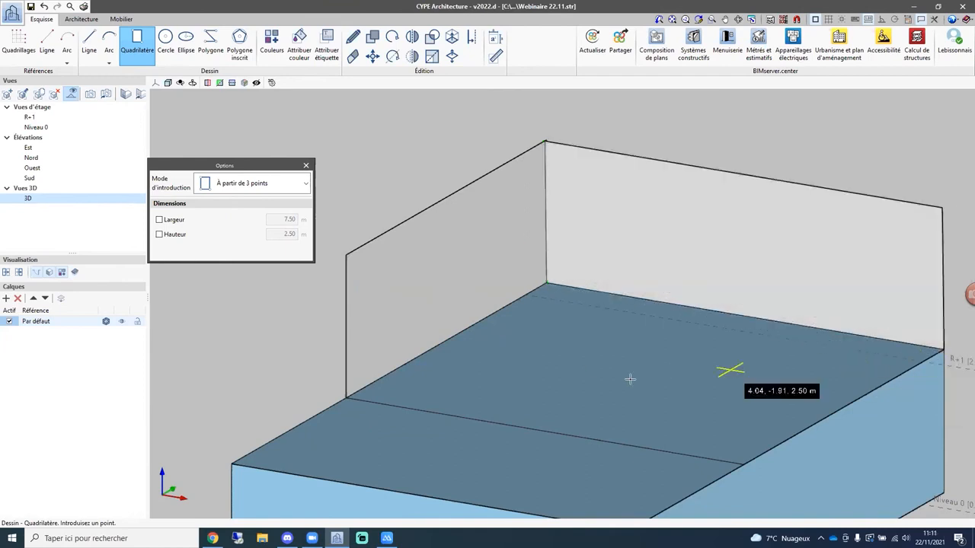
pyautogui.click(742, 464)
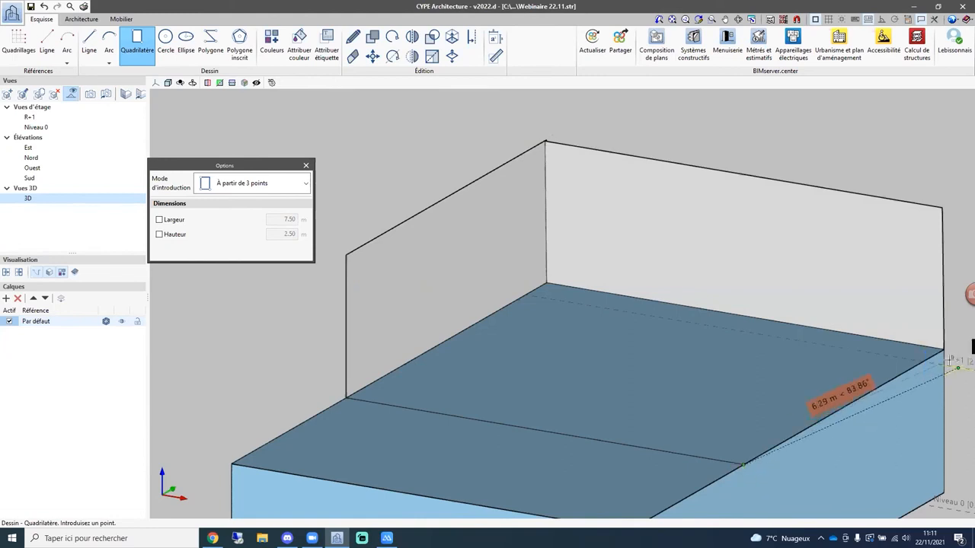
pyautogui.click(942, 350)
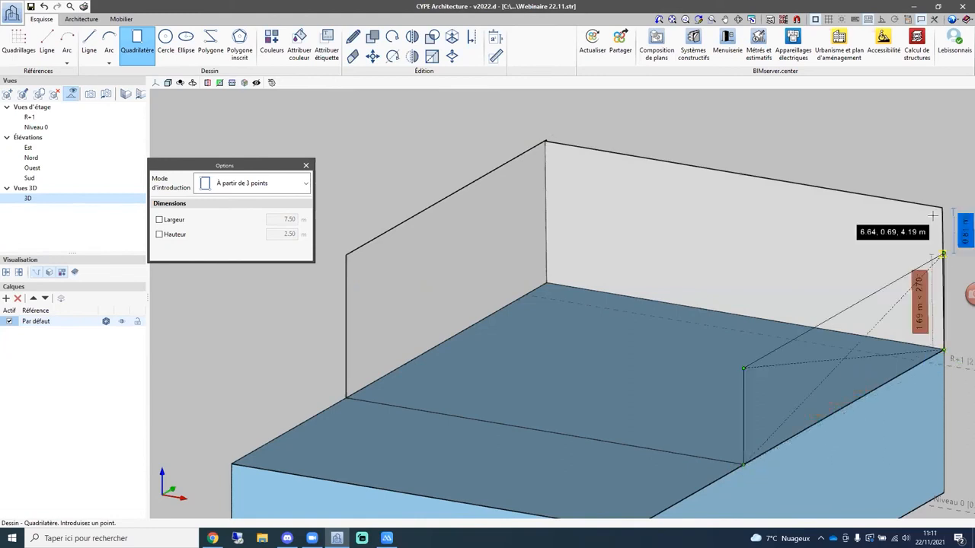
pyautogui.click(842, 291)
pyautogui.click(743, 322)
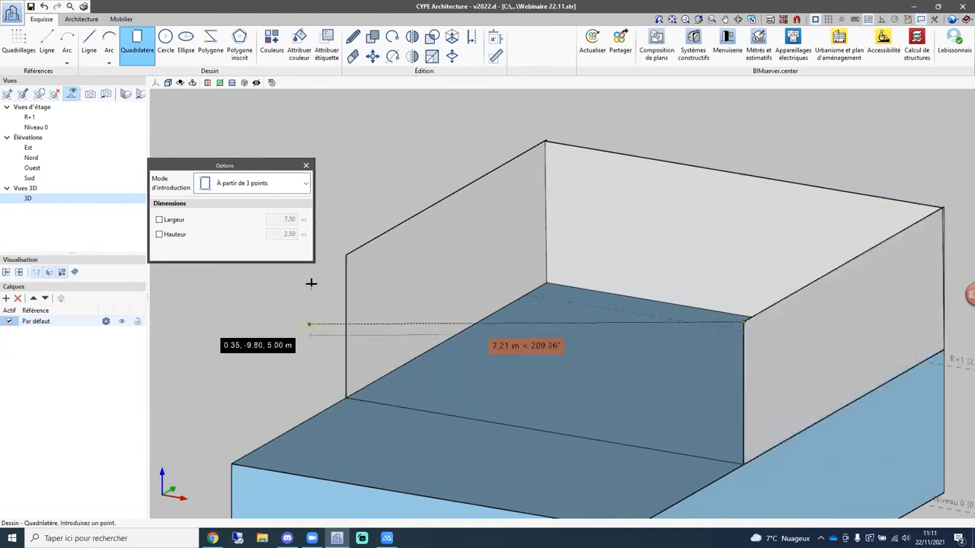
# Close the upper volume's sides with a vertical quadrilateral along the dividing line, spanning from the wall tops down to the R+1 level.
pyautogui.click(347, 255)
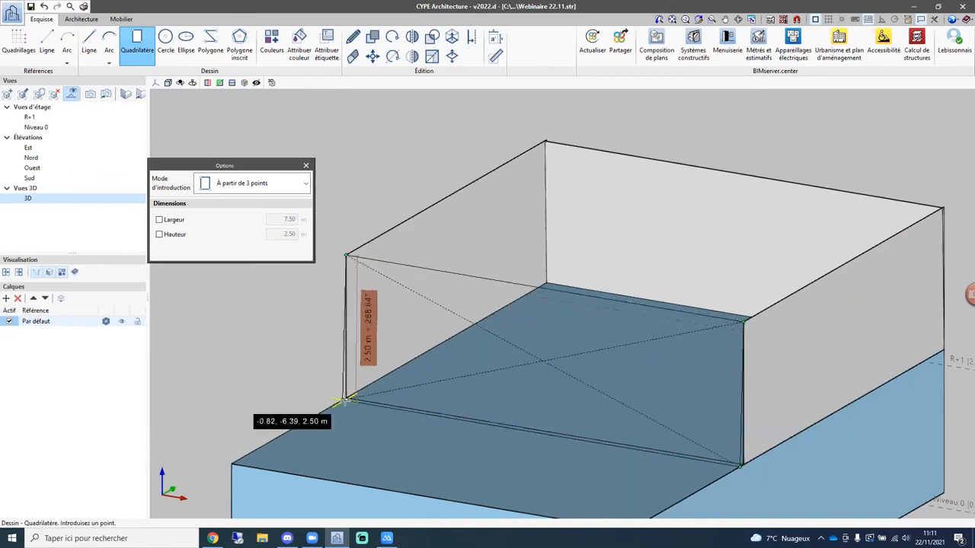
pyautogui.click(346, 398)
pyautogui.moveTo(564, 478); pyautogui.dragTo(461, 353, button='middle')
pyautogui.scroll(-3, 461, 353)
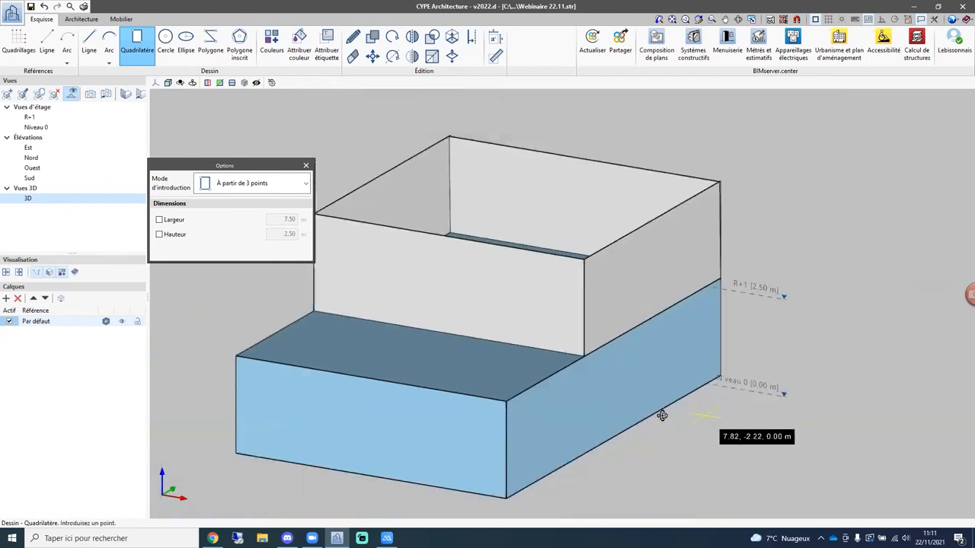
pyautogui.keyDown('shift'); pyautogui.moveTo(664, 416); pyautogui.dragTo(510, 335, button='middle'); pyautogui.keyUp('shift')
pyautogui.moveTo(388, 359); pyautogui.dragTo(503, 346, button='middle')
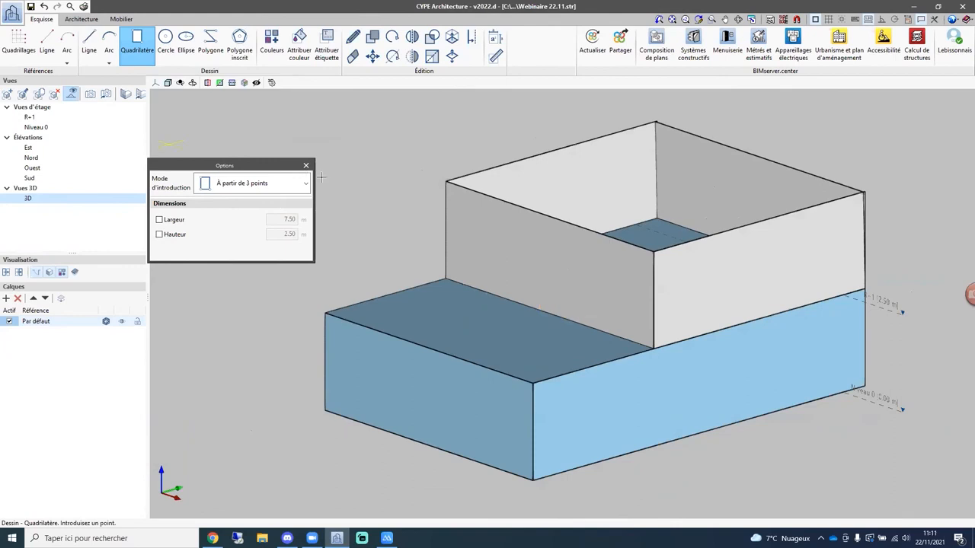
# Add a colour definition named Béton with Couleur 1 set to grey (192, 192, 192).
pyautogui.click(274, 55)
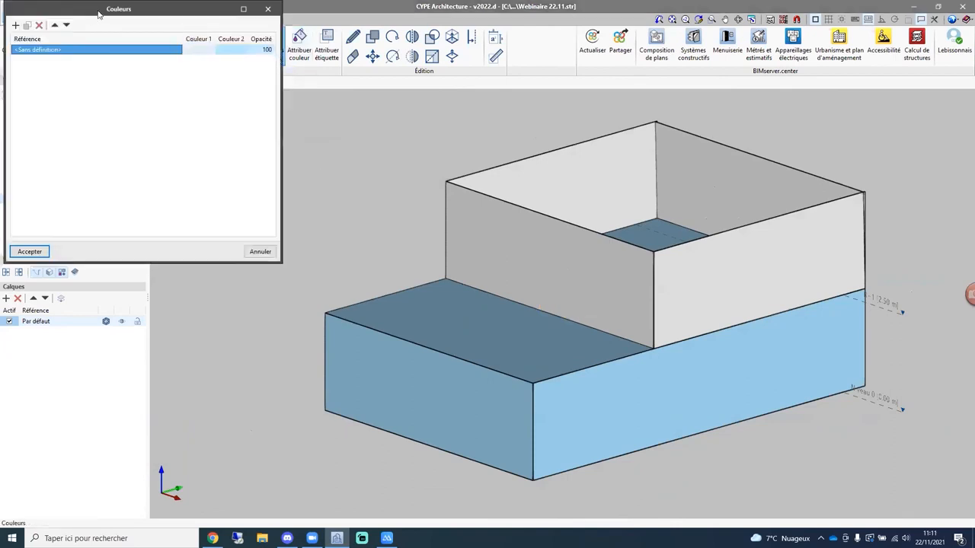
pyautogui.click(20, 103)
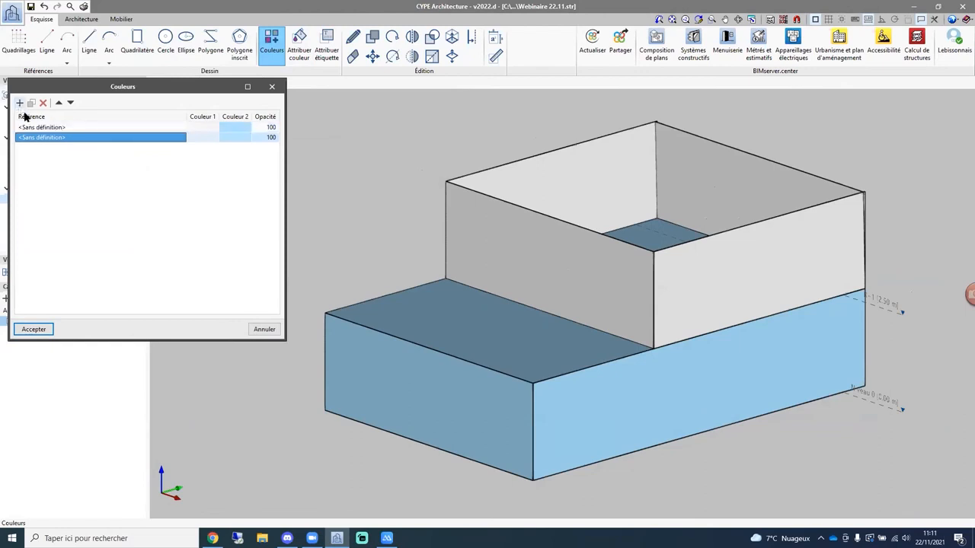
pyautogui.click(204, 137)
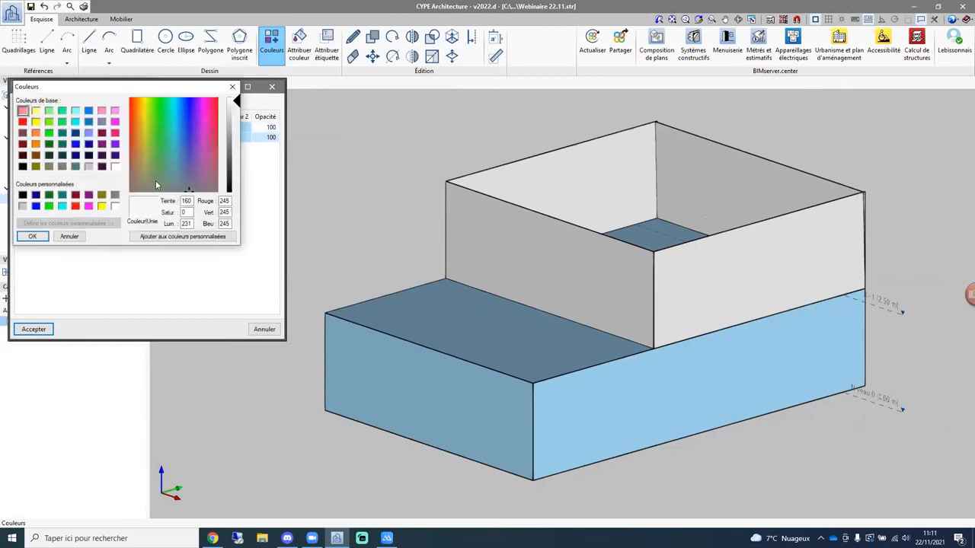
pyautogui.click(23, 206)
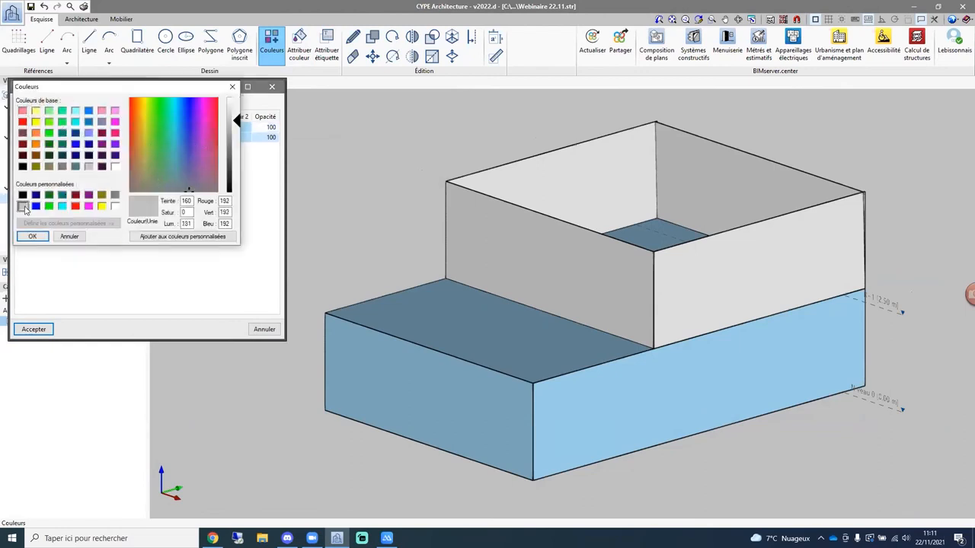
pyautogui.click(33, 238)
pyautogui.click(54, 139)
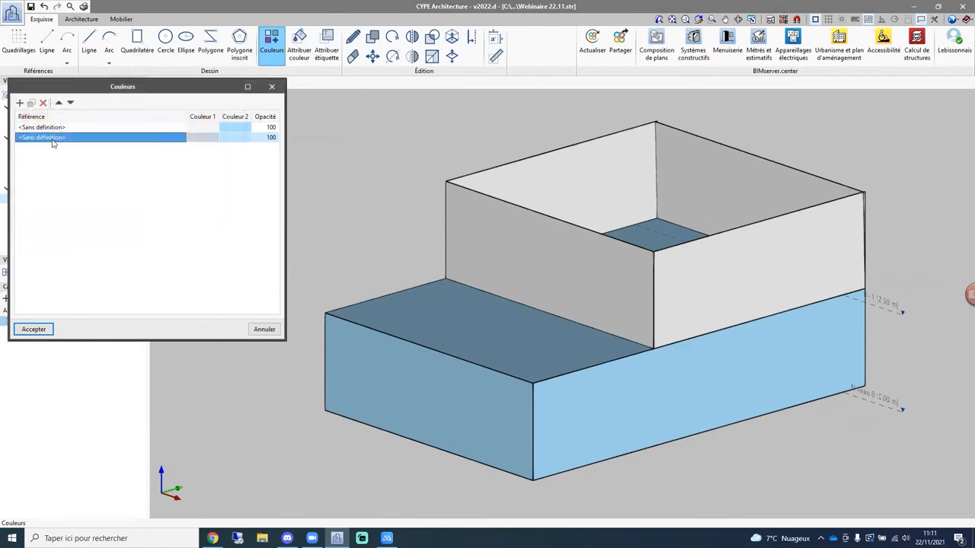
pyautogui.click(49, 139)
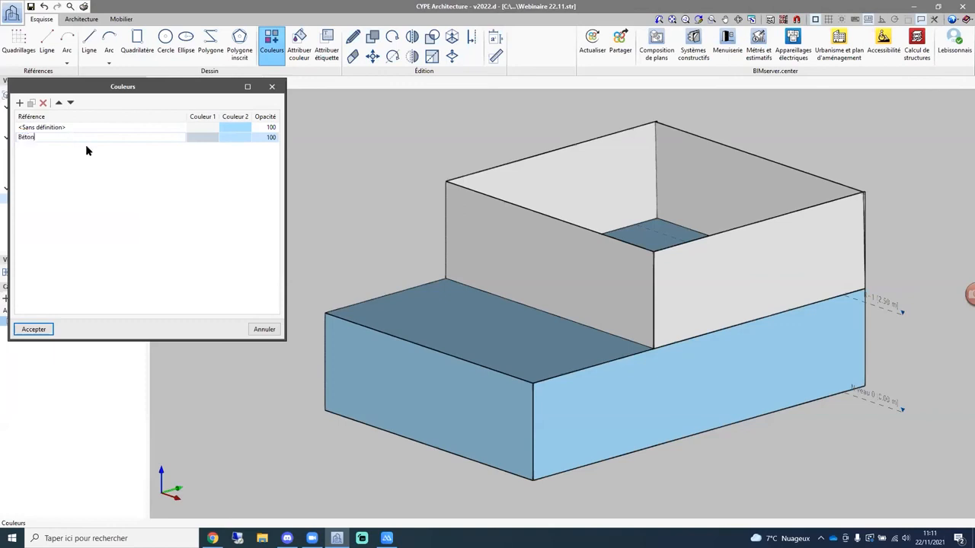
pyautogui.click(33, 329)
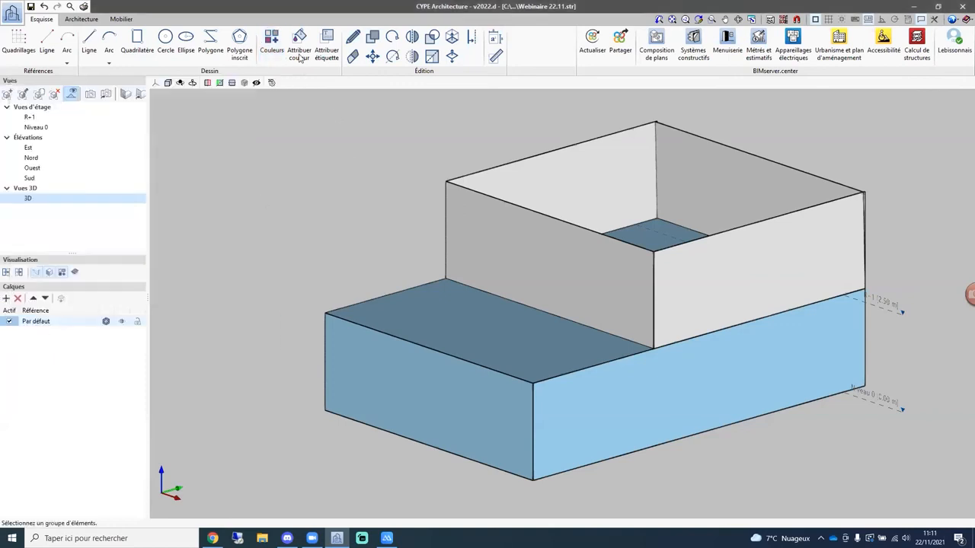
# Assign the Béton colour to the two front-facing side faces of the ground-floor volume.
pyautogui.click(300, 52)
pyautogui.click(274, 252)
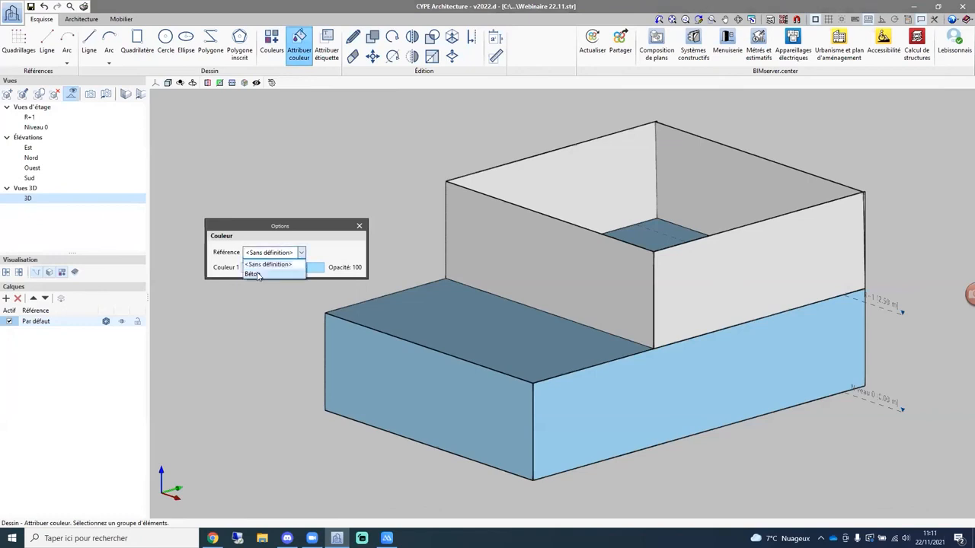
pyautogui.click(259, 264)
pyautogui.click(556, 413)
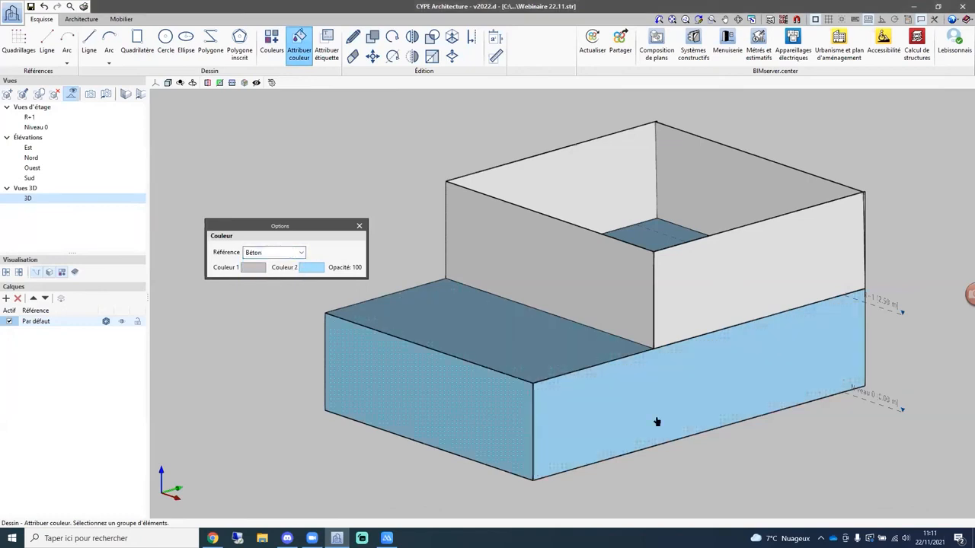
# Invert the two Béton side faces of the ground-floor volume so their grey side faces outward.
pyautogui.click(453, 58)
pyautogui.click(586, 422)
pyautogui.click(479, 418)
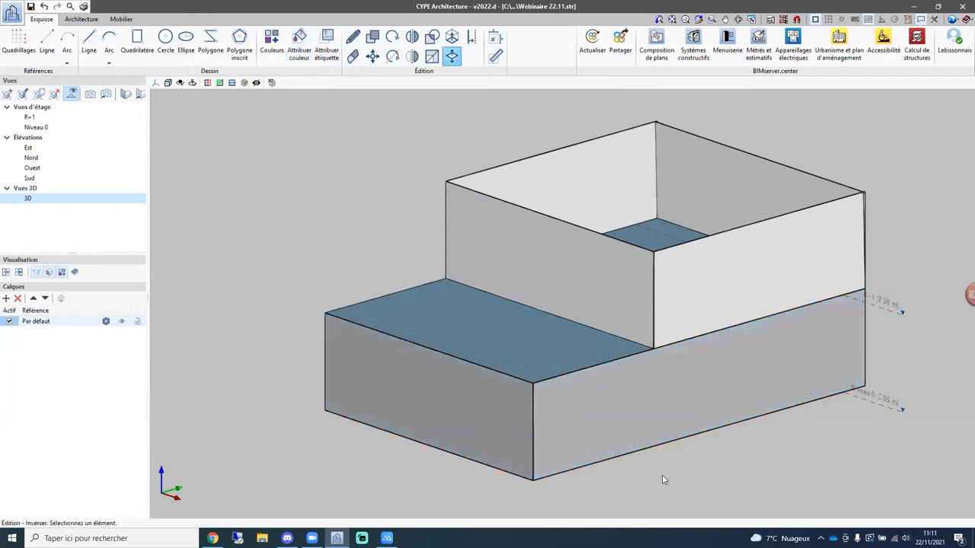
pyautogui.moveTo(662, 478); pyautogui.dragTo(513, 479, button='middle')
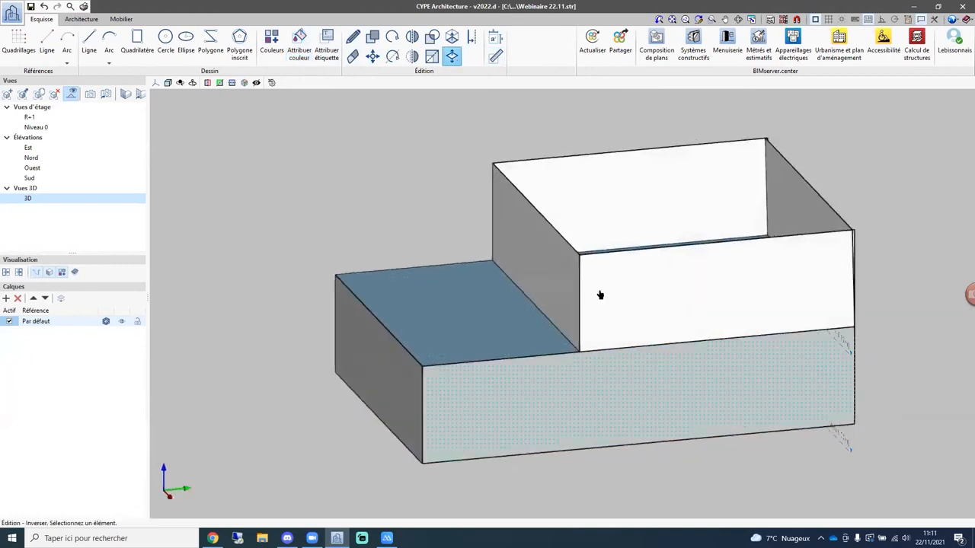
pyautogui.moveTo(664, 398); pyautogui.dragTo(625, 416, button='middle')
# Erase the rear 7.5 m face of the ground-floor volume to leave that side open.
pyautogui.click(271, 50)
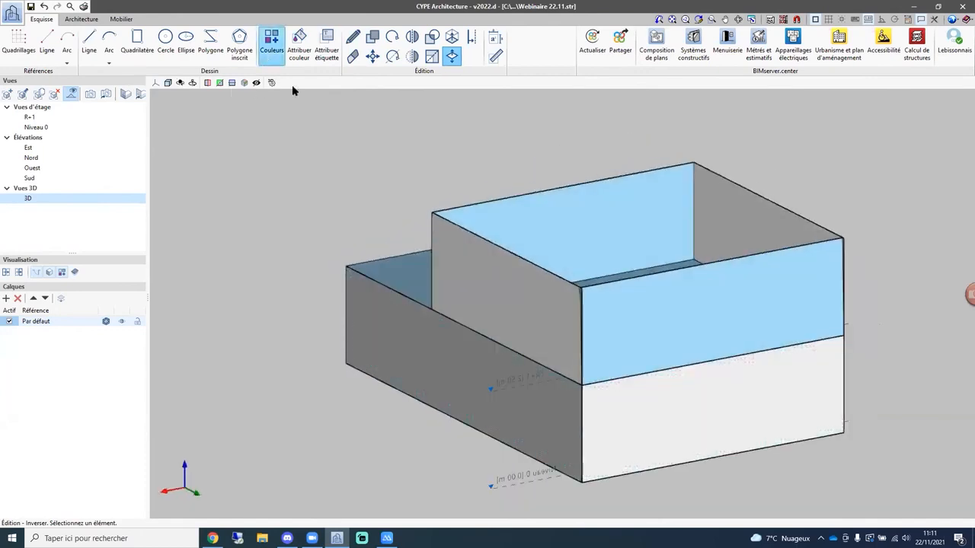
pyautogui.click(352, 55)
pyautogui.click(625, 421)
pyautogui.moveTo(599, 446)
pyautogui.mouseDown(button='middle')
pyautogui.moveTo(430, 374)
pyautogui.moveTo(462, 374)
pyautogui.mouseUp(button='middle')
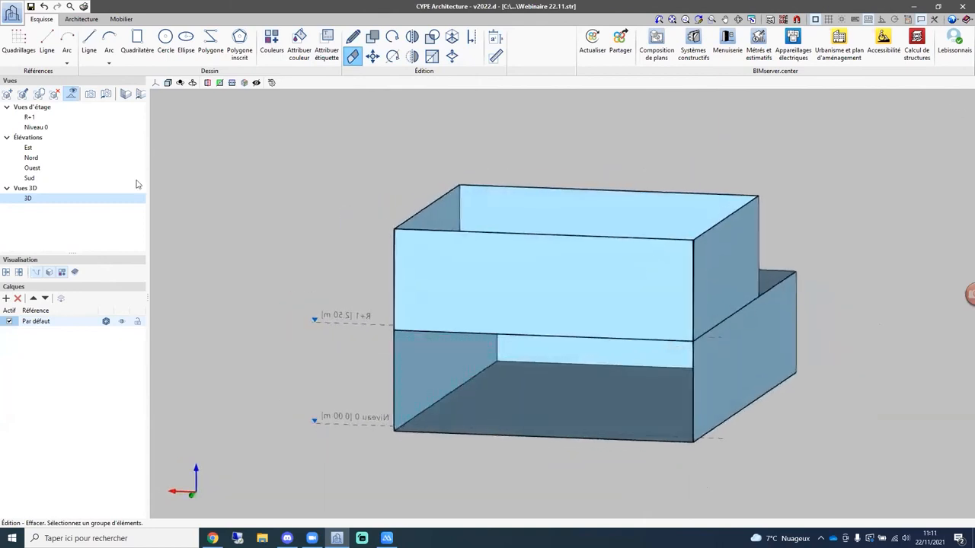
pyautogui.moveTo(344, 323); pyautogui.dragTo(586, 329, button='middle')
# Draw a 32-sided circle with a radius of about 0.6 m on the ground floor's long side face.
pyautogui.click(165, 45)
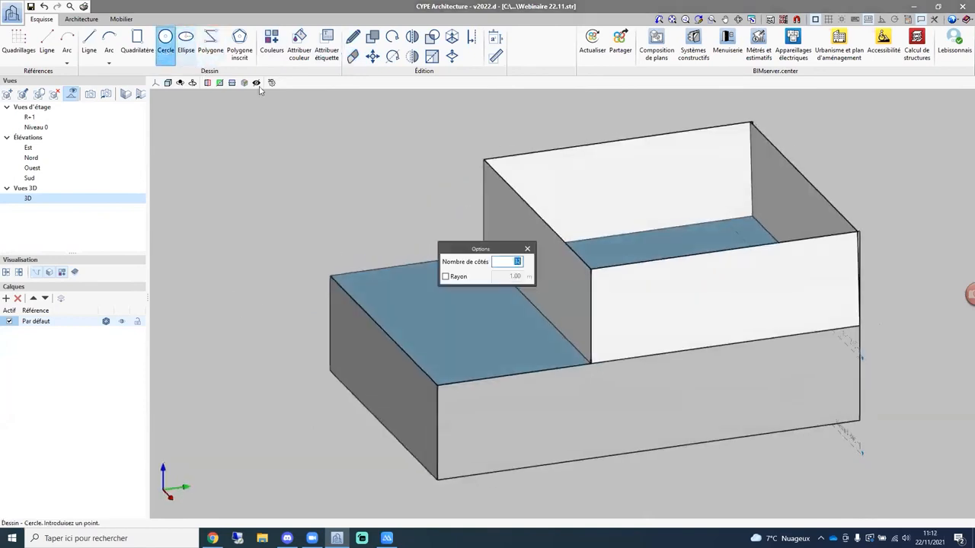
pyautogui.click(627, 411)
pyautogui.moveTo(651, 401)
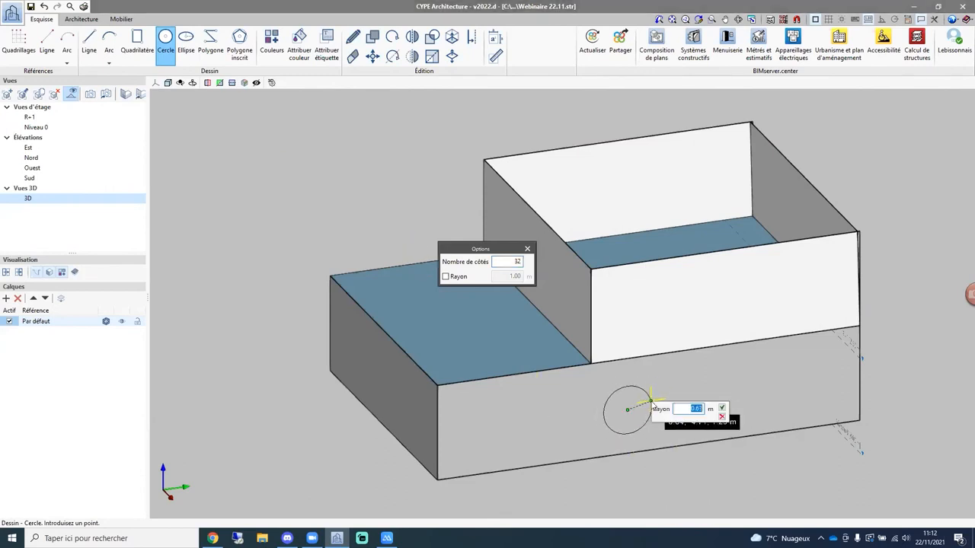
pyautogui.click(722, 410)
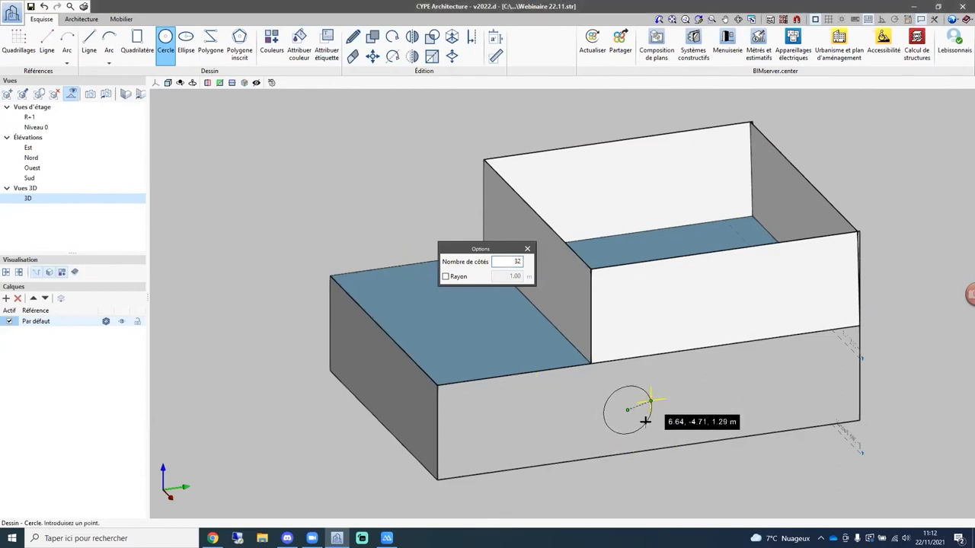
# Erase the circle's inner face to cut a round opening in the ground floor's long side.
pyautogui.click(351, 57)
pyautogui.click(628, 412)
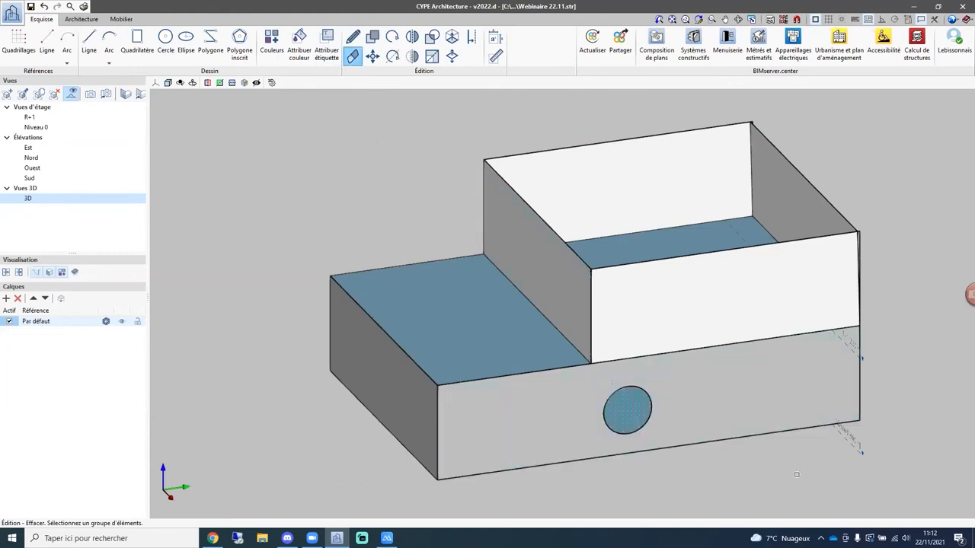
pyautogui.moveTo(797, 474)
pyautogui.mouseDown(button='middle')
pyautogui.moveTo(661, 475)
pyautogui.moveTo(587, 453)
pyautogui.moveTo(629, 456)
pyautogui.mouseUp(button='middle')
pyautogui.moveTo(336, 420); pyautogui.dragTo(523, 428, button='middle')
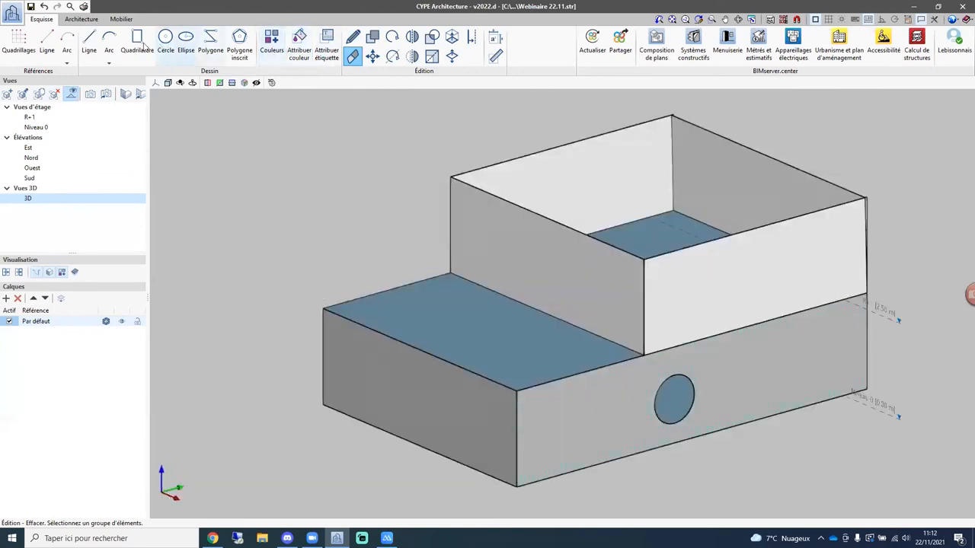
# Create a new wall type in the Paroi extérieure category with the reference "VB + LDV".
pyautogui.click(67, 18)
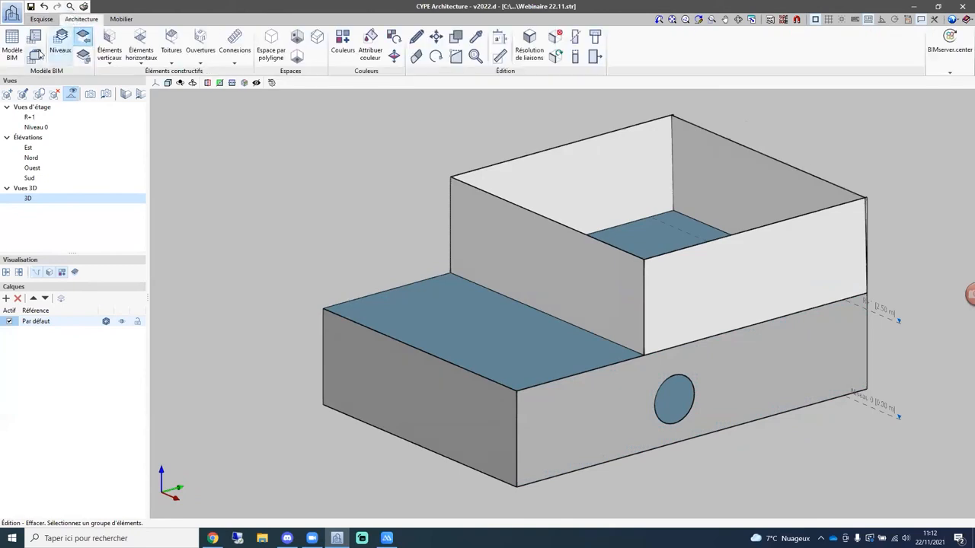
pyautogui.click(35, 58)
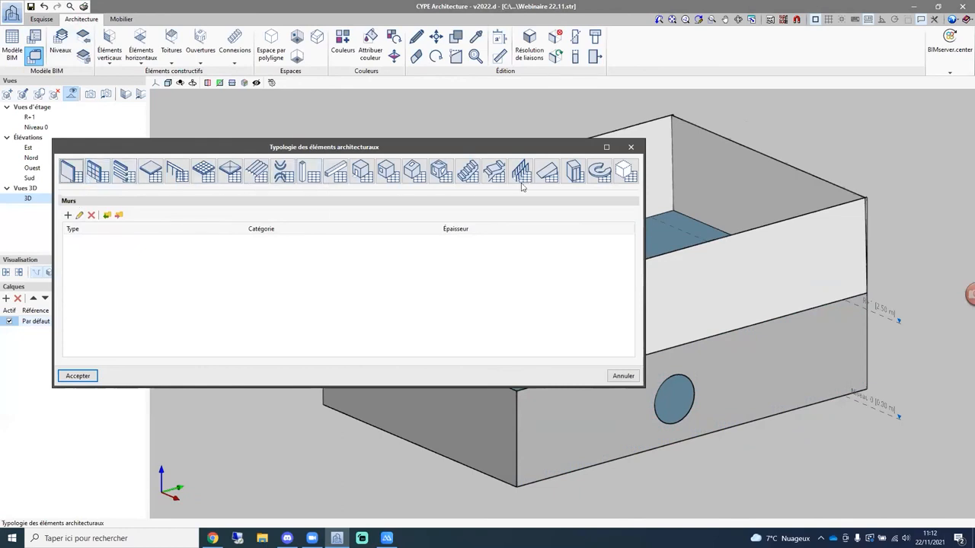
pyautogui.click(67, 216)
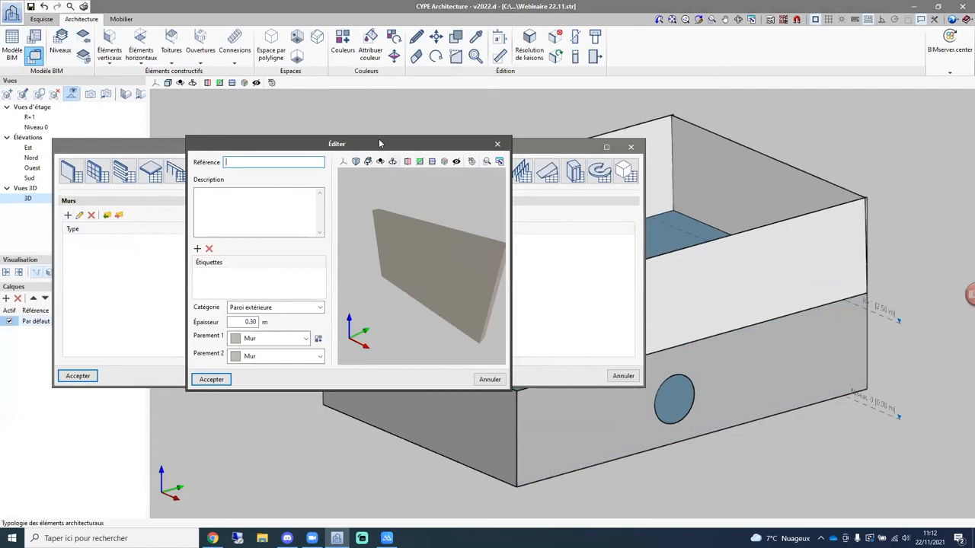
pyautogui.moveTo(350, 146); pyautogui.dragTo(315, 149)
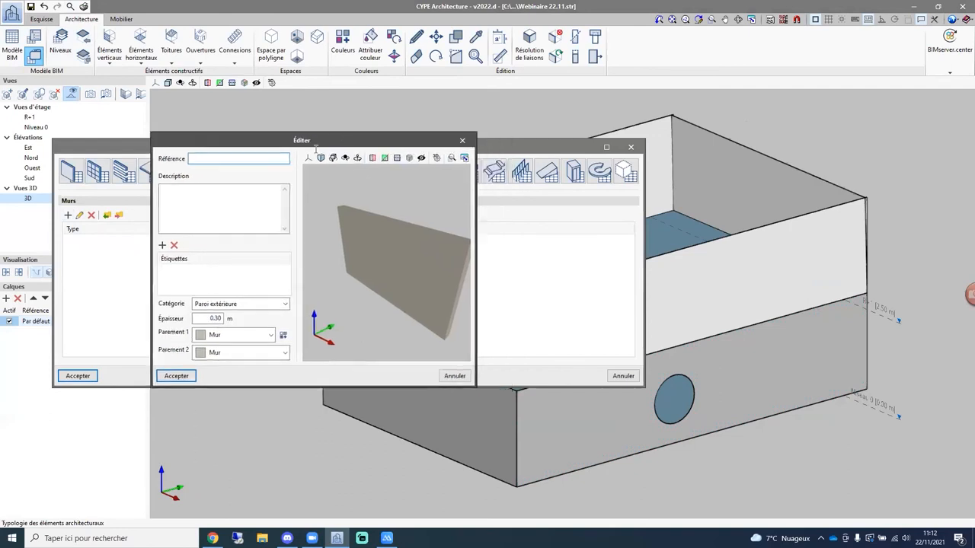
pyautogui.click(221, 305)
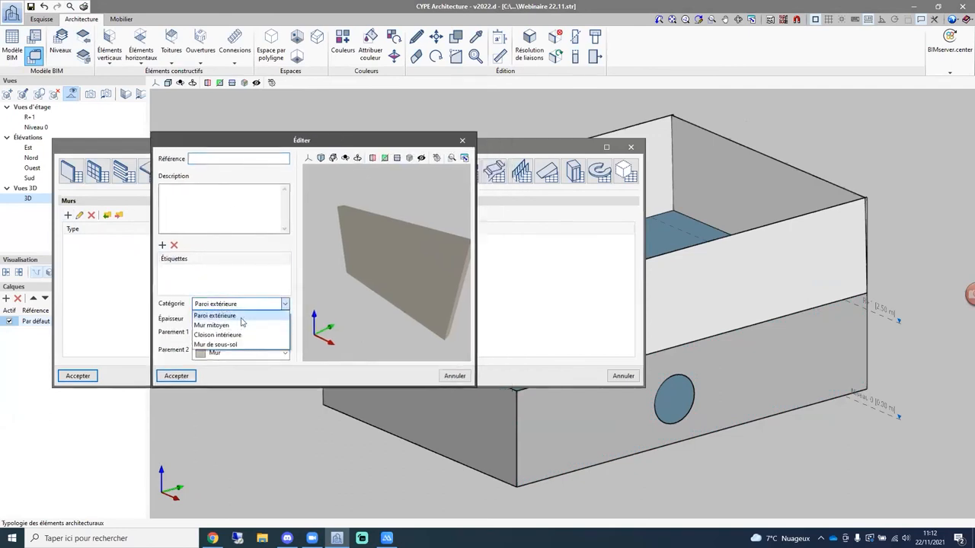
pyautogui.click(240, 317)
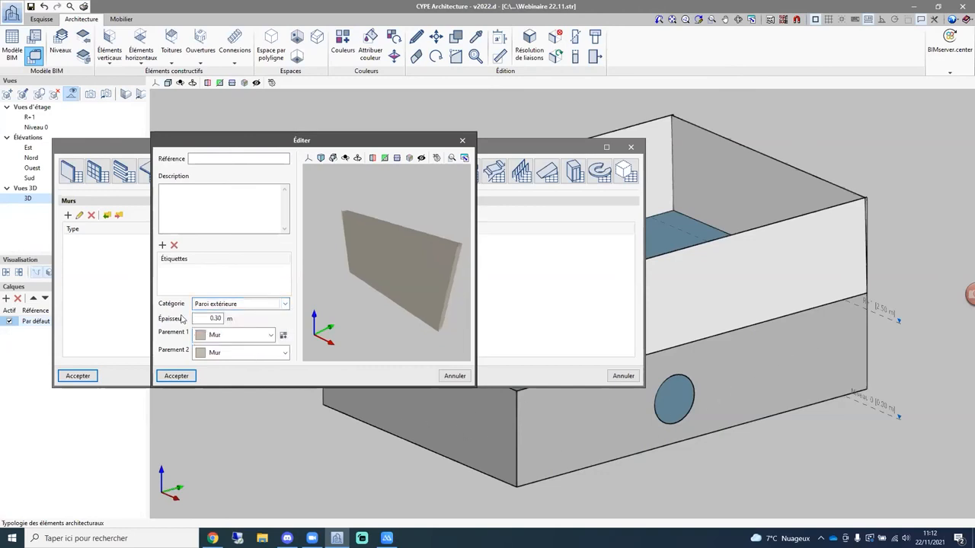
pyautogui.click(221, 161)
pyautogui.write('VB + LDV')
# Describe the wall type as "Enduit 1 cm + VB 16 cm + LDV 8 + BA 1" and set its thickness to 0.26 m.
pyautogui.click(214, 196)
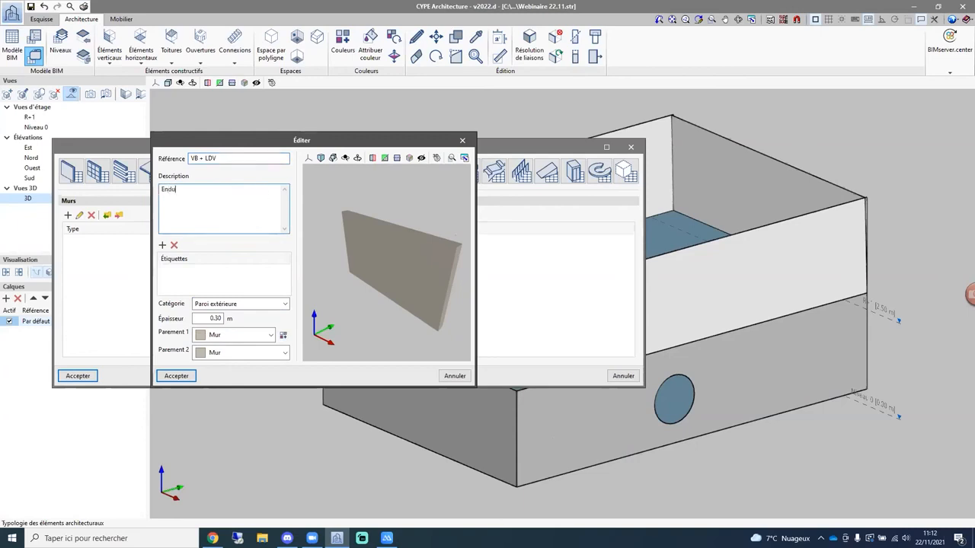
pyautogui.write('Enduit 2')
pyautogui.write(' 16 cm + LDV 8 + BA 1')
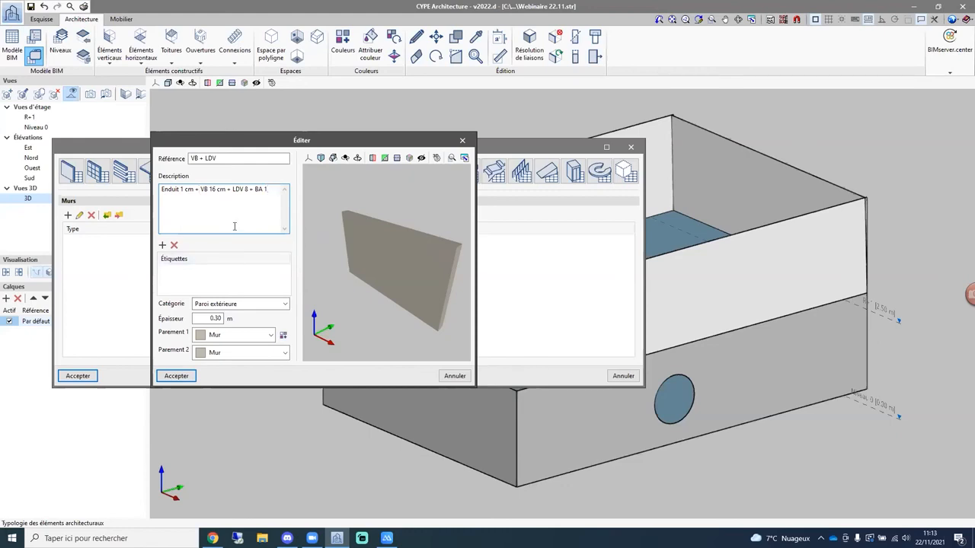
pyautogui.doubleClick(214, 318)
pyautogui.press('BackSpace')
# Add a colour named "Béton" to the colour list used for the wall type's facings.
pyautogui.click(261, 339)
pyautogui.click(261, 339)
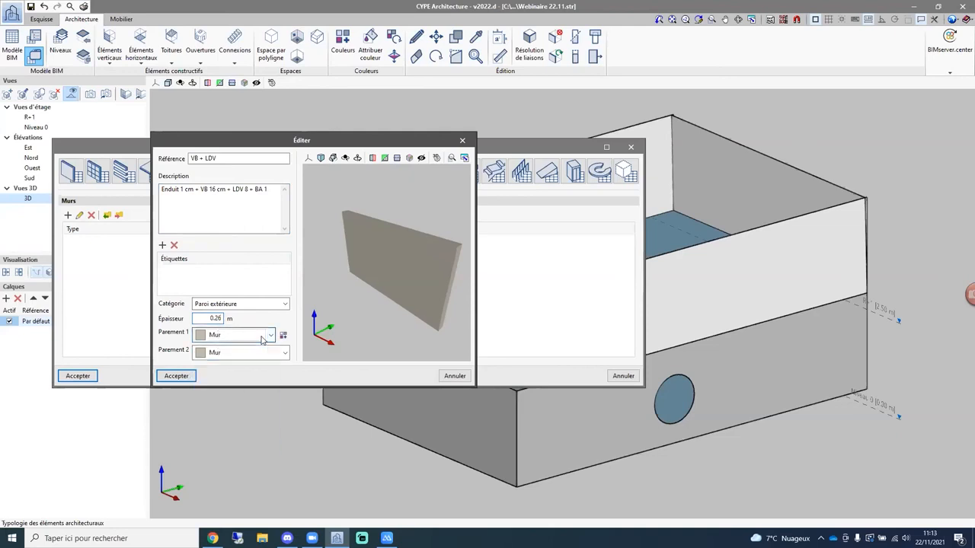
pyautogui.click(261, 339)
pyautogui.click(262, 339)
pyautogui.click(283, 335)
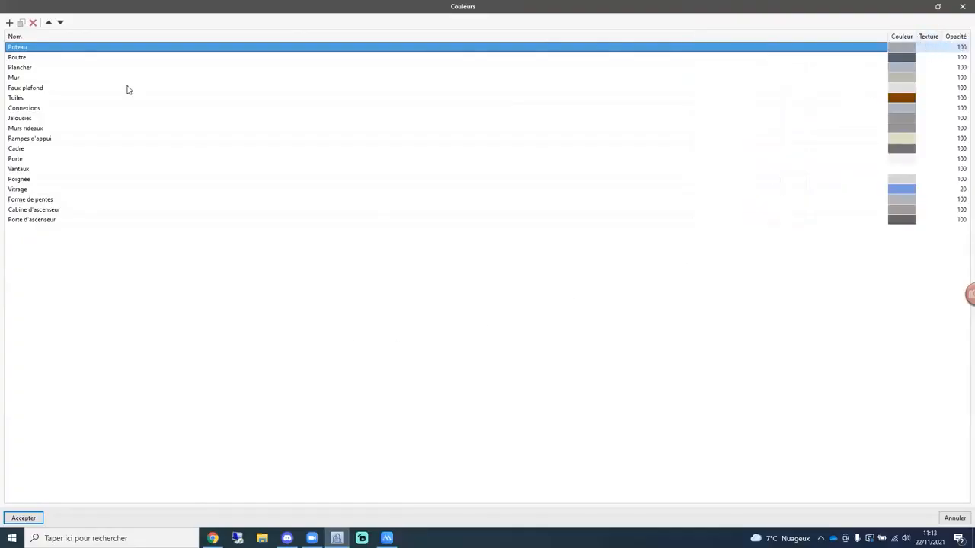
pyautogui.click(10, 22)
pyautogui.click(33, 229)
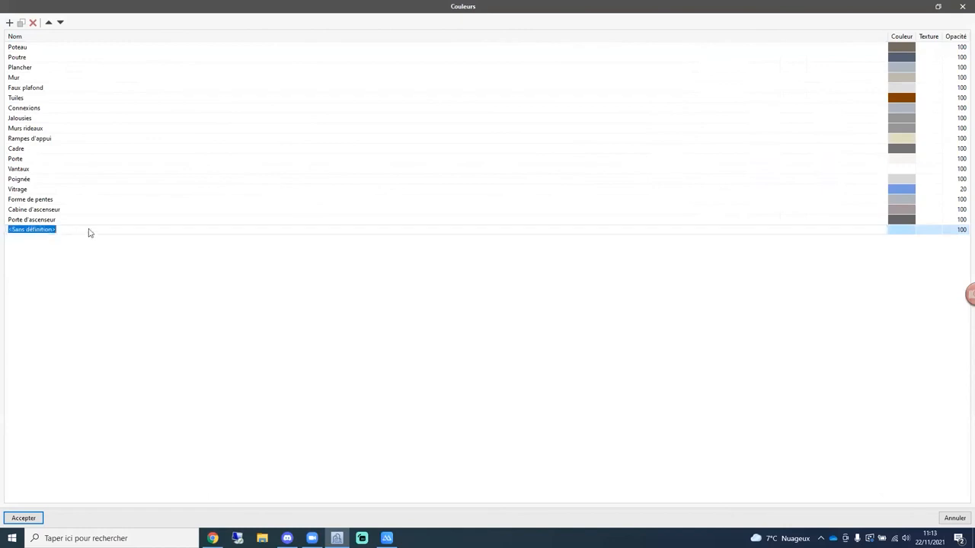
pyautogui.write('Be')
# Assign the plain medium-grey Béton texture to the new Béton colour and save the colour list.
pyautogui.click(933, 231)
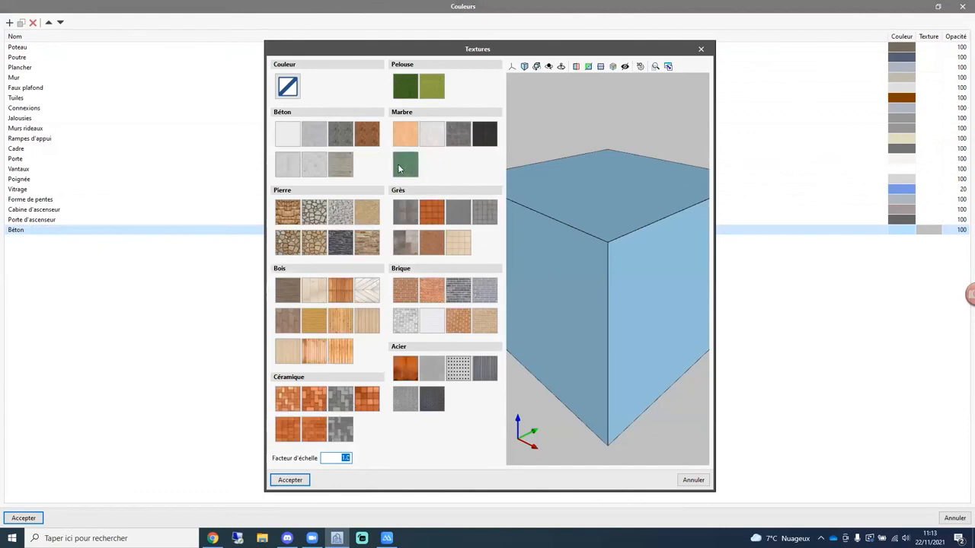
pyautogui.click(310, 137)
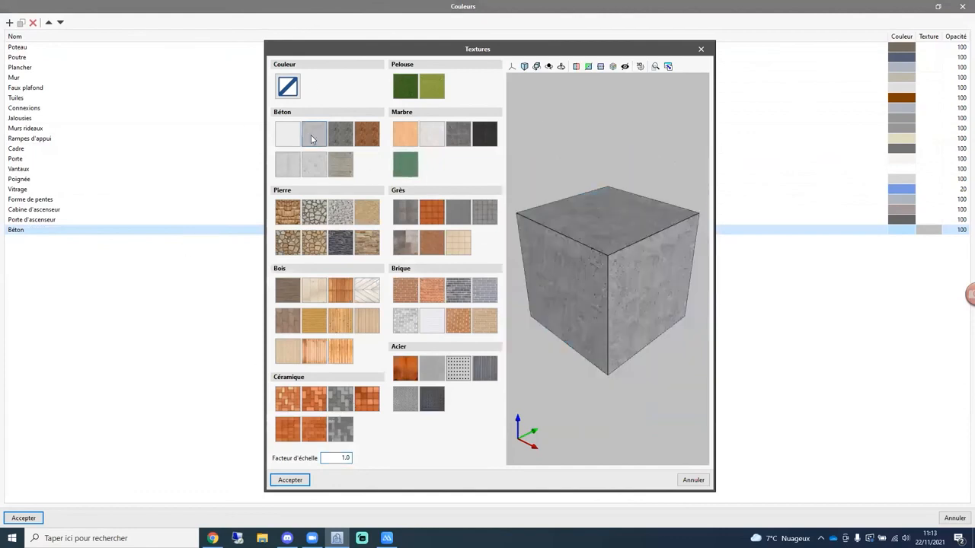
pyautogui.moveTo(607, 287)
pyautogui.mouseDown()
pyautogui.moveTo(627, 331)
pyautogui.moveTo(594, 274)
pyautogui.mouseUp()
pyautogui.click(289, 480)
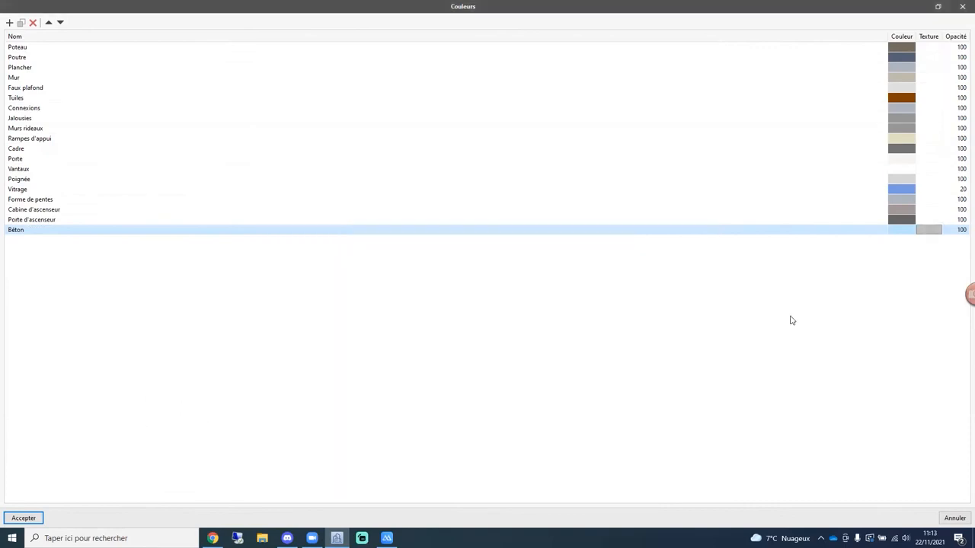
pyautogui.click(25, 518)
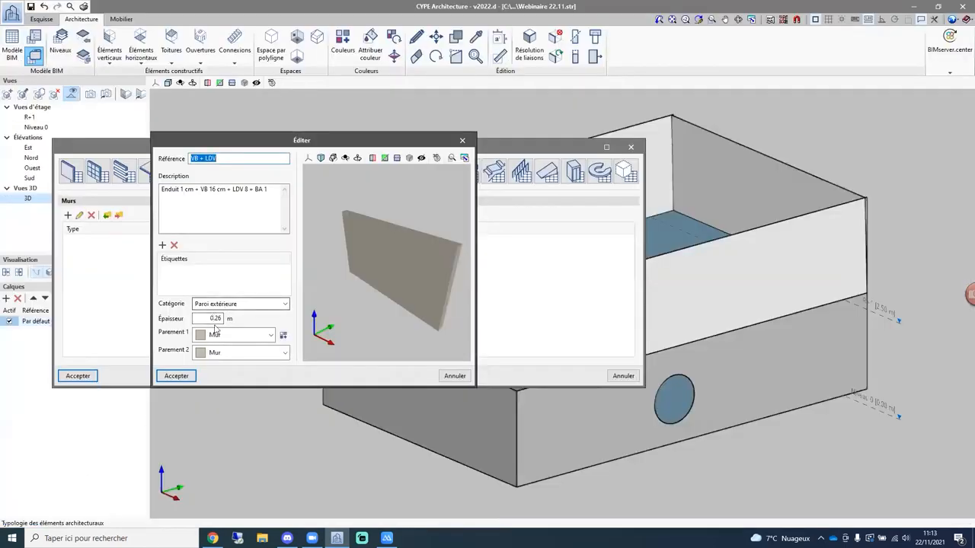
# Set Parement 1 and Parement 2 of the VB + LDV wall type to Béton and save the type.
pyautogui.click(233, 335)
pyautogui.scroll(-5, 221, 426)
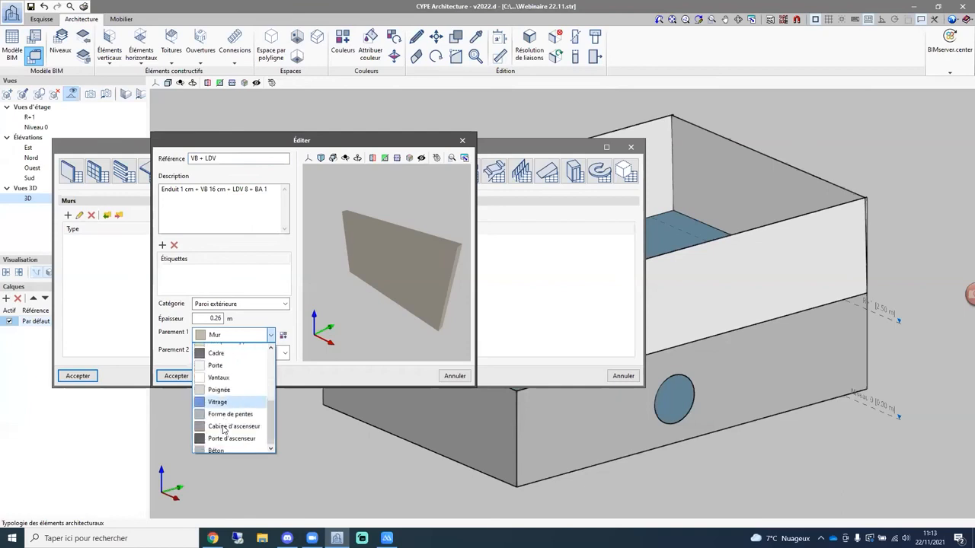
pyautogui.click(221, 448)
pyautogui.click(234, 352)
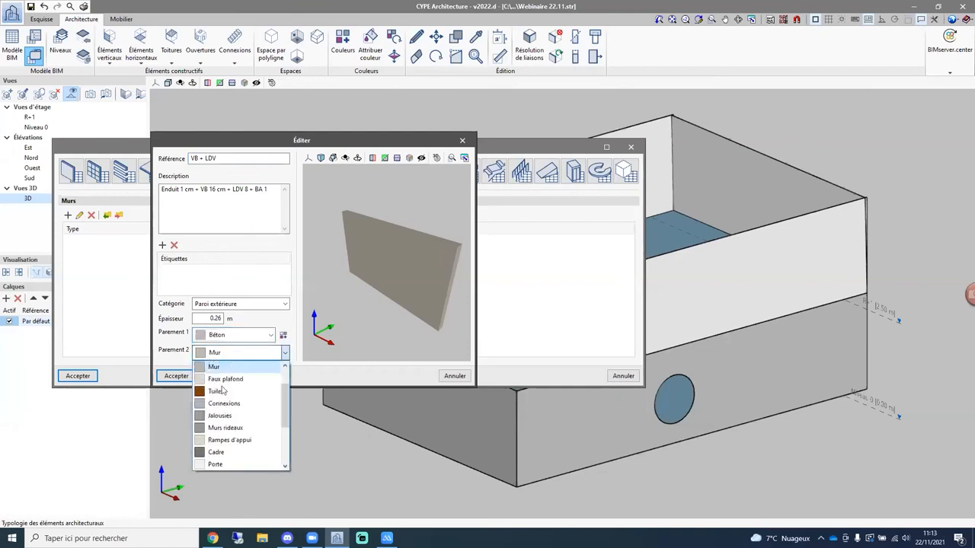
pyautogui.scroll(-5, 222, 442)
pyautogui.click(218, 463)
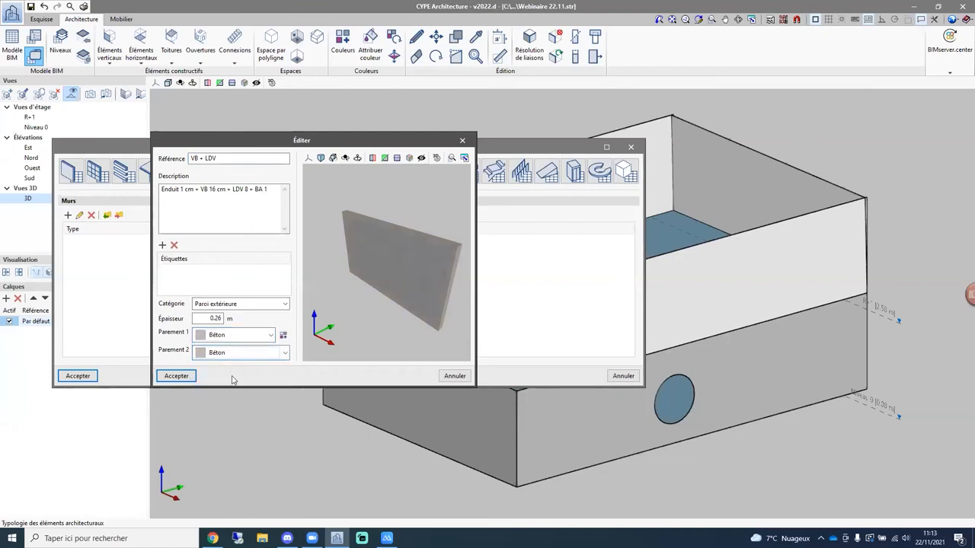
pyautogui.click(175, 376)
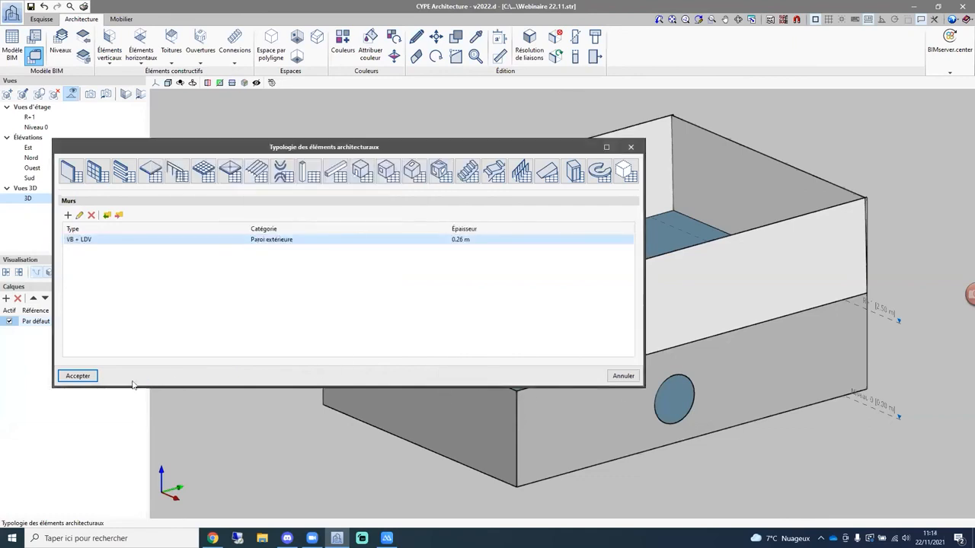
pyautogui.click(70, 377)
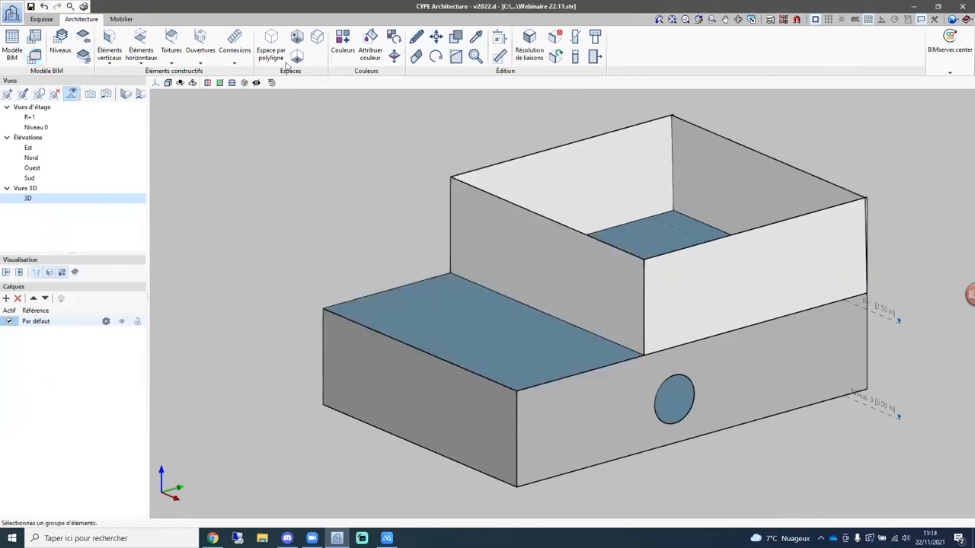
# Start creating walls with the introduction mode Par surface.
pyautogui.click(113, 57)
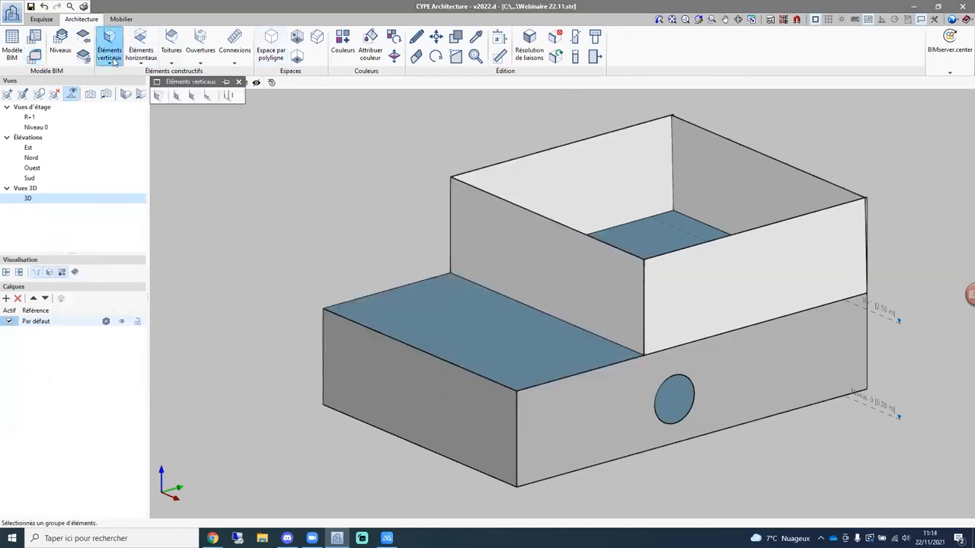
pyautogui.click(157, 96)
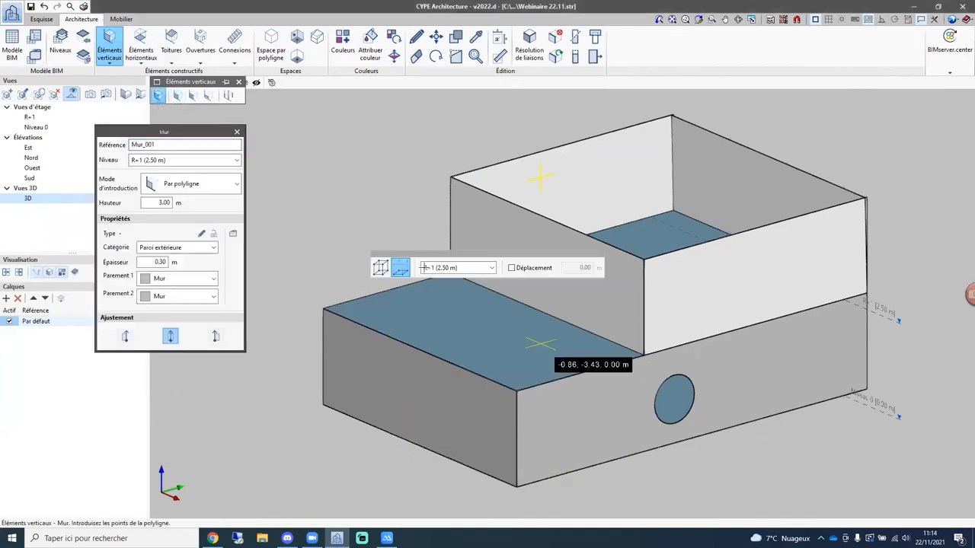
pyautogui.click(183, 187)
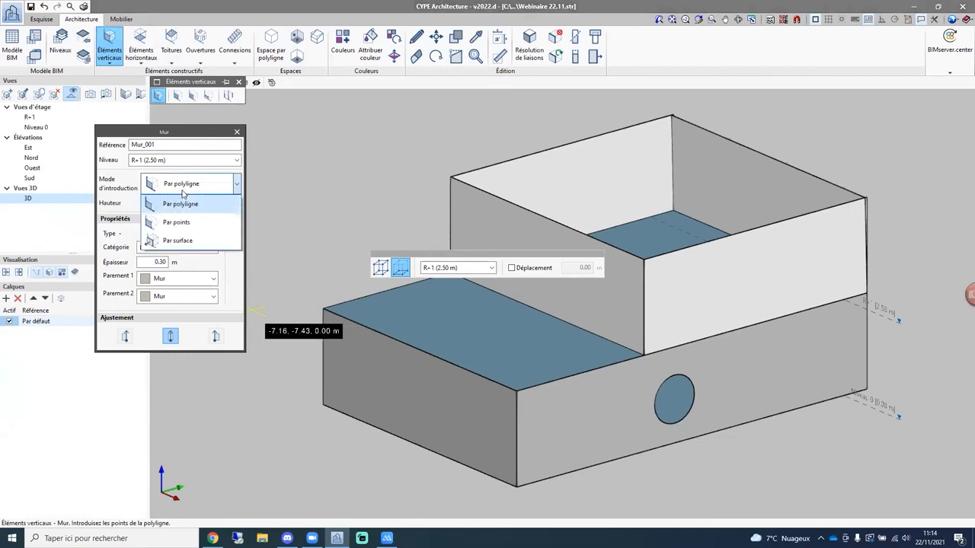
pyautogui.click(177, 242)
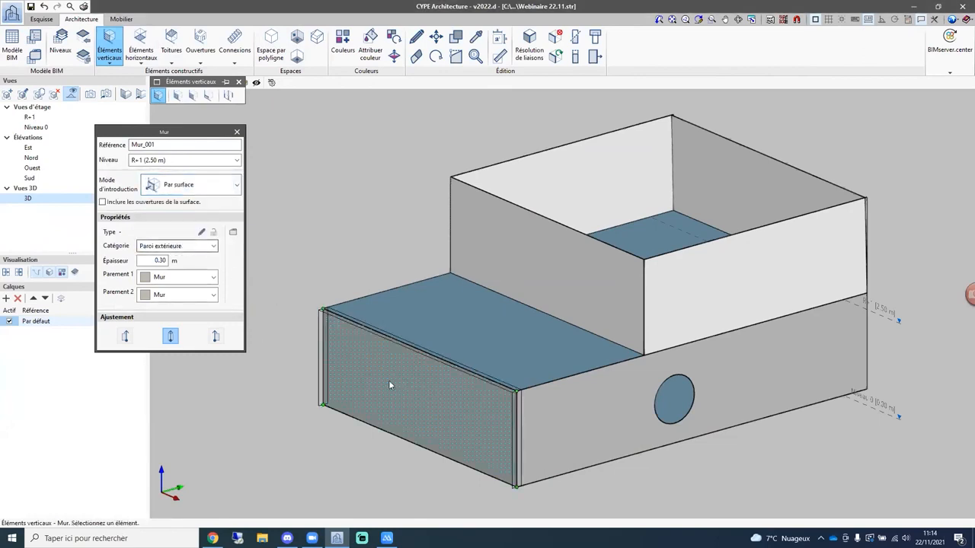
# Try generating a wall on the ground floor's long side face with the surface's openings included.
pyautogui.click(121, 203)
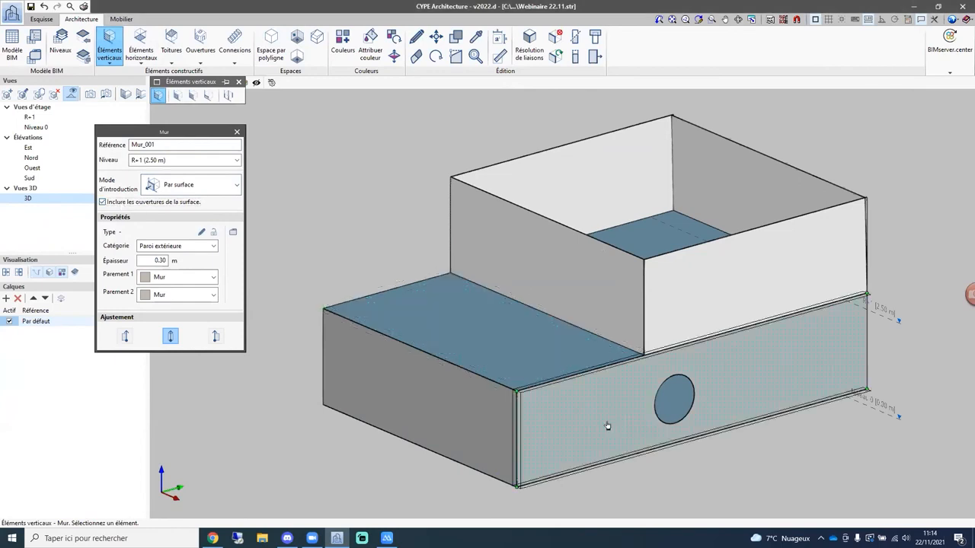
pyautogui.click(666, 433)
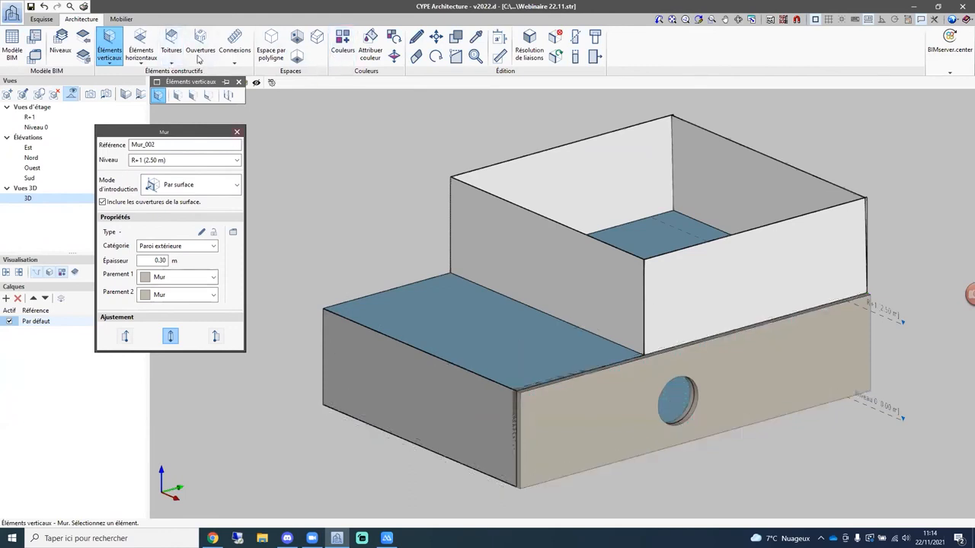
pyautogui.hotkey('ctrl', 'z')
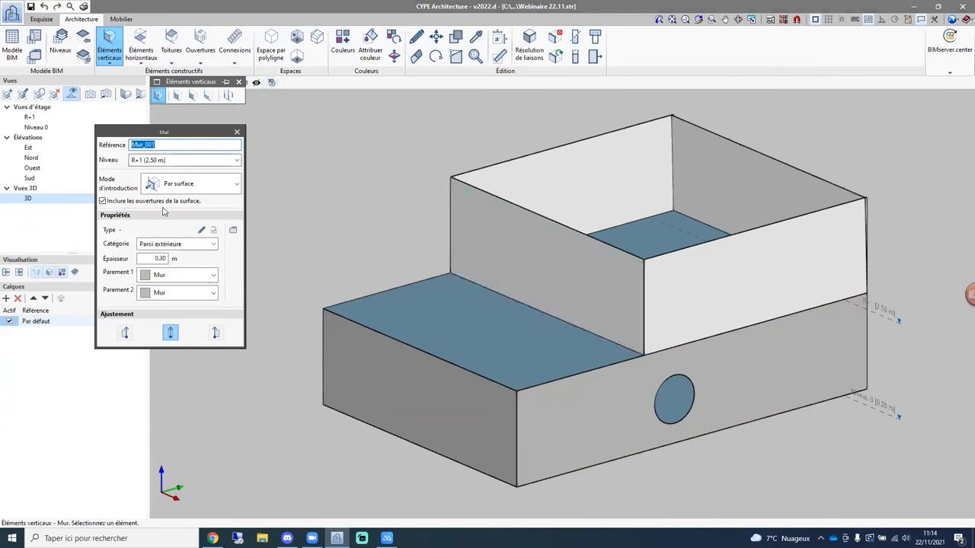
pyautogui.click(103, 202)
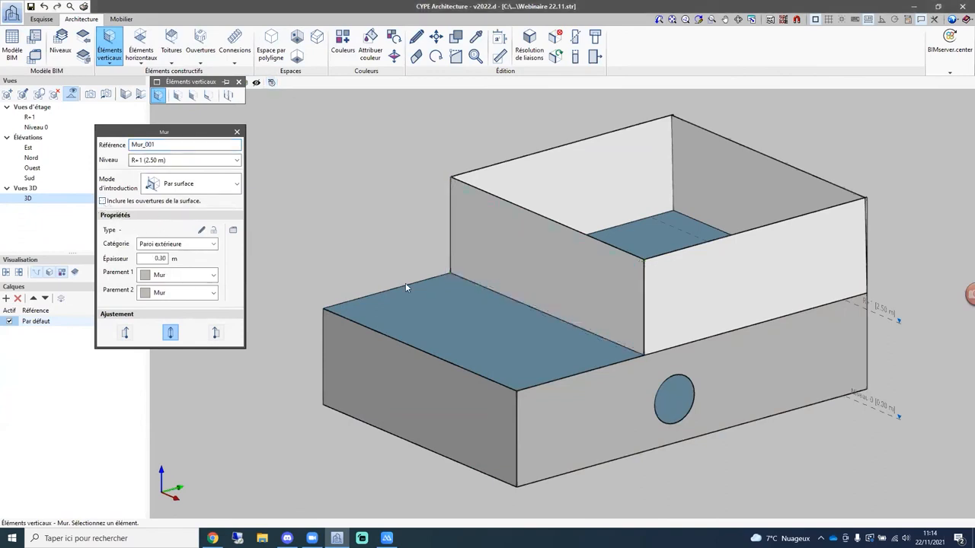
# Generate 0.30 m exterior walls on the ground floor's long side and adjoining end face without surface openings, and resolve their joints.
pyautogui.click(605, 438)
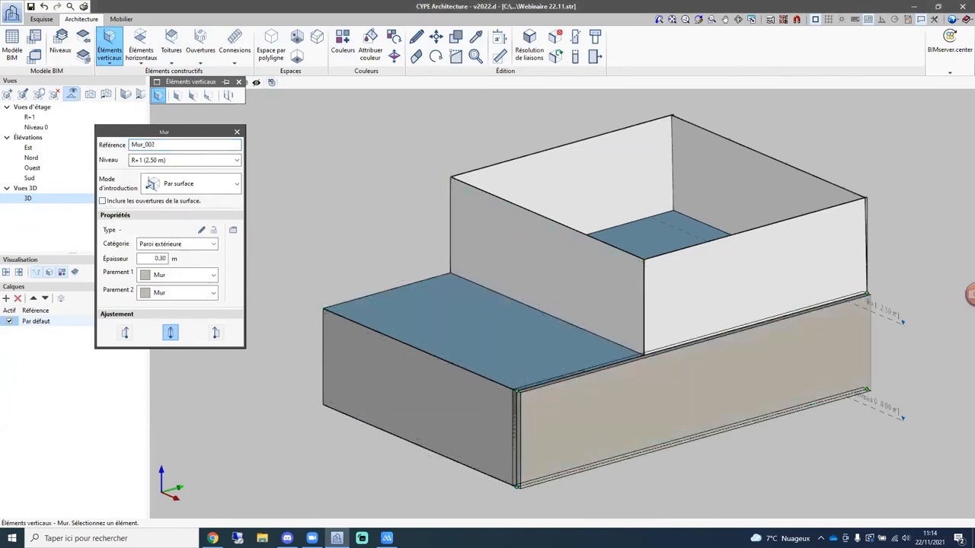
pyautogui.click(433, 426)
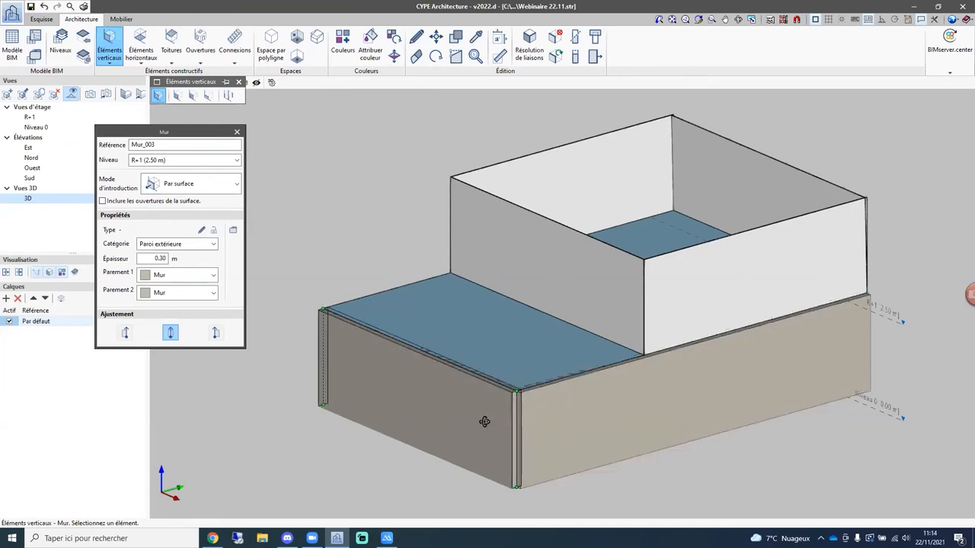
pyautogui.keyDown('shift'); pyautogui.moveTo(483, 422); pyautogui.dragTo(451, 398, button='middle'); pyautogui.keyUp('shift')
pyautogui.click(530, 60)
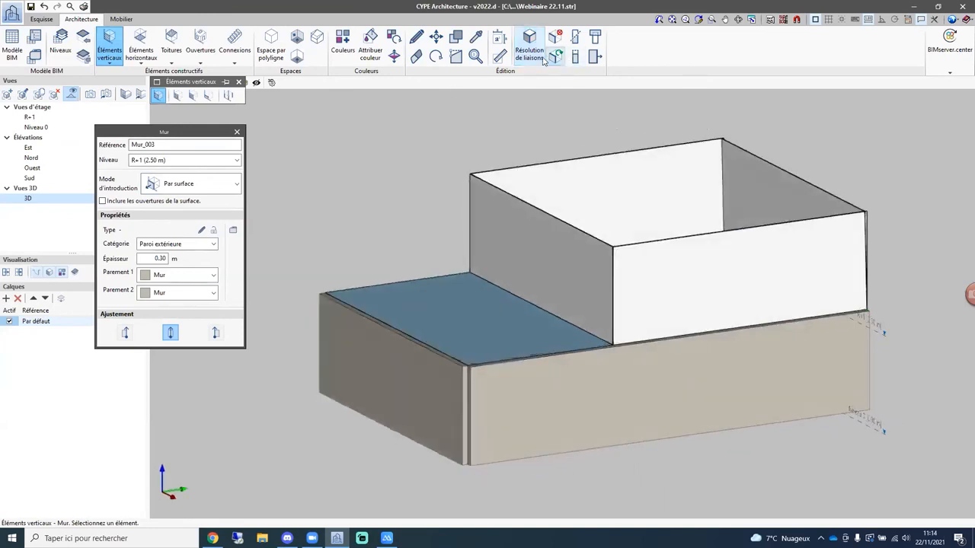
pyautogui.click(415, 300)
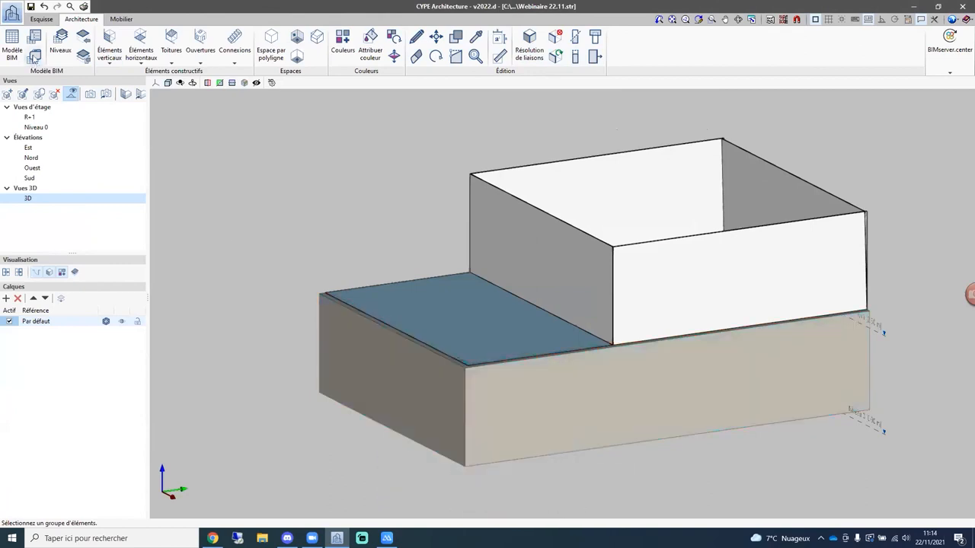
pyautogui.click(200, 53)
pyautogui.click(193, 96)
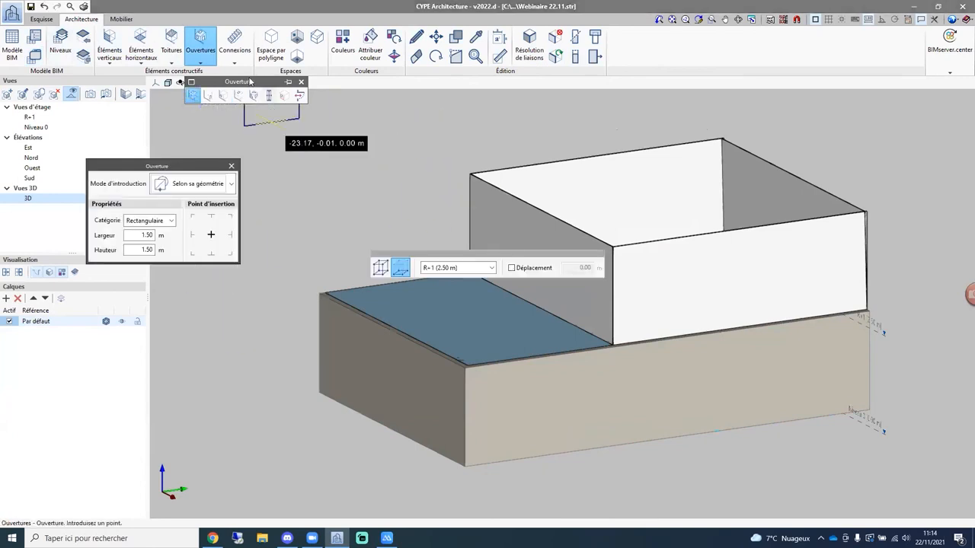
pyautogui.click(204, 61)
pyautogui.click(200, 53)
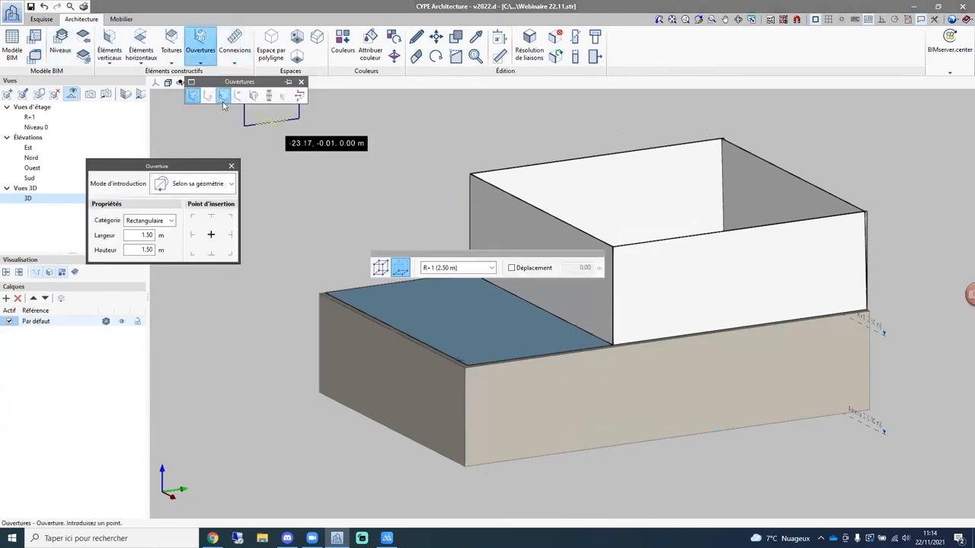
pyautogui.click(208, 95)
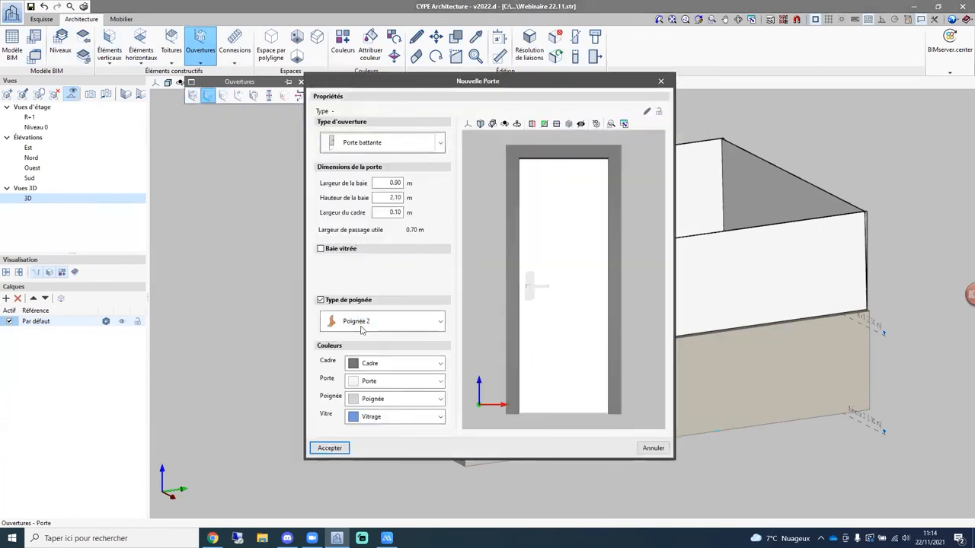
pyautogui.click(661, 81)
# Add a hinged door type named porte 1, with a 0.90 x 2.10 m bay, to the architectural element types.
pyautogui.click(34, 56)
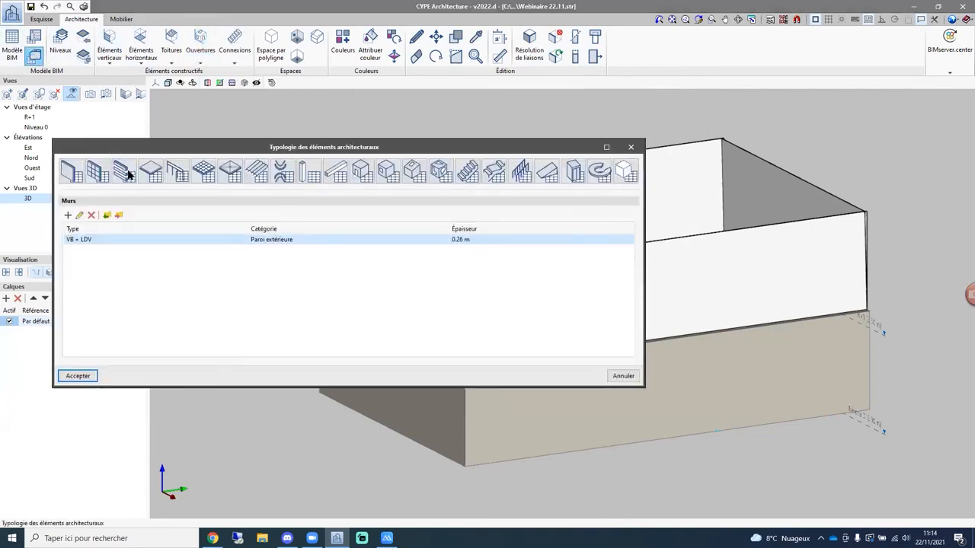
pyautogui.click(362, 171)
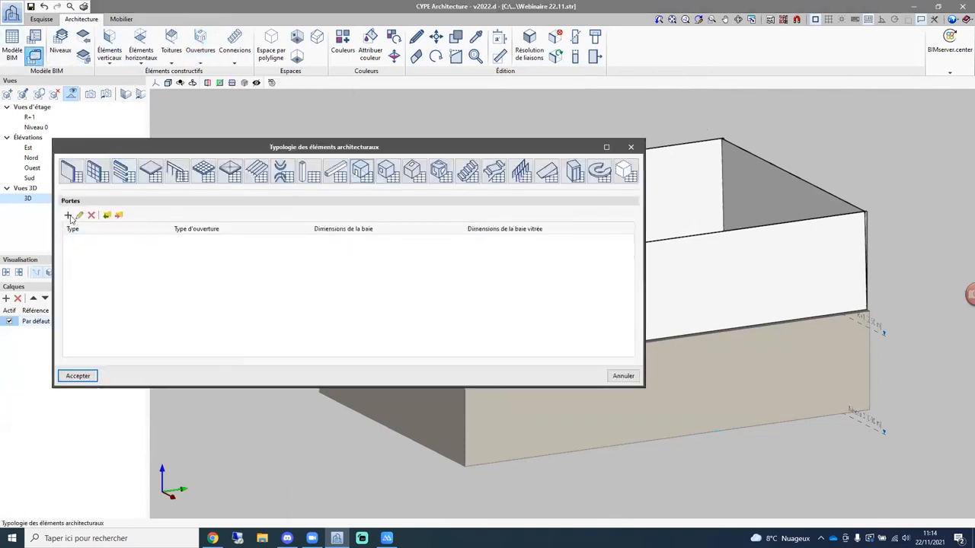
pyautogui.click(68, 216)
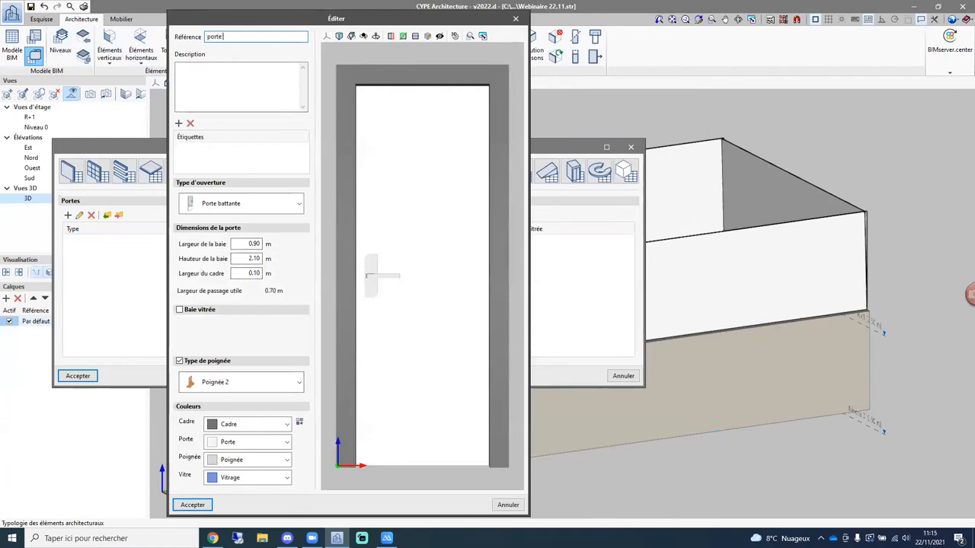
pyautogui.click(193, 505)
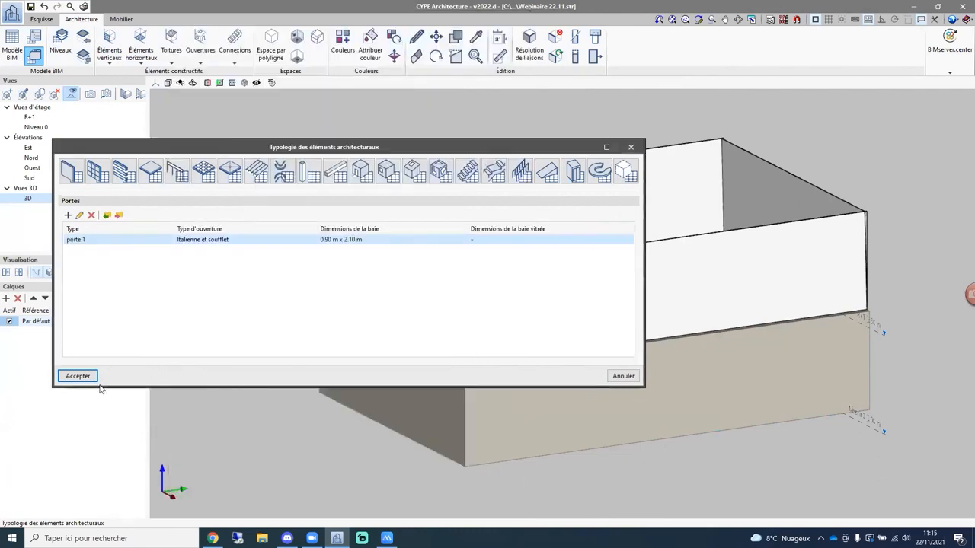
pyautogui.click(79, 376)
# Try loading the porte 1 type into a new door and unlocking its properties, then discard the door.
pyautogui.click(201, 53)
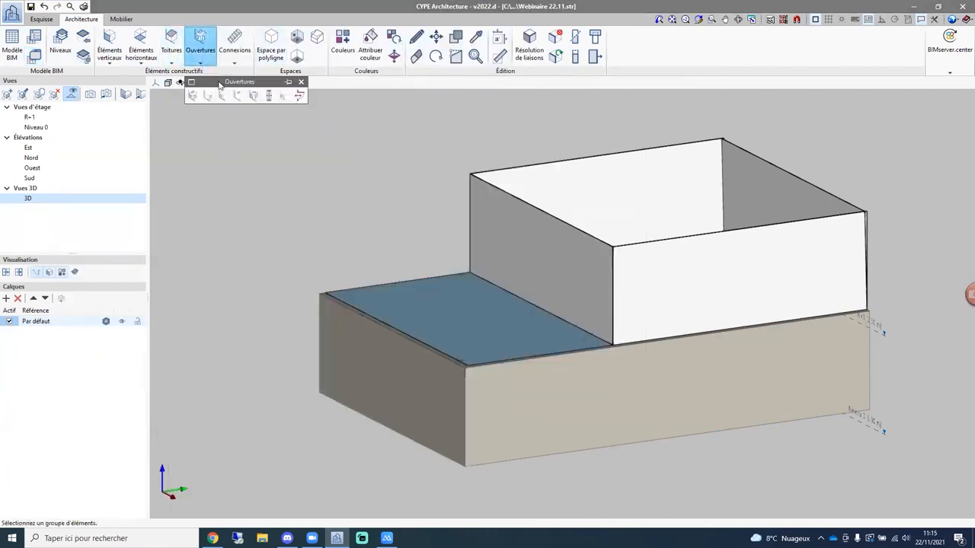
pyautogui.click(210, 95)
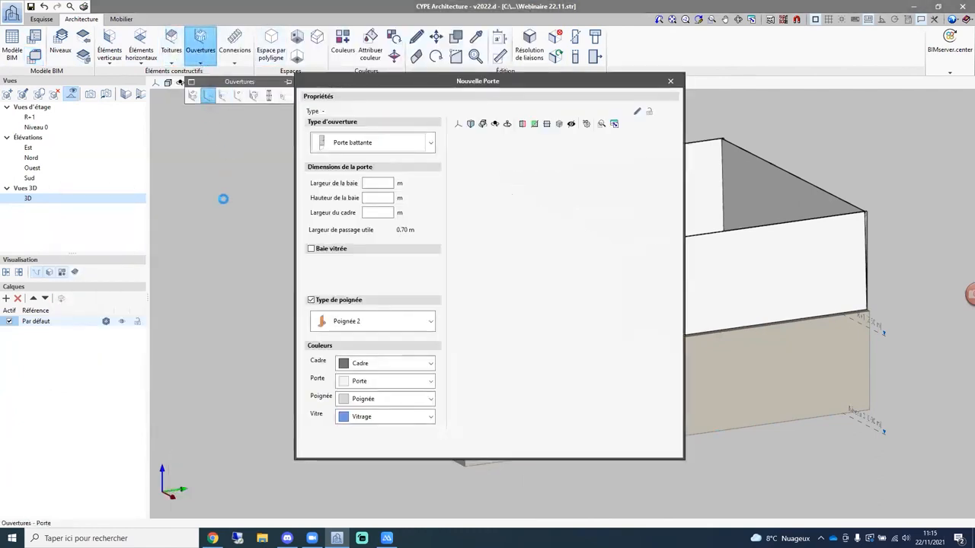
pyautogui.click(649, 111)
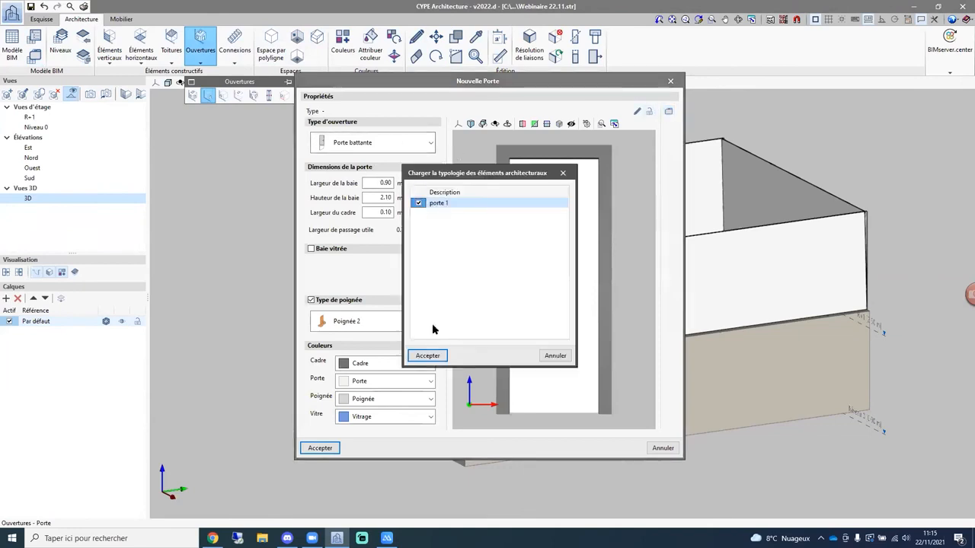
pyautogui.click(435, 355)
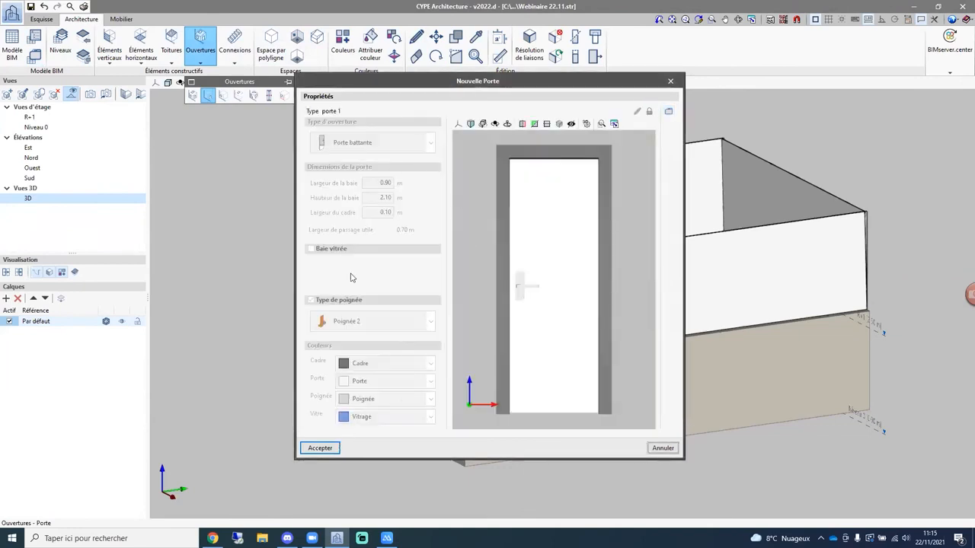
pyautogui.click(649, 111)
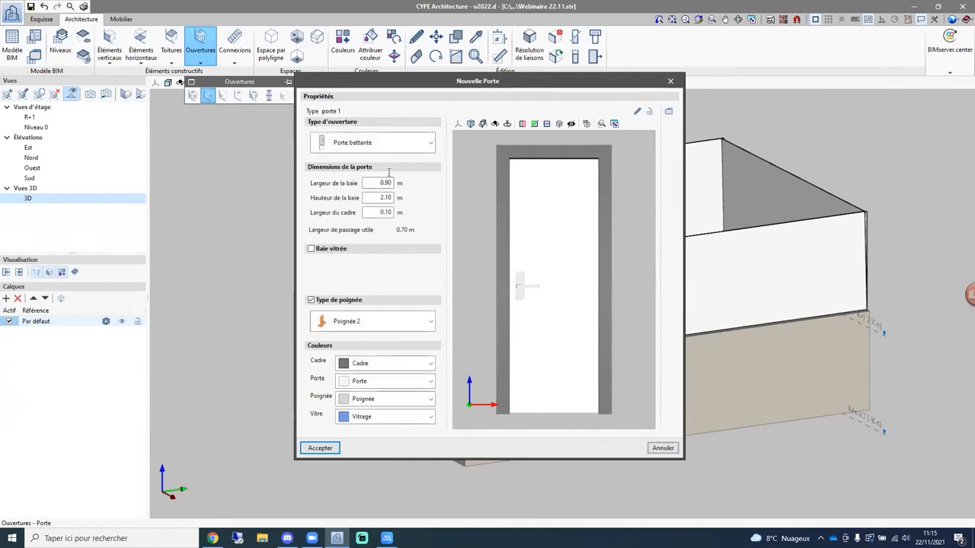
pyautogui.click(648, 111)
pyautogui.click(671, 82)
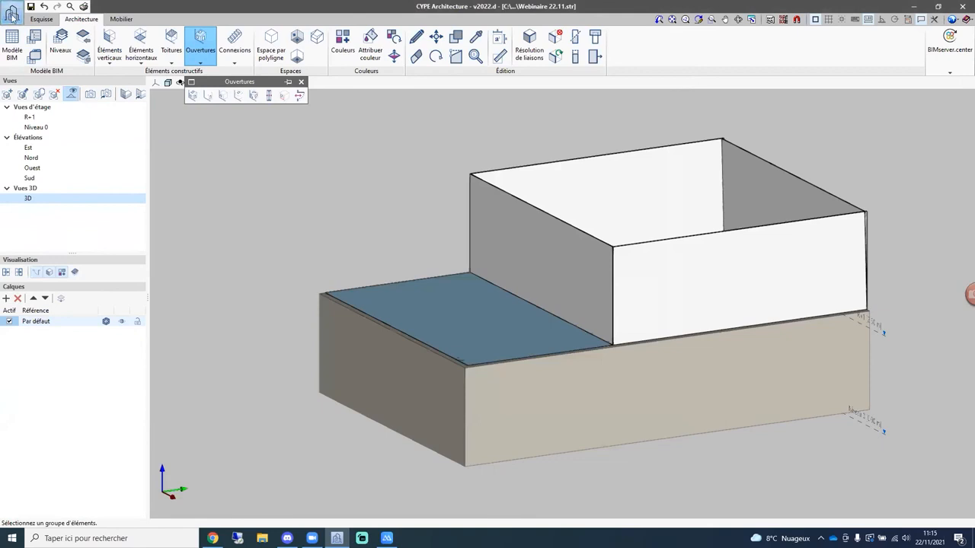
# Open the recent project Maison ossature bois.str.
pyautogui.click(12, 11)
pyautogui.moveTo(51, 169)
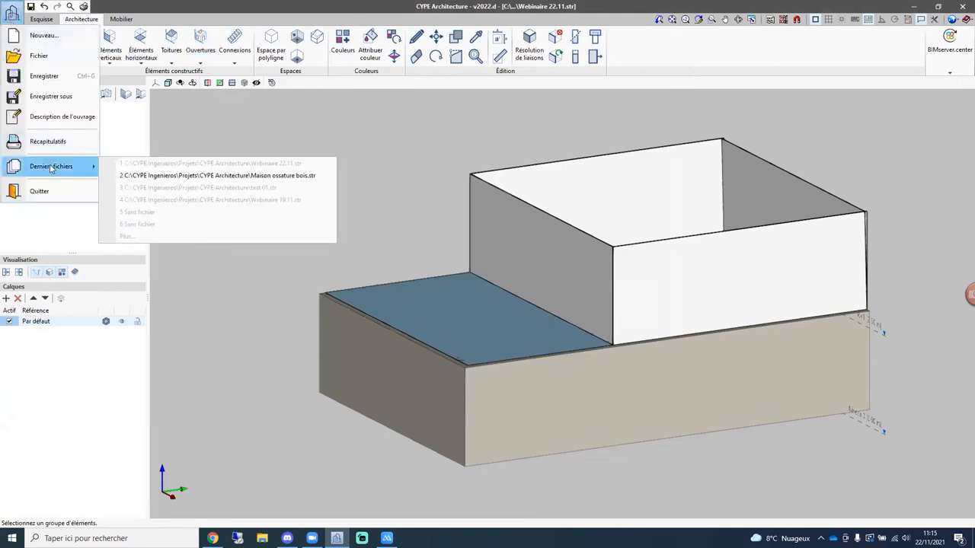
pyautogui.click(135, 180)
pyautogui.click(490, 295)
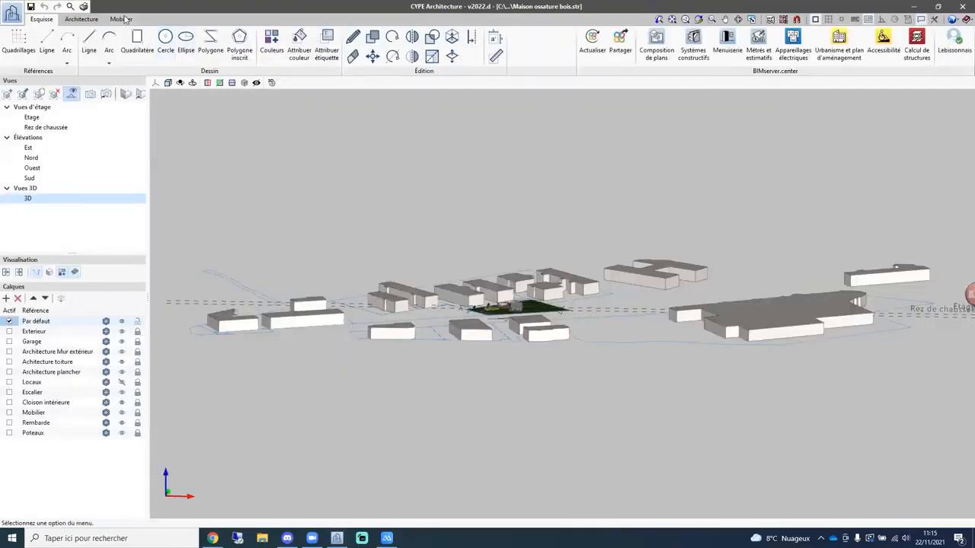
# Bring up the furniture tools and cut the 3D view with a horizontal section through the house's roof, hiding the section handles.
pyautogui.click(122, 19)
pyautogui.scroll(3, 512, 320)
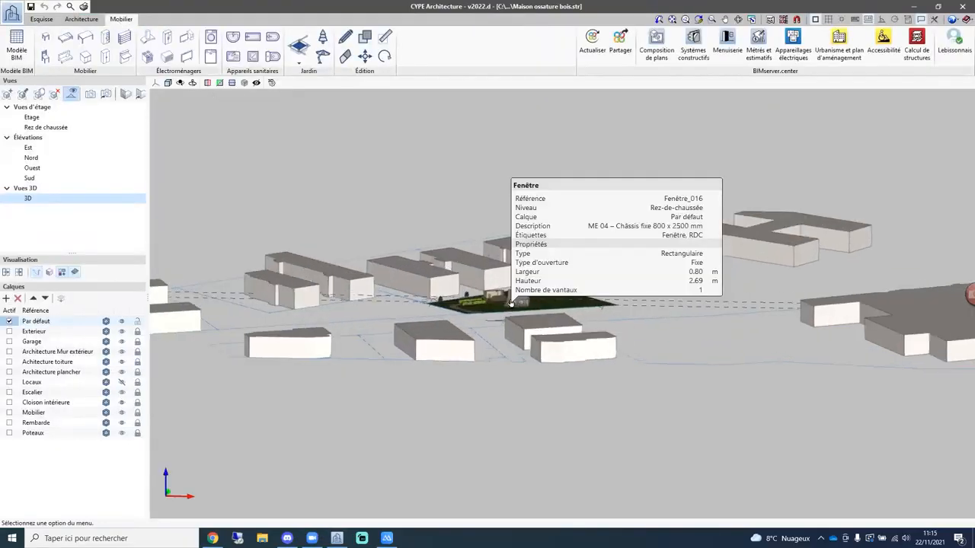
pyautogui.scroll(6, 512, 303)
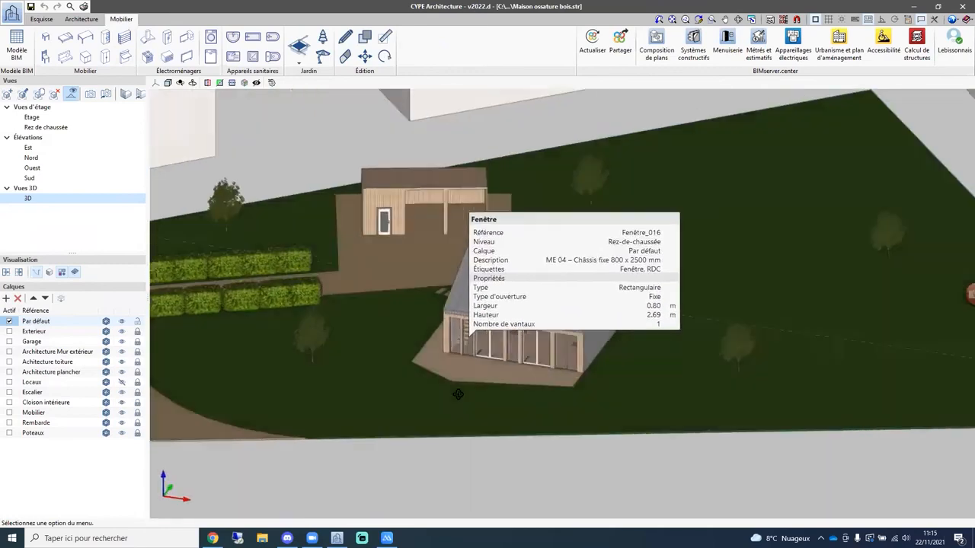
pyautogui.scroll(2, 398, 383)
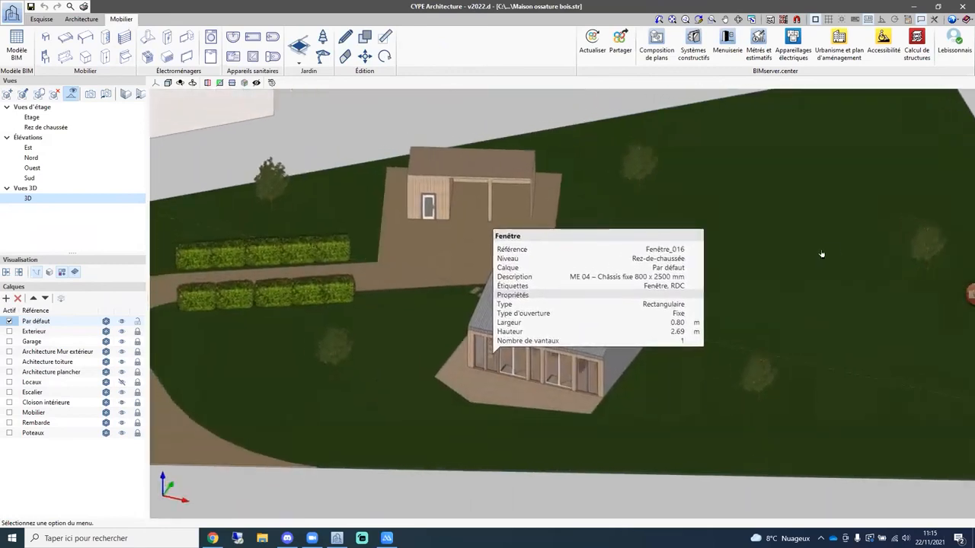
pyautogui.moveTo(822, 254); pyautogui.dragTo(785, 445, button='middle')
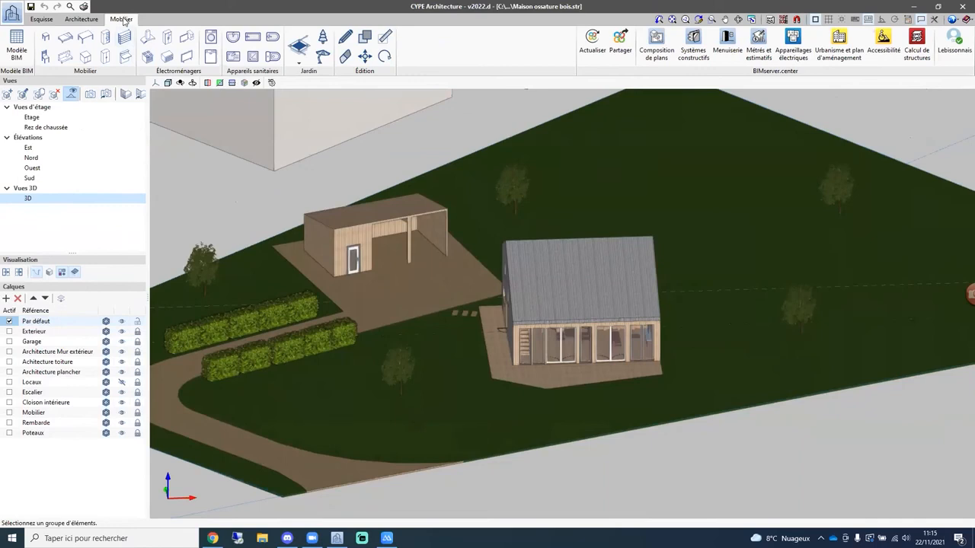
pyautogui.click(233, 83)
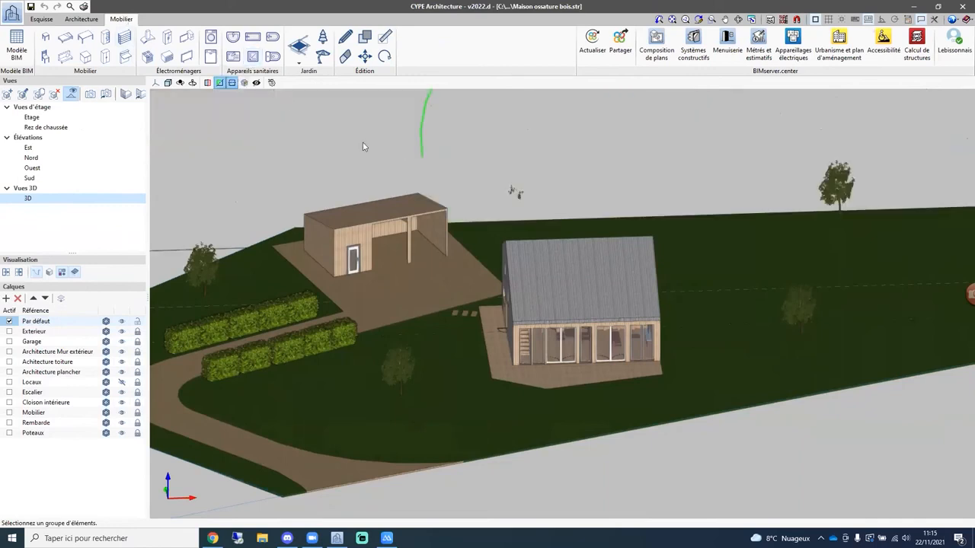
pyautogui.click(231, 83)
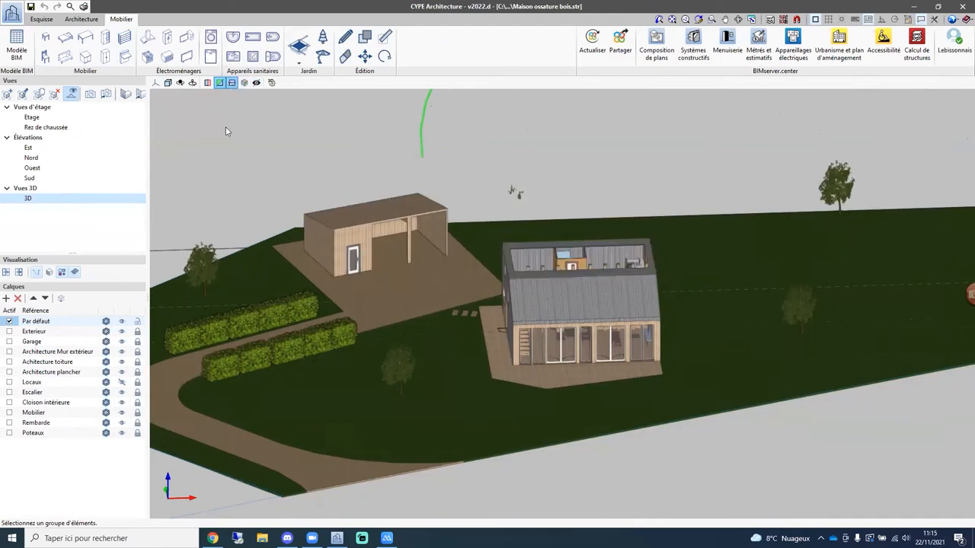
pyautogui.click(255, 82)
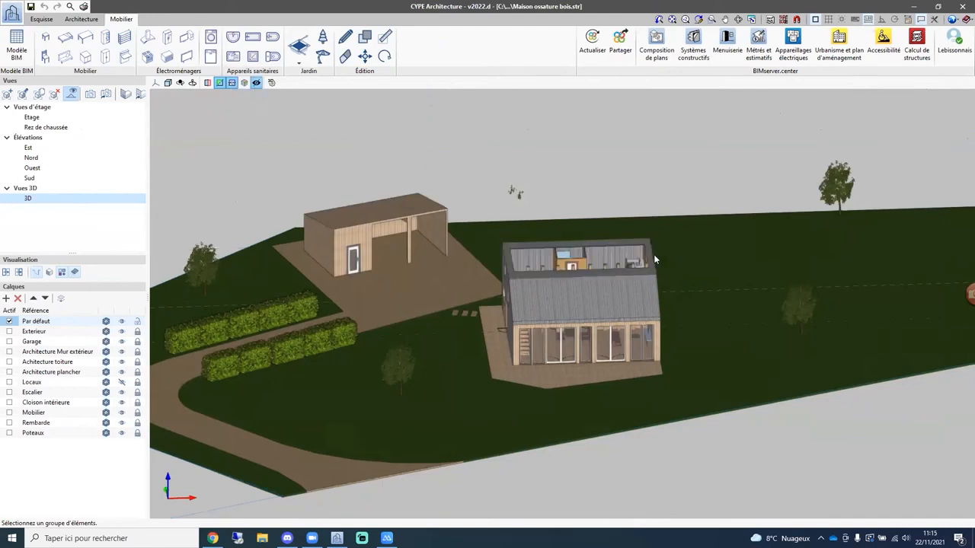
# Hide the Parcelles and Bâtiments of the geographic site in the 3D view.
pyautogui.scroll(-5, 655, 259)
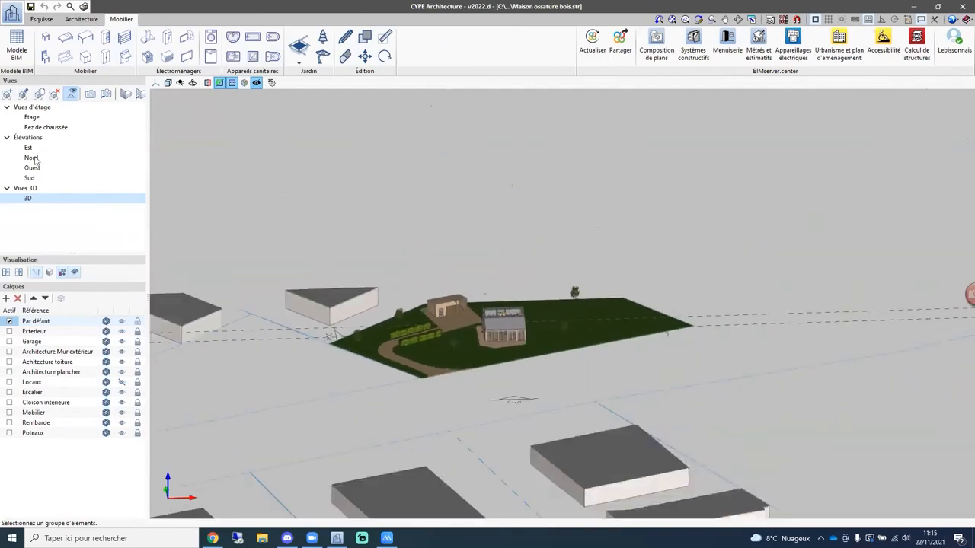
pyautogui.doubleClick(29, 199)
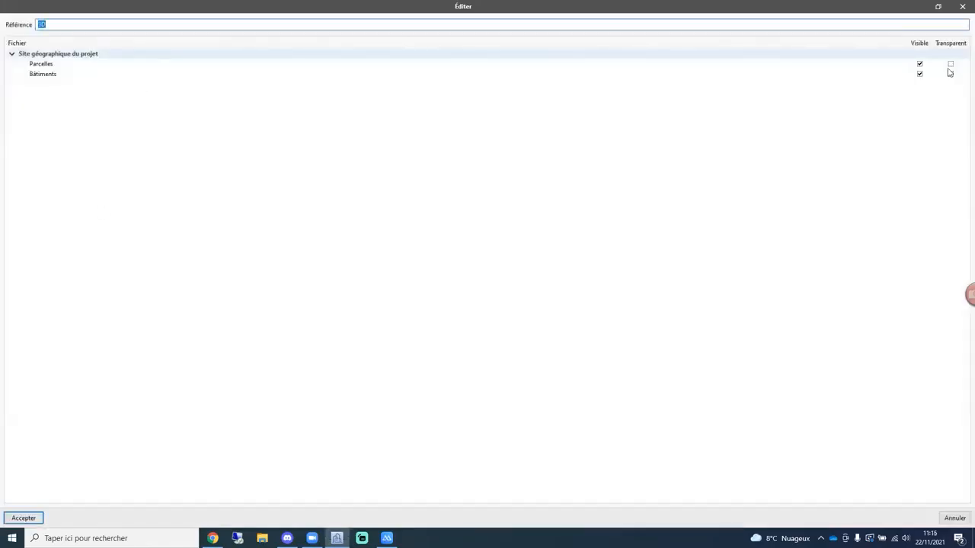
pyautogui.click(920, 64)
pyautogui.click(919, 74)
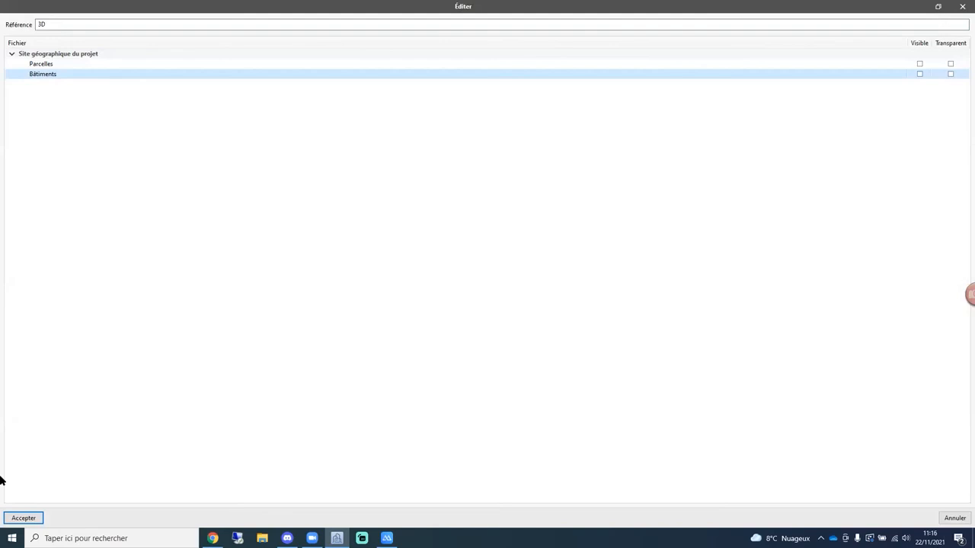
pyautogui.click(23, 518)
# Lower the horizontal section plane to remove the roof and examine the furnished living area.
pyautogui.scroll(5, 508, 334)
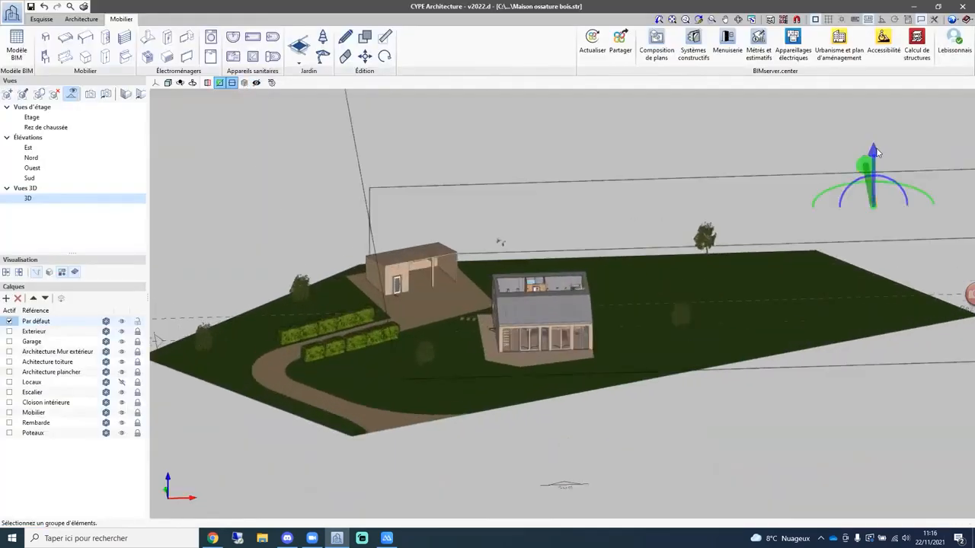
pyautogui.moveTo(872, 158); pyautogui.dragTo(870, 187)
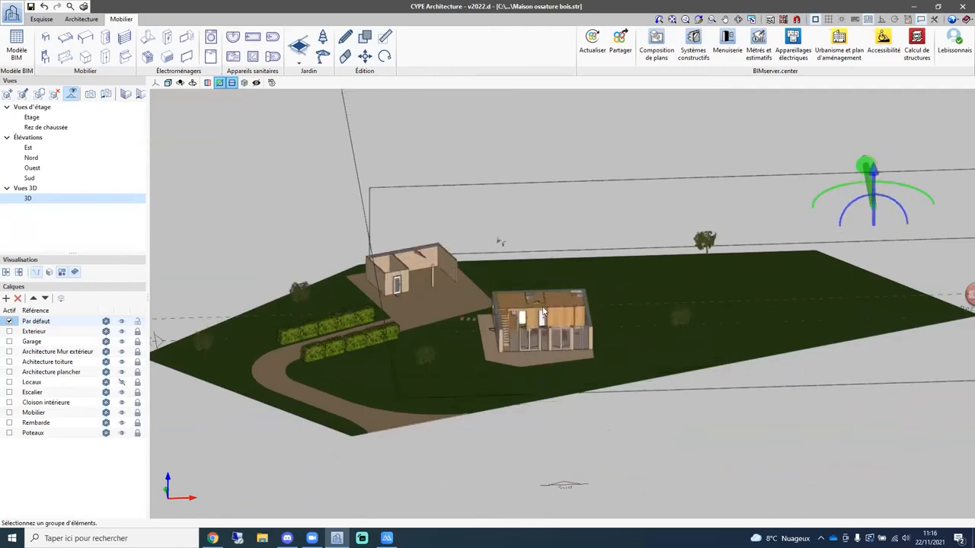
pyautogui.scroll(7, 564, 313)
pyautogui.scroll(3, 587, 365)
pyautogui.keyDown('shift'); pyautogui.moveTo(597, 390); pyautogui.dragTo(664, 207, button='middle'); pyautogui.keyUp('shift')
pyautogui.scroll(5, 640, 331)
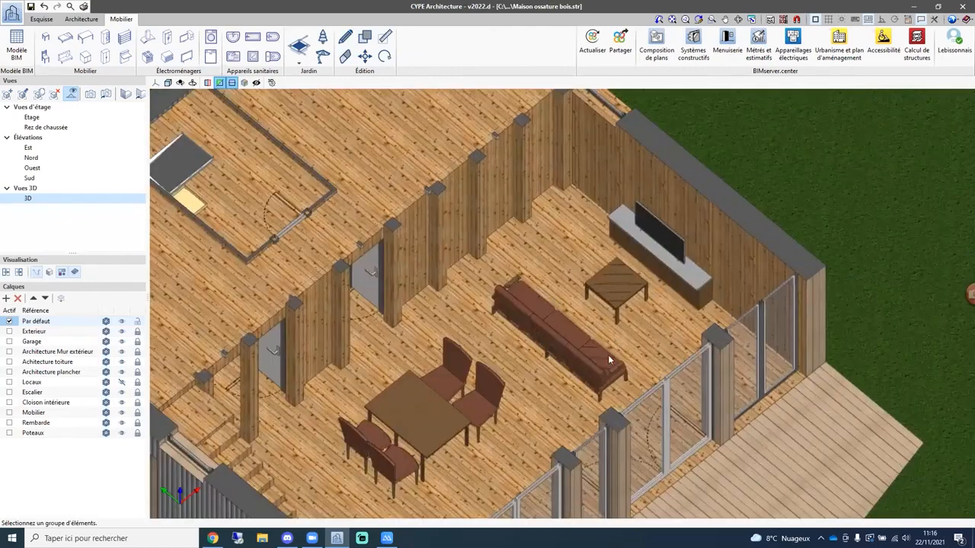
pyautogui.keyDown('shift'); pyautogui.moveTo(512, 341); pyautogui.dragTo(522, 299, button='middle'); pyautogui.keyUp('shift')
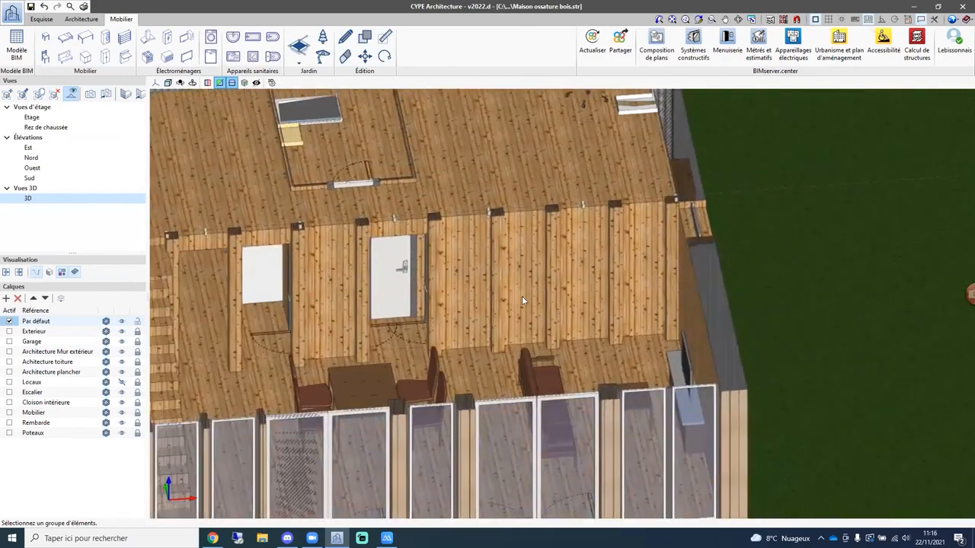
# Lower the section plane further to expose the whole ground floor, and examine its furniture and appliances and the garden hedges.
pyautogui.scroll(-8, 582, 288)
pyautogui.scroll(-2, 860, 259)
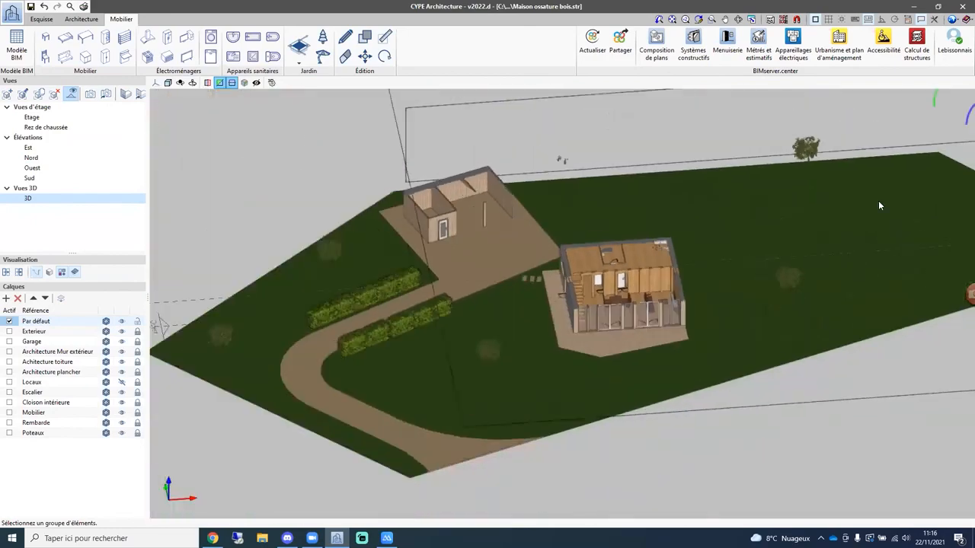
pyautogui.moveTo(879, 206); pyautogui.dragTo(784, 209, button='middle')
pyautogui.click(908, 135)
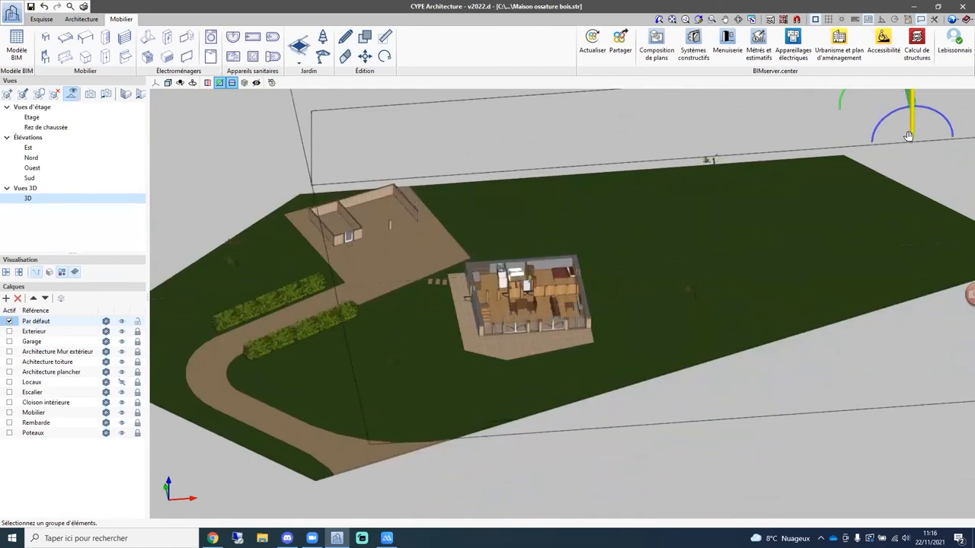
pyautogui.scroll(2, 473, 297)
pyautogui.scroll(5, 473, 297)
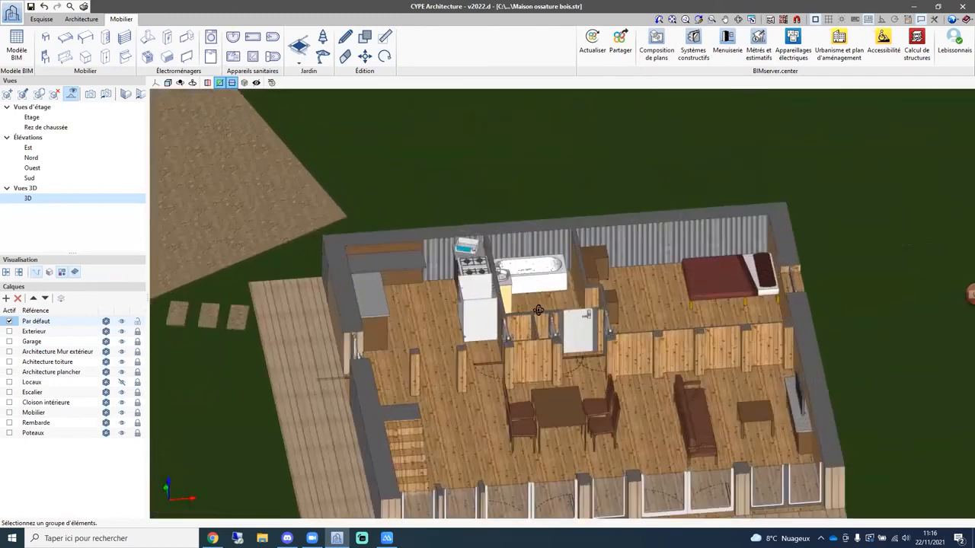
pyautogui.keyDown('shift'); pyautogui.moveTo(471, 302); pyautogui.dragTo(461, 327, button='middle'); pyautogui.keyUp('shift')
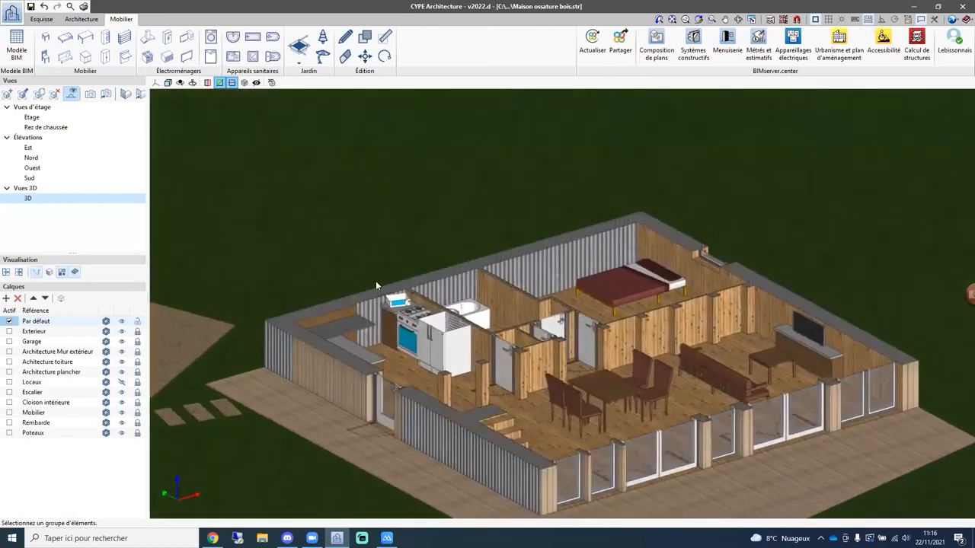
pyautogui.scroll(6, 443, 256)
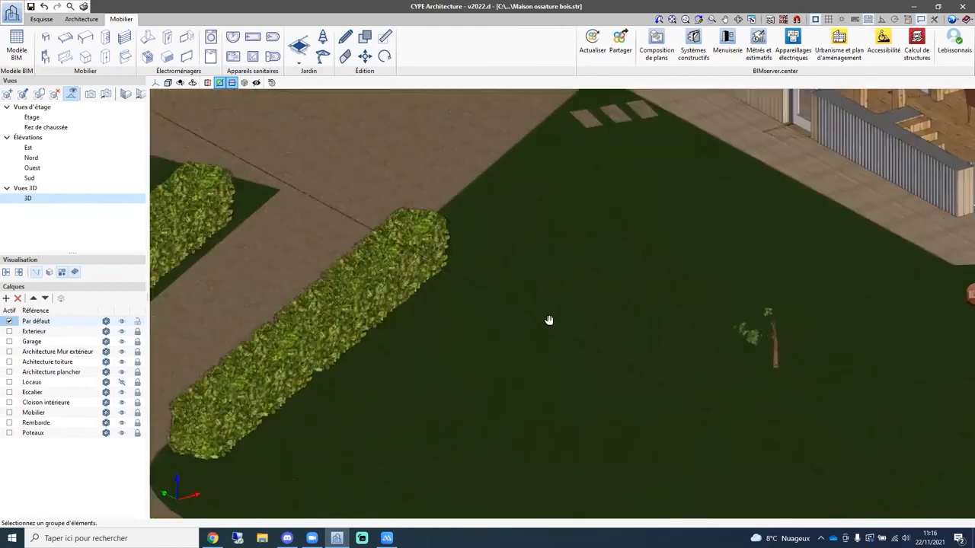
pyautogui.scroll(5, 331, 340)
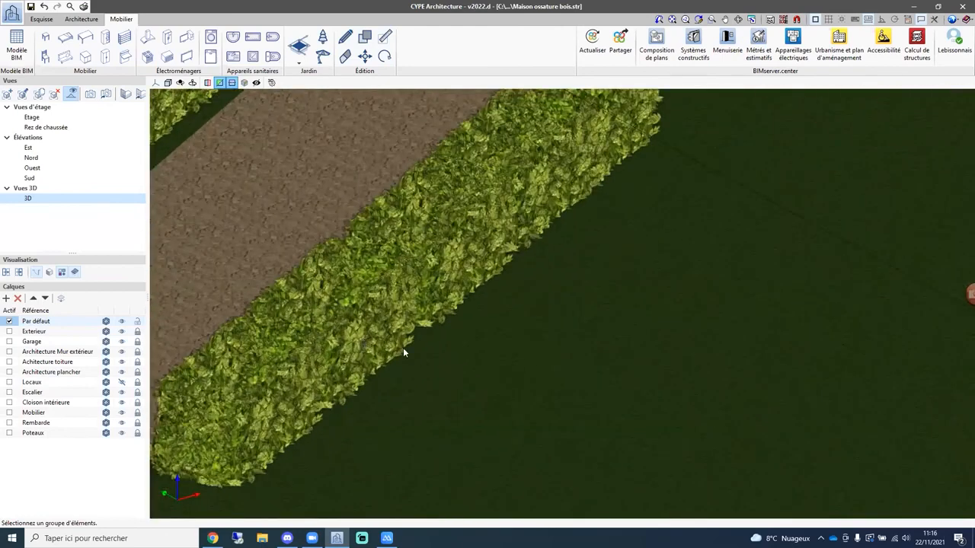
# Bring up the architecture tools and look over the Connexions commands, including Ascenseur.
pyautogui.scroll(-5, 456, 334)
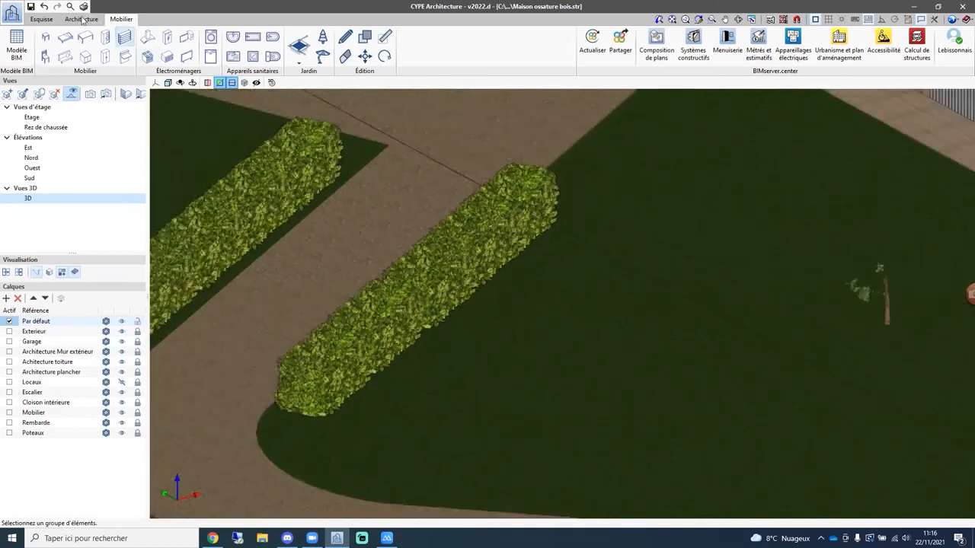
pyautogui.click(82, 19)
pyautogui.click(230, 62)
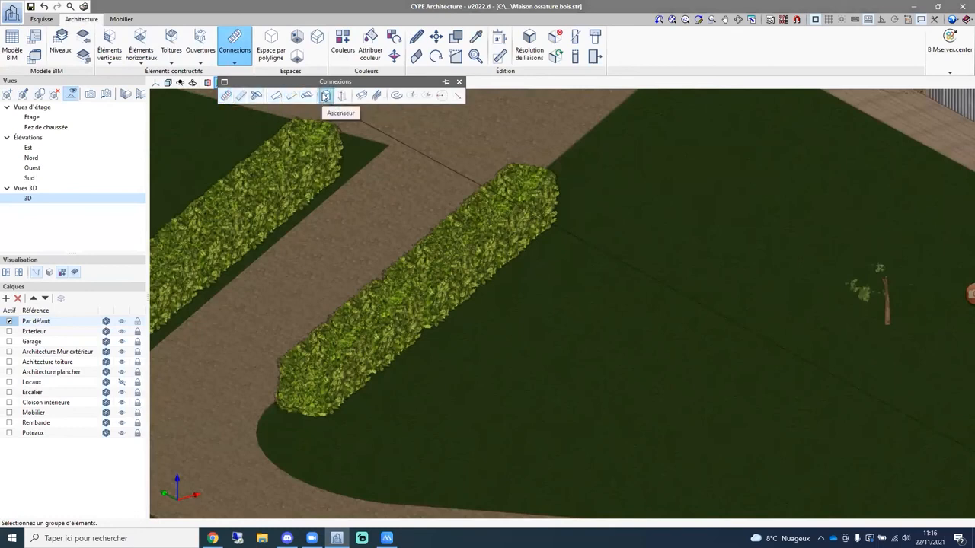
pyautogui.click(459, 81)
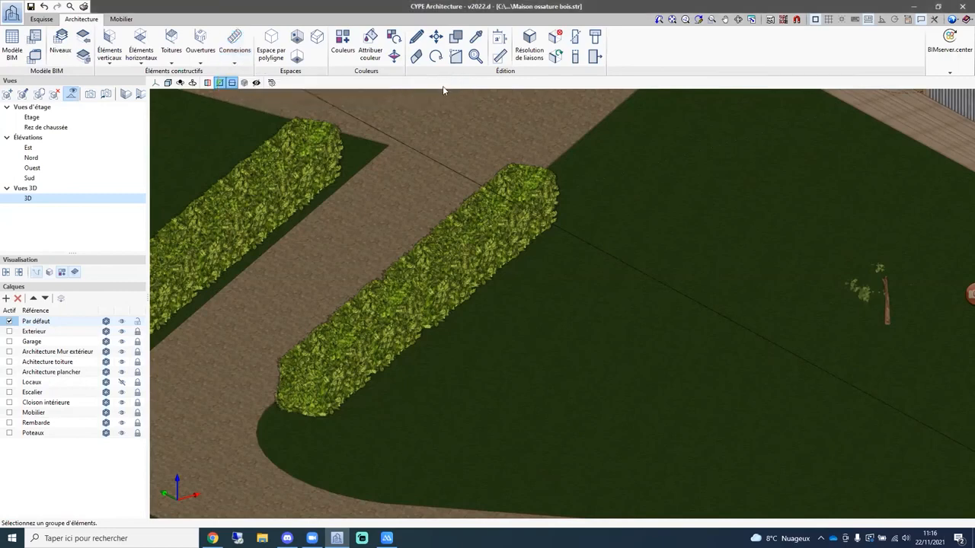
# Turn off the horizontal section to restore the complete house and outbuilding in the 3D view.
pyautogui.scroll(-6, 725, 233)
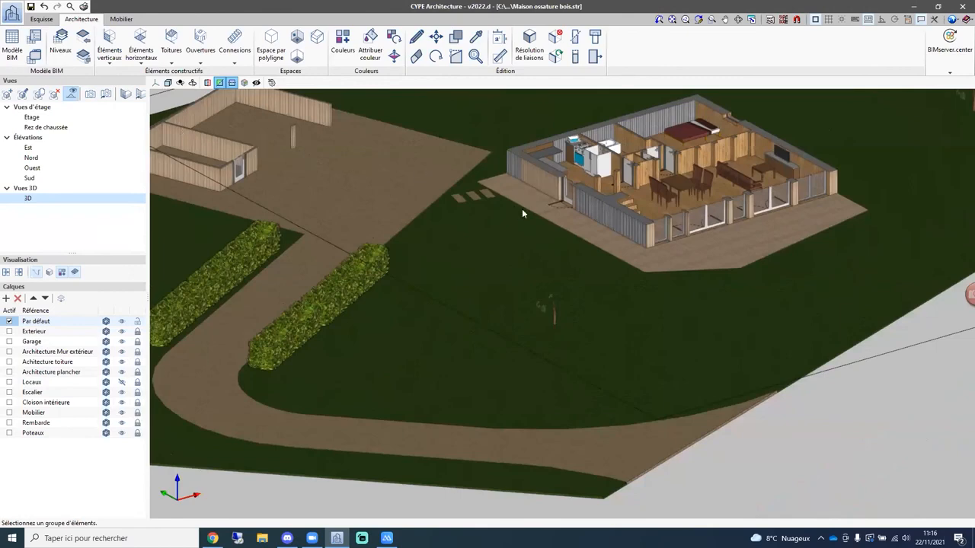
pyautogui.moveTo(652, 283); pyautogui.dragTo(527, 388, button='middle')
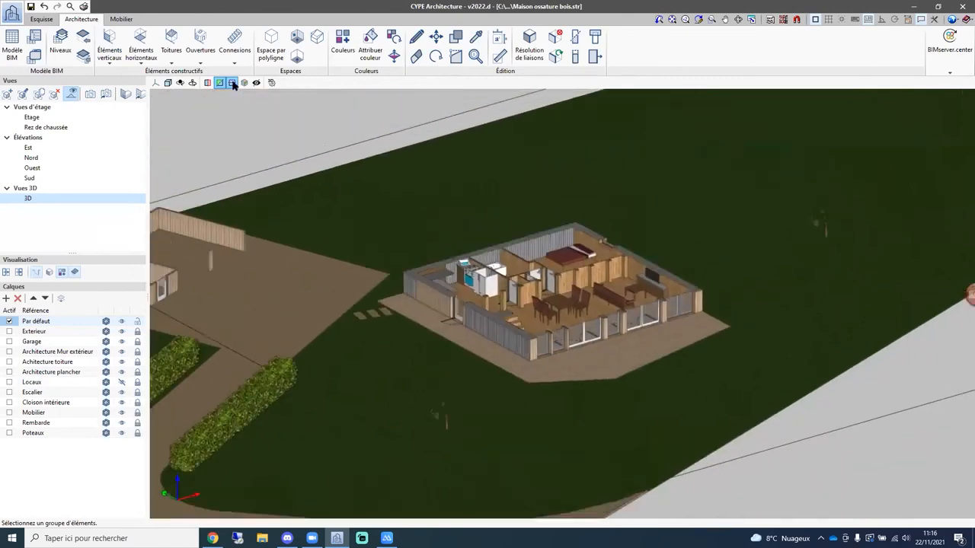
pyautogui.click(220, 85)
pyautogui.scroll(-2, 463, 217)
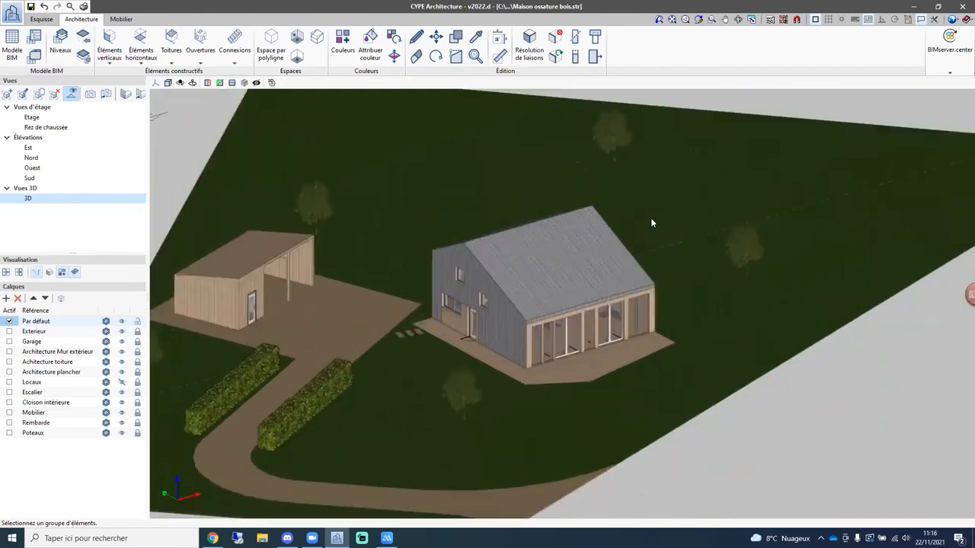
# Look over the BIMserver.center applications linked to the model and close CYPE Architecture.
pyautogui.click(952, 67)
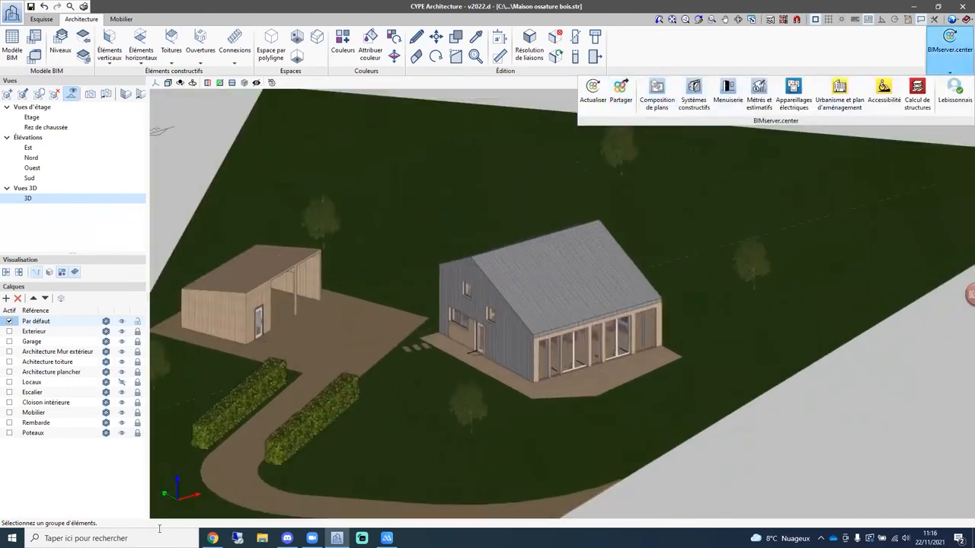
pyautogui.click(150, 537)
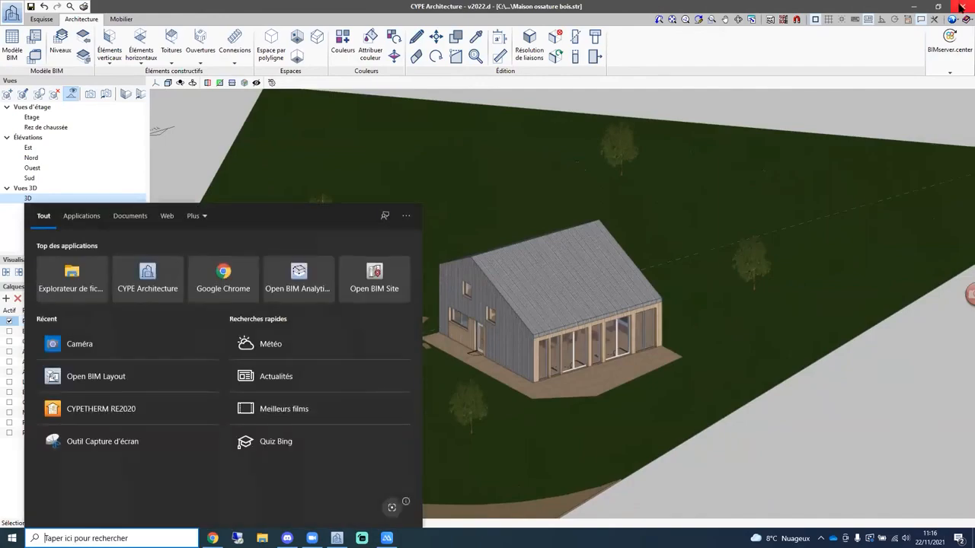
pyautogui.click(963, 5)
pyautogui.click(489, 293)
# Search Windows for Open BIM Layout and launch it.
pyautogui.click(115, 538)
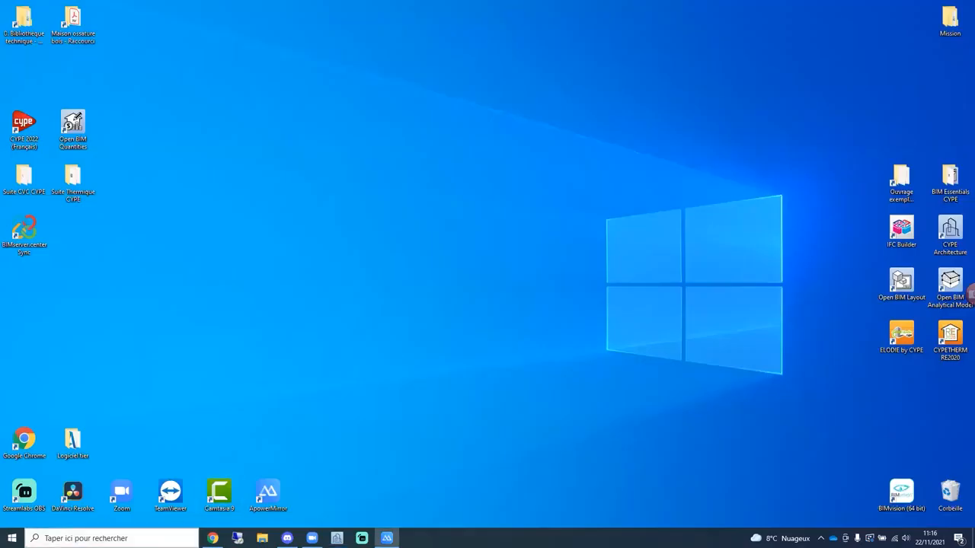
pyautogui.write('open ')
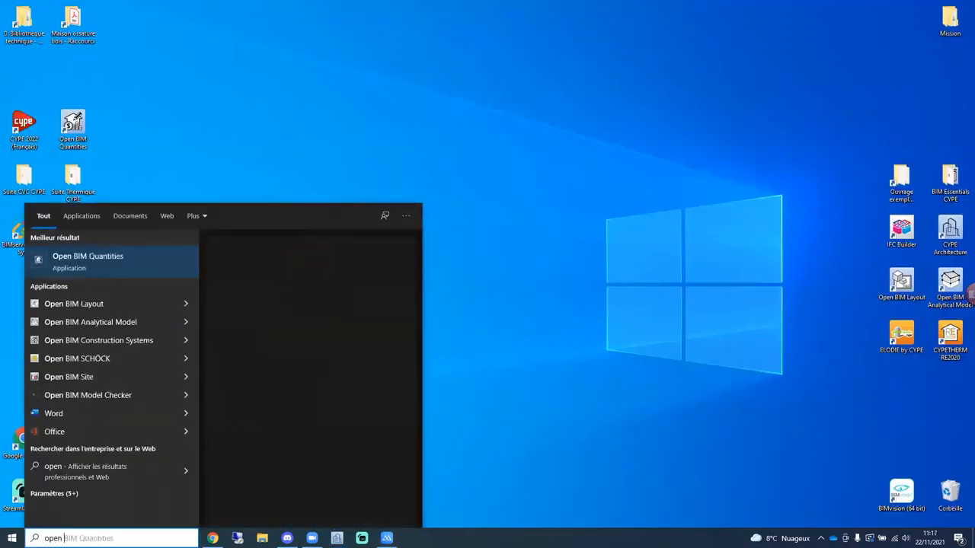
pyautogui.write('lay')
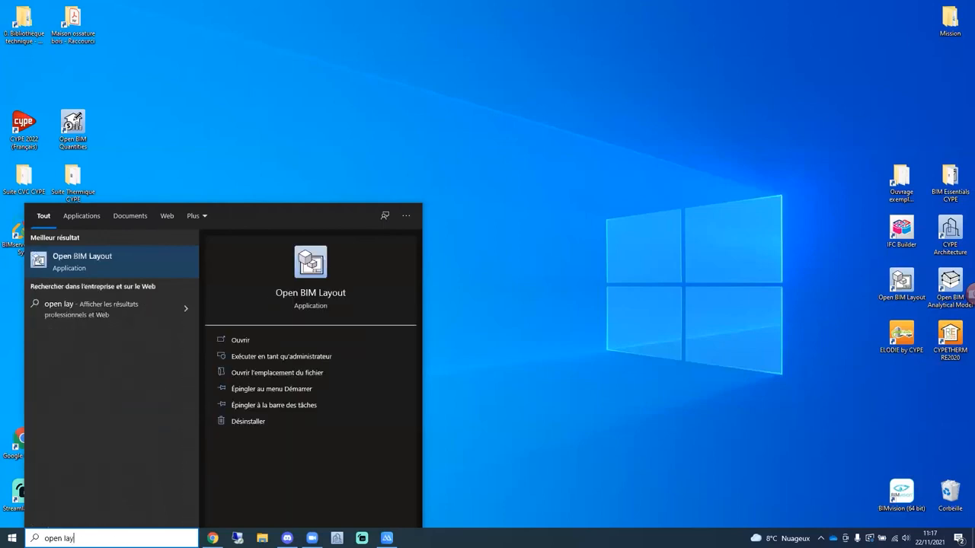
pyautogui.press('Return')
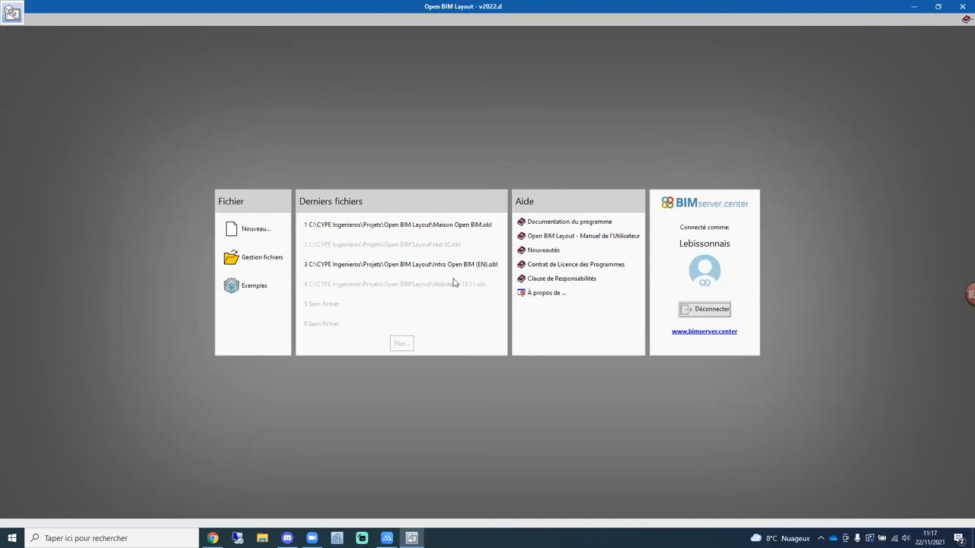
# Start a new Open BIM Layout job with the file name Webinaire 22.11.
pyautogui.click(256, 230)
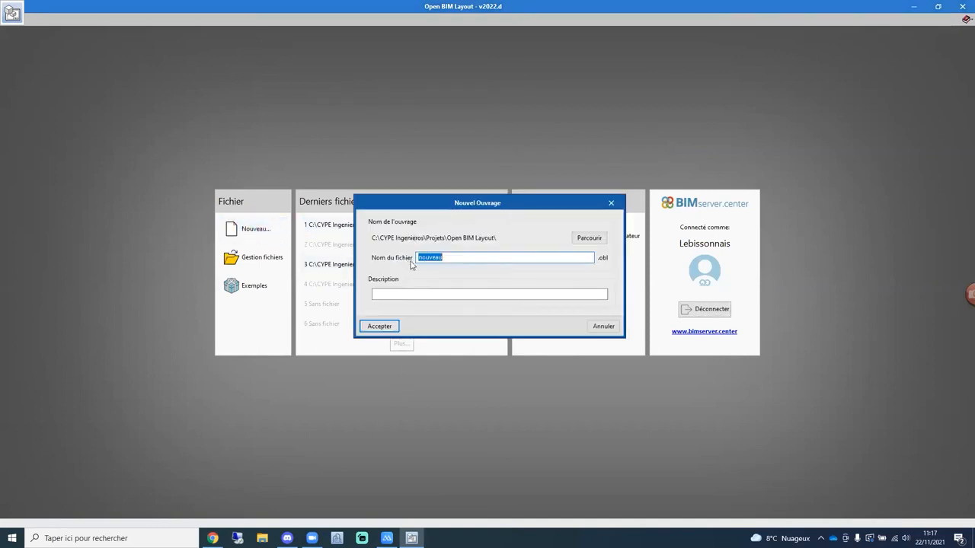
pyautogui.write('Webinaire 22.11')
pyautogui.click(375, 324)
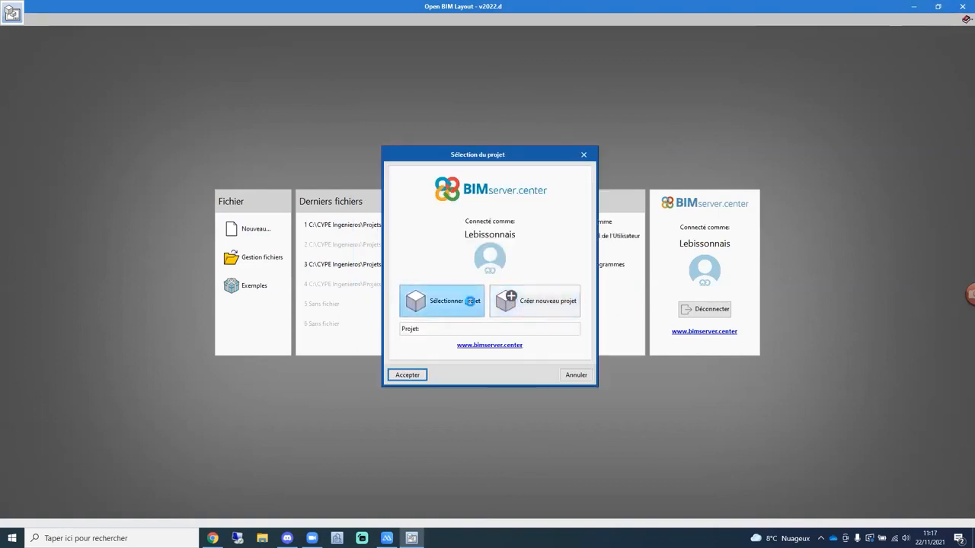
pyautogui.click(466, 302)
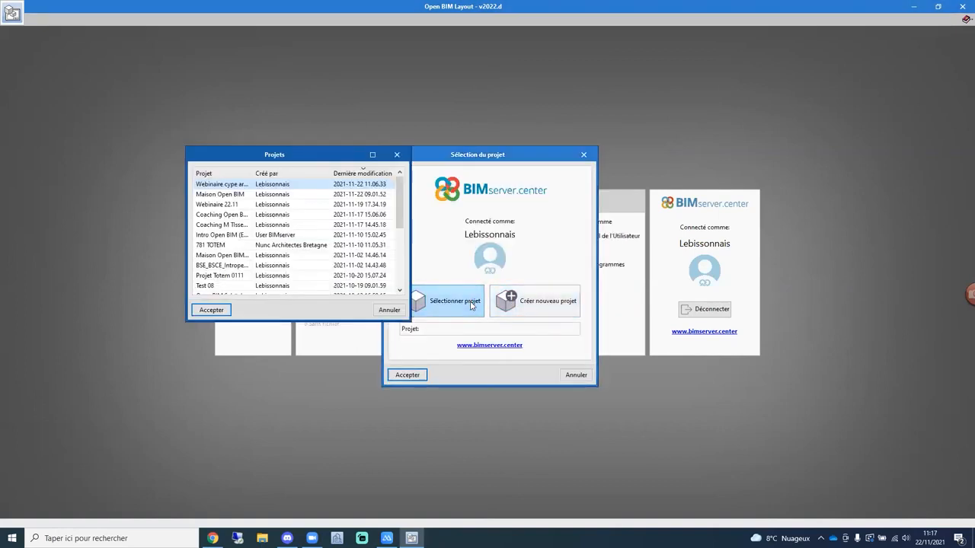
pyautogui.click(228, 196)
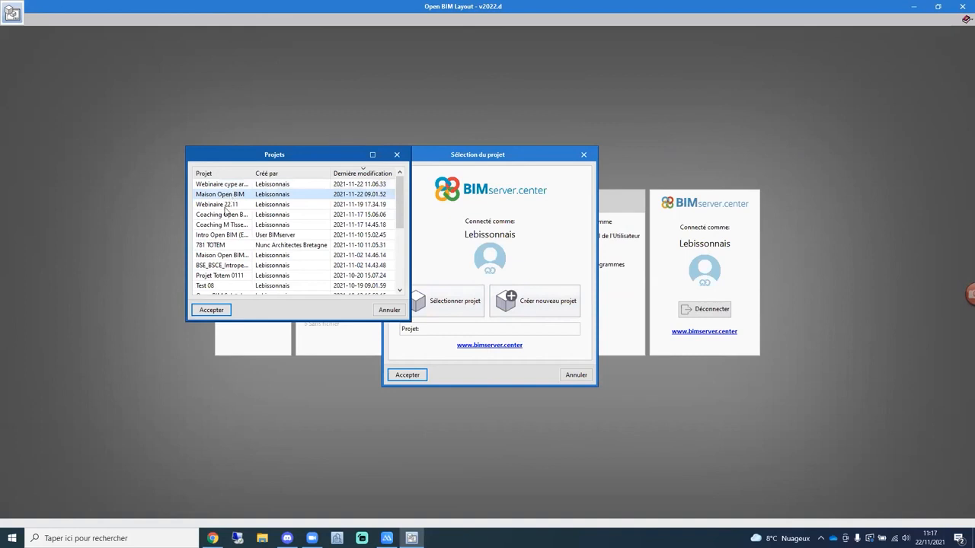
pyautogui.doubleClick(254, 174)
pyautogui.click(272, 184)
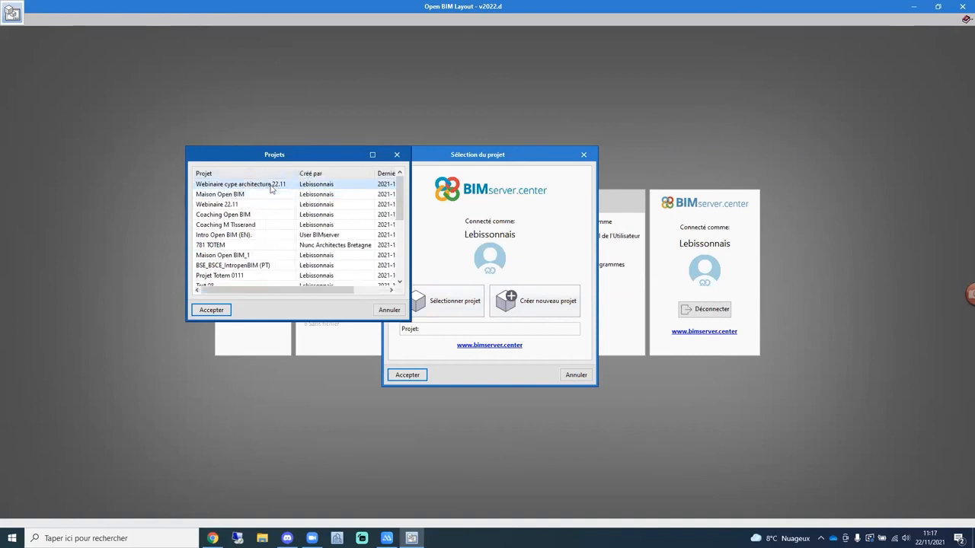
pyautogui.click(213, 311)
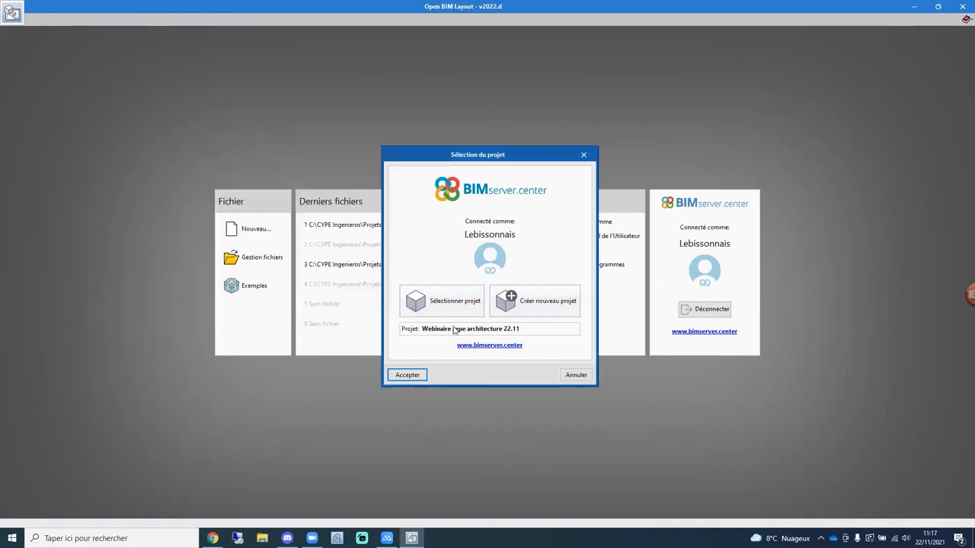
pyautogui.click(410, 376)
pyautogui.click(586, 348)
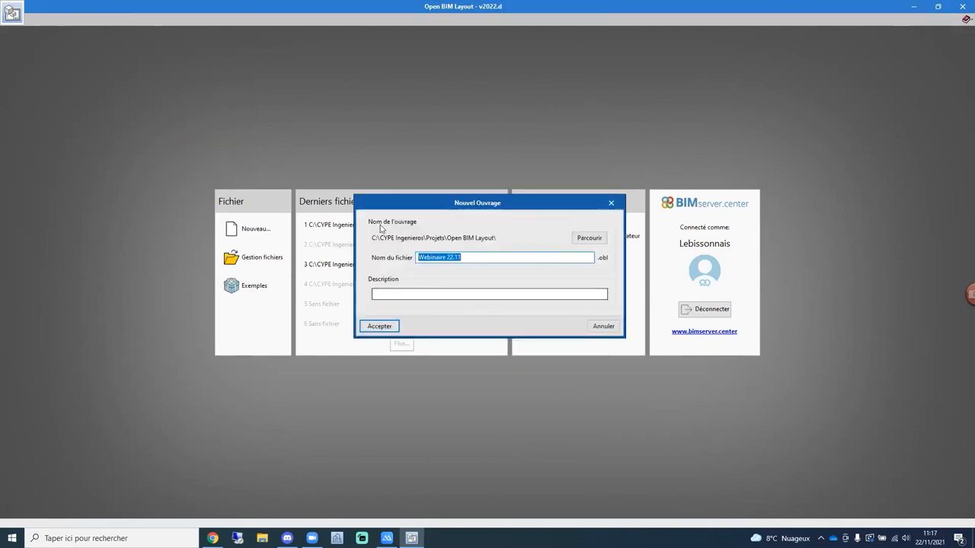
# Link the new job to the BIMserver.center project Webinaire 22.11 and import its CYPE Architecture model, Maison Open BIM.
pyautogui.click(380, 328)
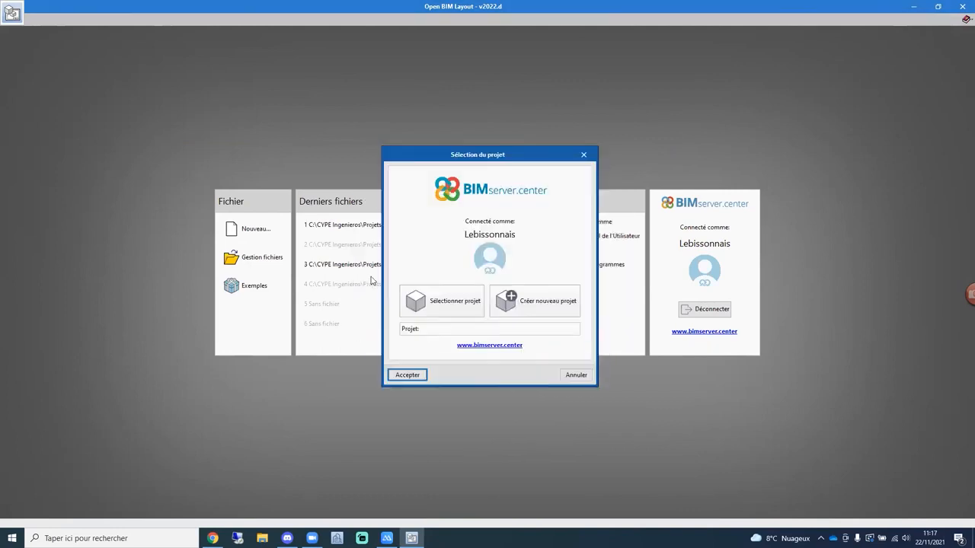
pyautogui.click(428, 301)
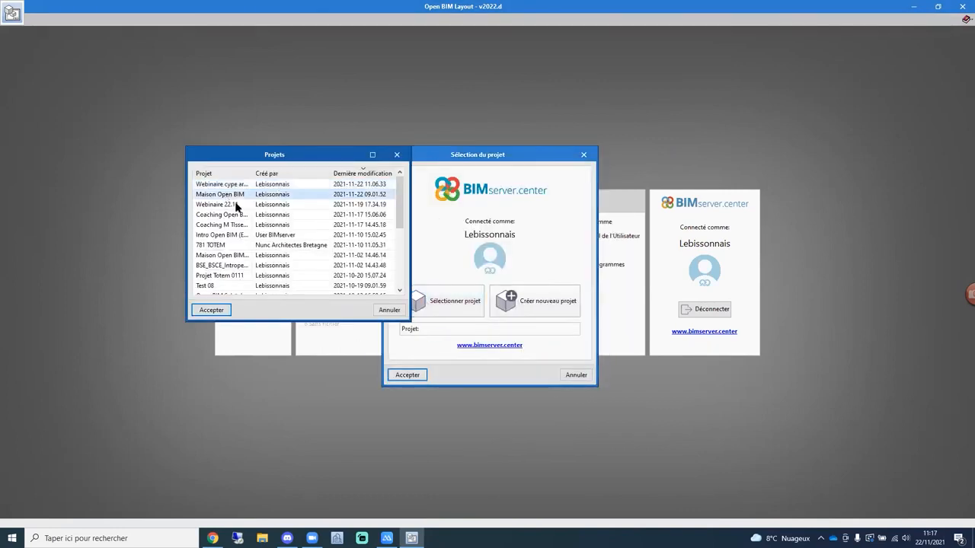
pyautogui.click(236, 206)
pyautogui.click(218, 310)
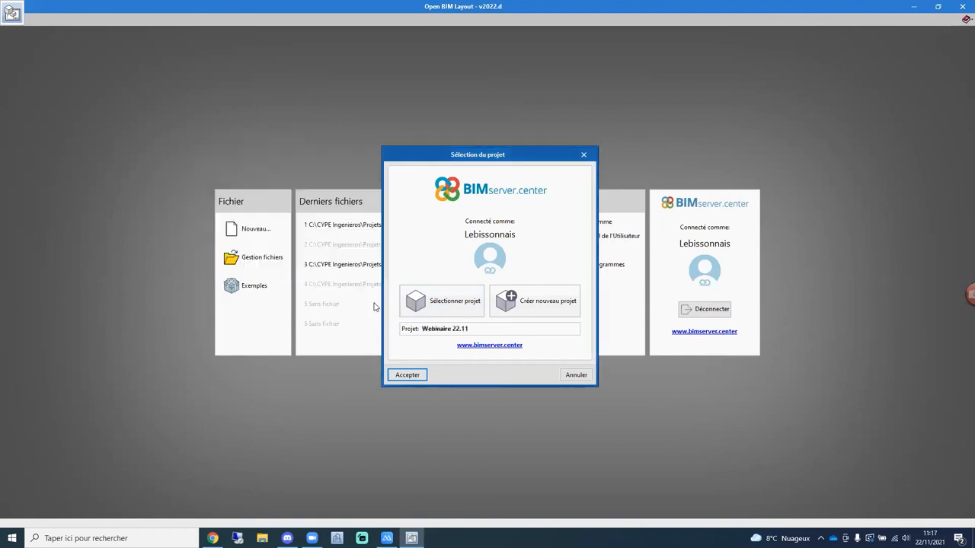
pyautogui.click(406, 376)
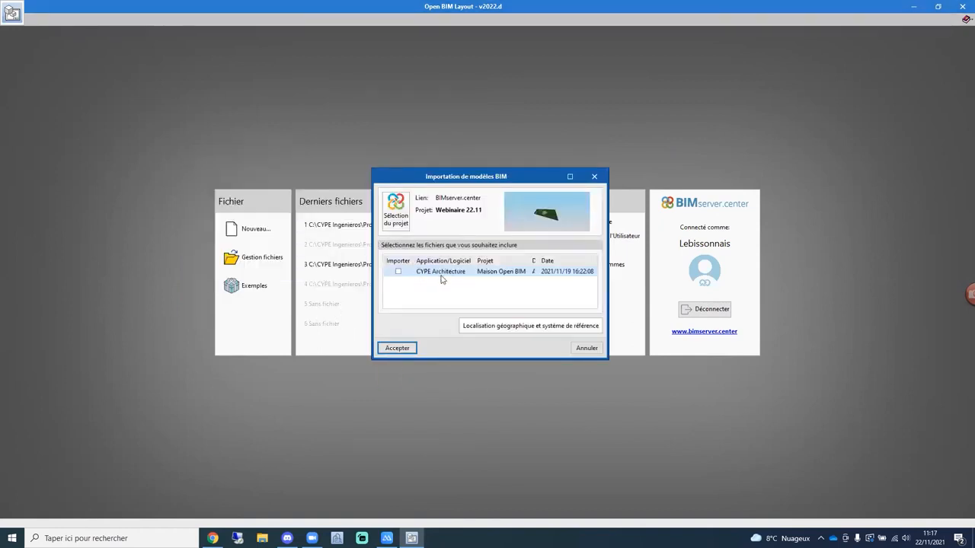
pyautogui.click(398, 272)
pyautogui.click(396, 348)
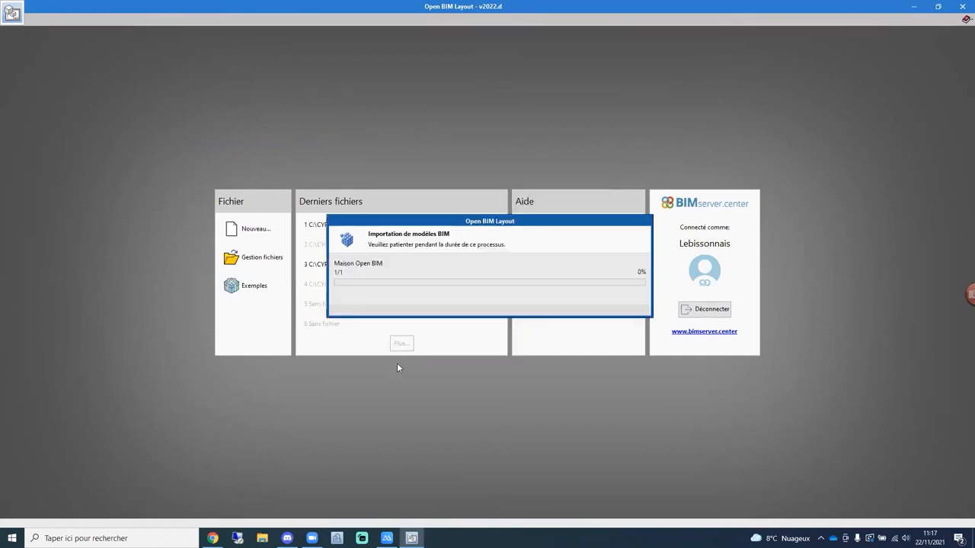
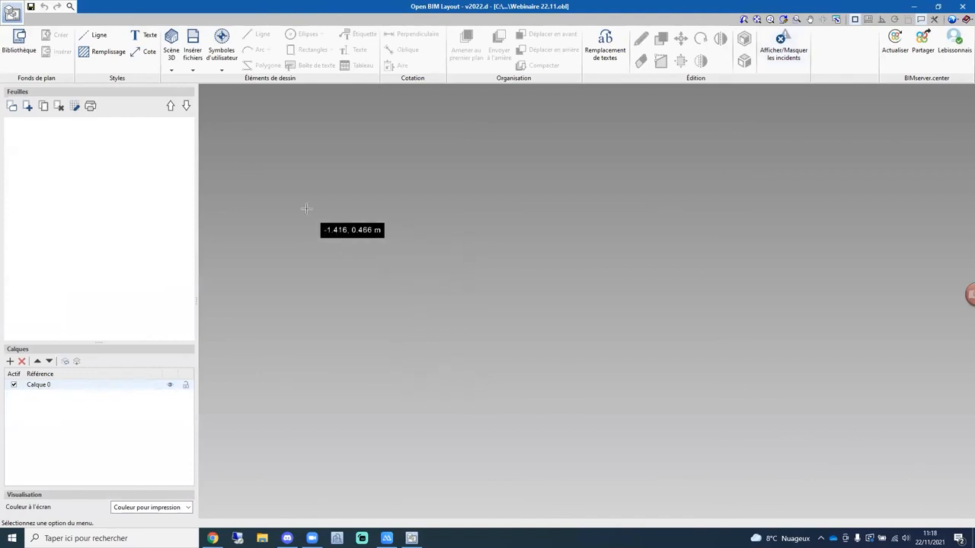
# Open the 3D scene library and rename the scene as Architecture.
pyautogui.click(173, 68)
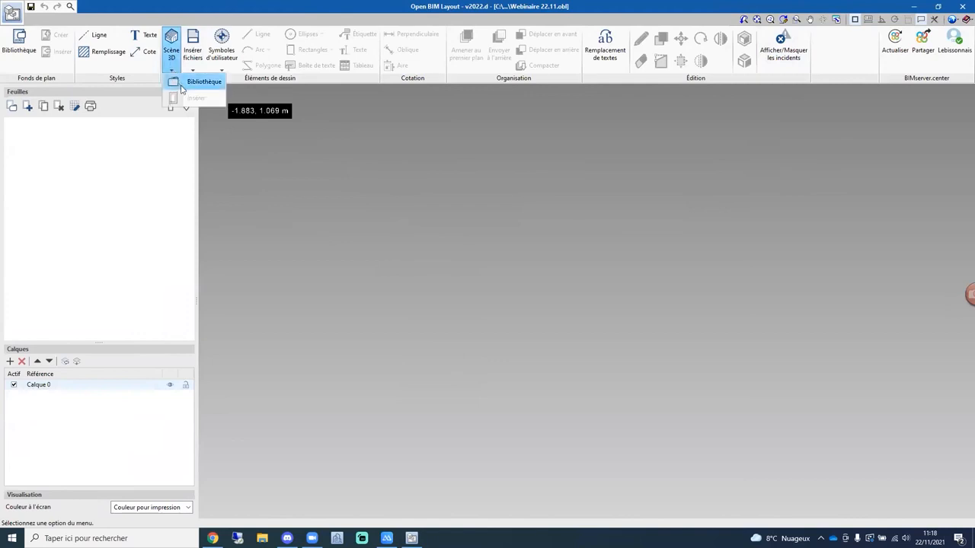
pyautogui.click(182, 86)
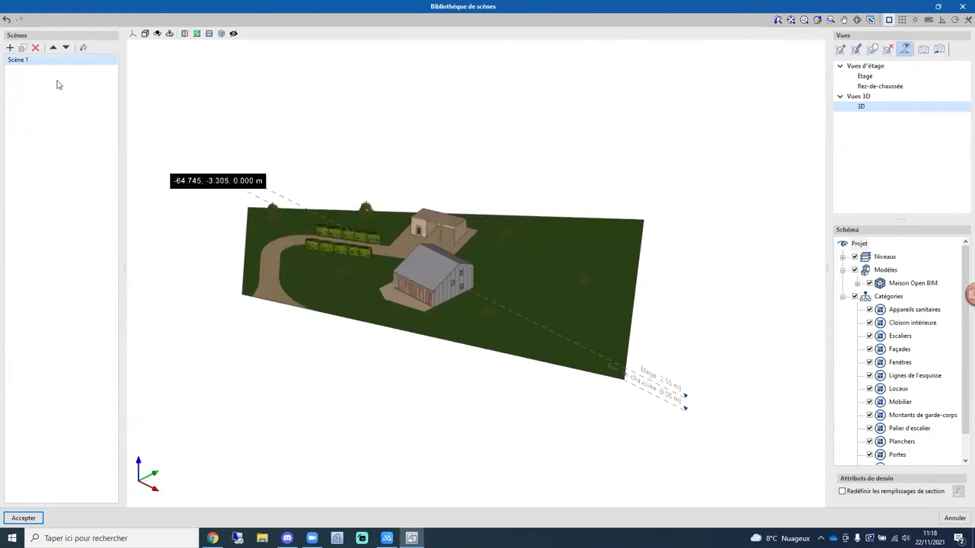
pyautogui.click(29, 63)
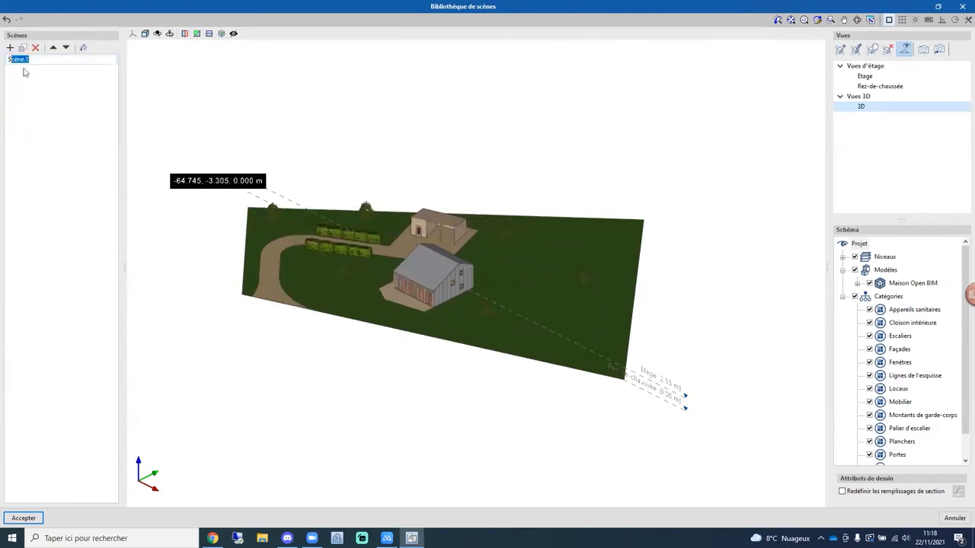
pyautogui.write('Architecture')
pyautogui.press('Return')
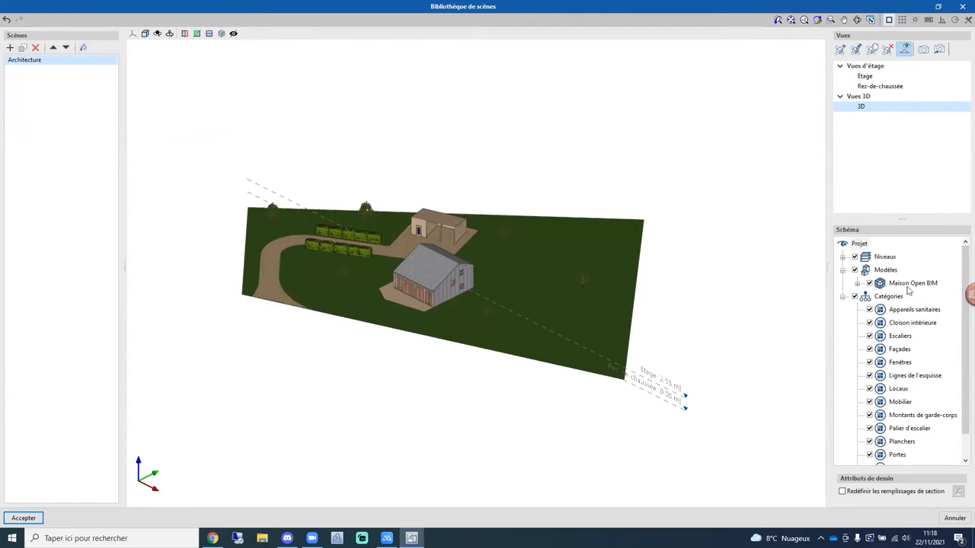
# Hide the Locaux category in the Architecture scene, and try switching the Mobilier category off and back on.
pyautogui.scroll(5, 371, 317)
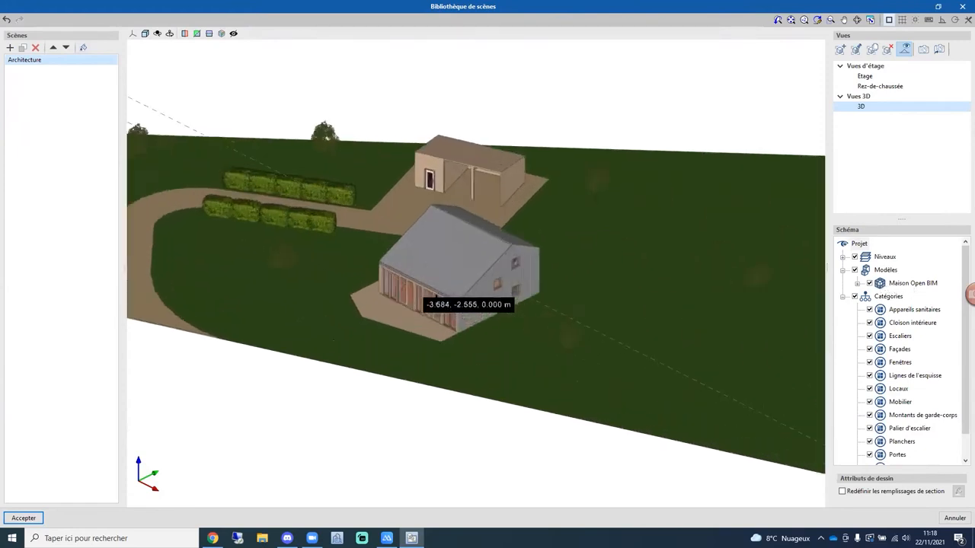
pyautogui.moveTo(371, 317); pyautogui.dragTo(480, 313, button='middle')
pyautogui.scroll(2, 480, 313)
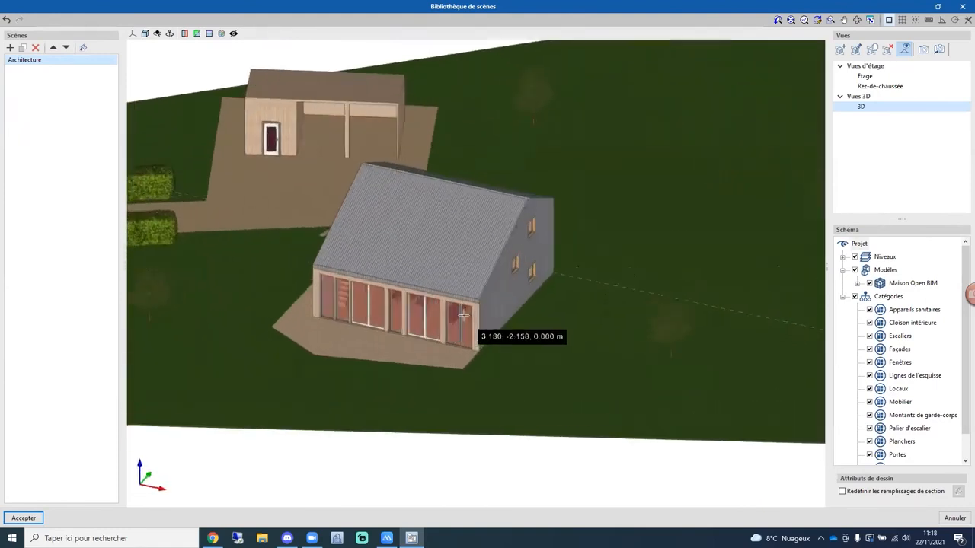
pyautogui.scroll(-1, 901, 346)
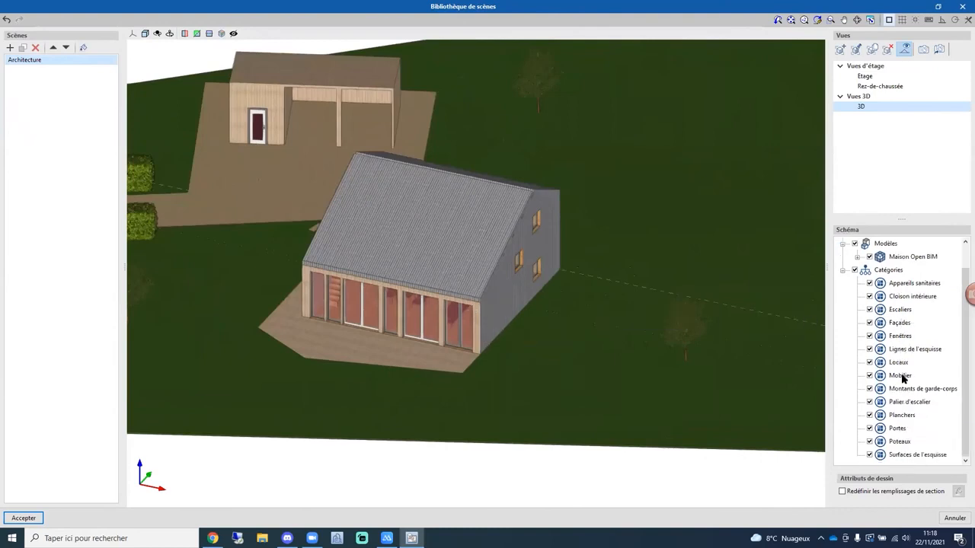
pyautogui.click(870, 363)
pyautogui.moveTo(579, 344)
pyautogui.mouseDown(button='middle')
pyautogui.moveTo(567, 339)
pyautogui.moveTo(577, 332)
pyautogui.mouseUp(button='middle')
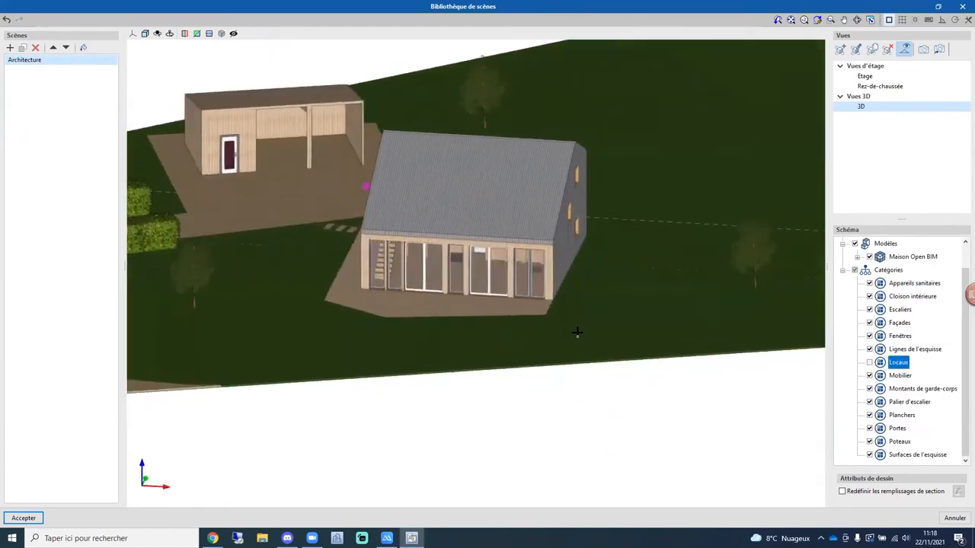
pyautogui.click(870, 375)
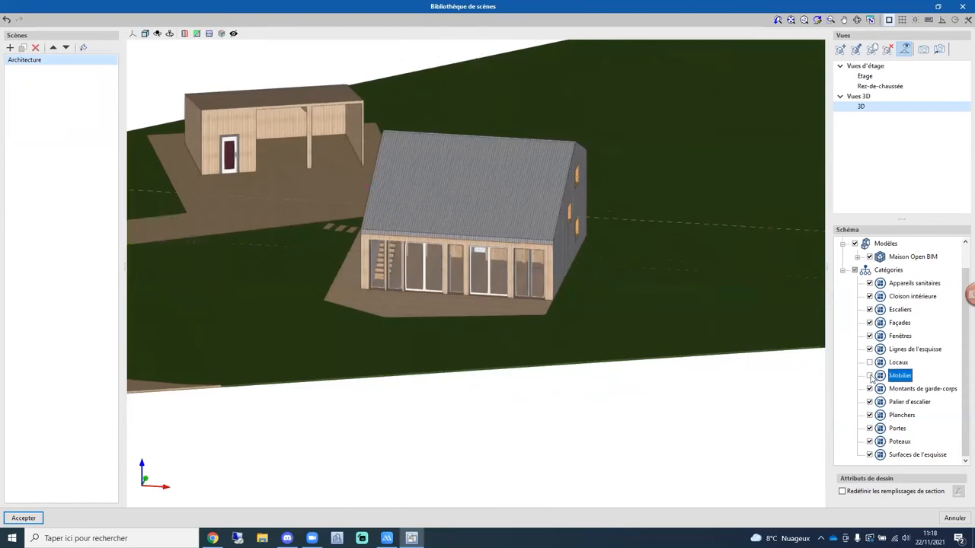
pyautogui.click(870, 376)
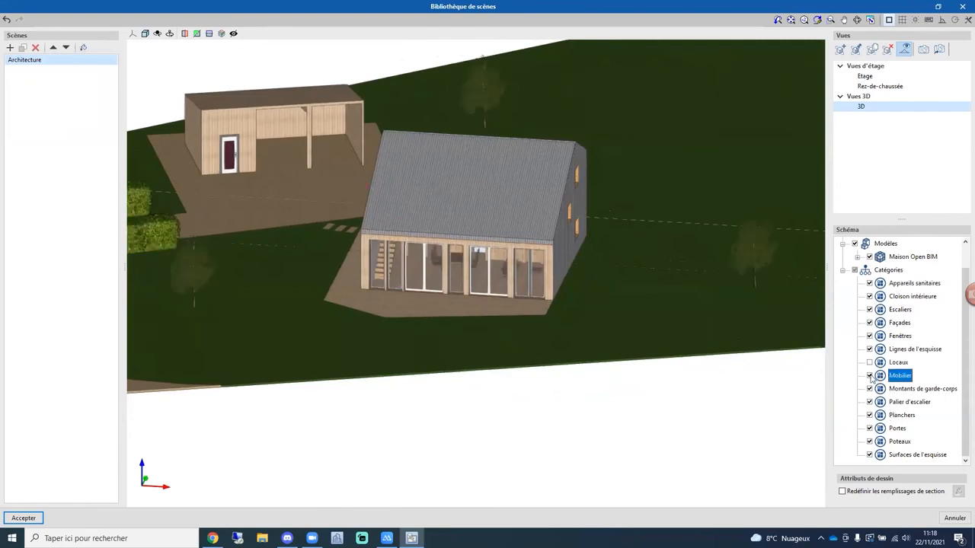
# Accept the scene library settings and begin a new sheet with the reference RDC.
pyautogui.click(24, 518)
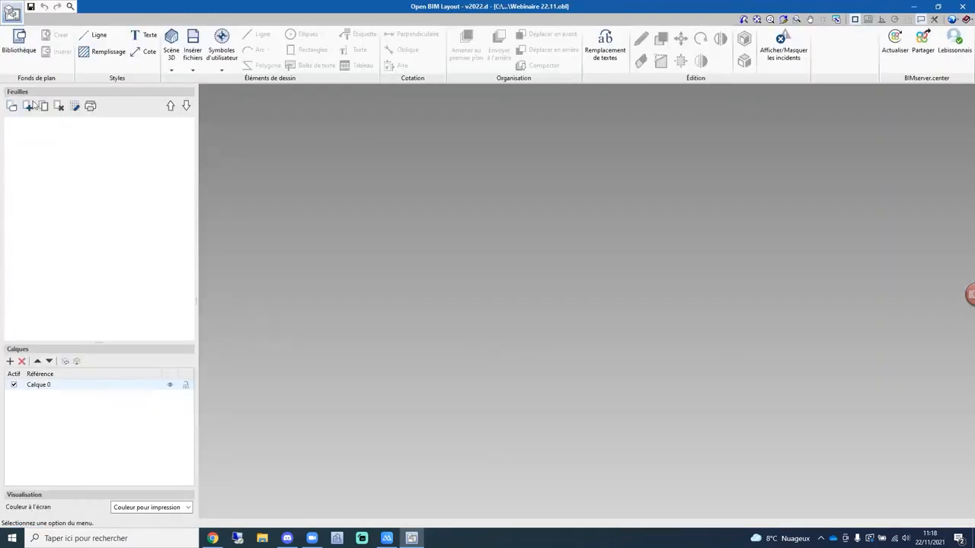
pyautogui.click(27, 106)
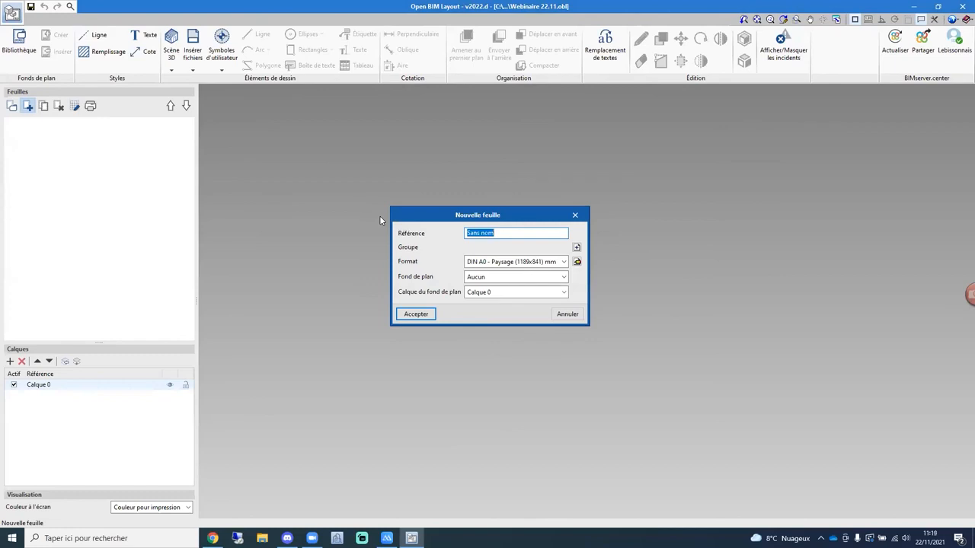
pyautogui.write('RDC')
# Create three sheet groups named Plan de niveau, Plan de facade and Vue isométrique.
pyautogui.click(576, 248)
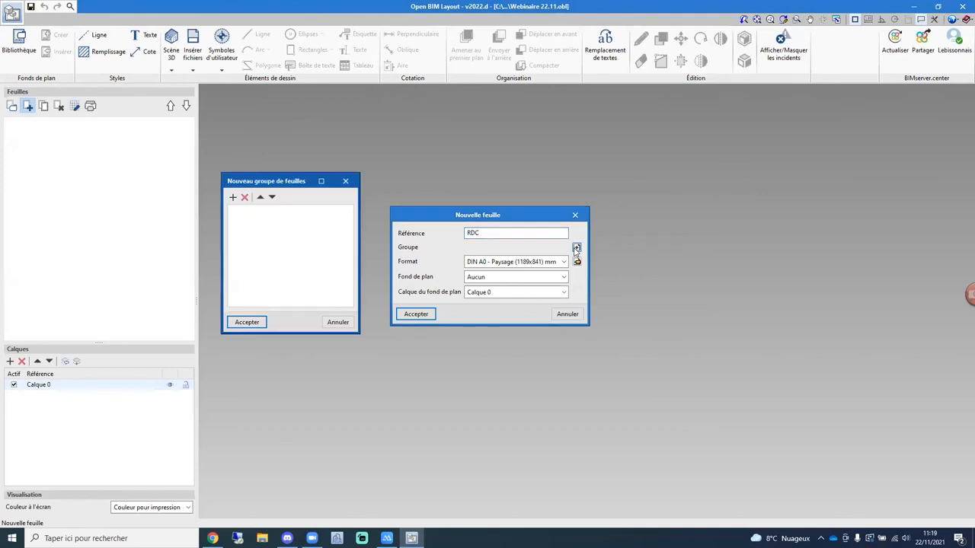
pyautogui.click(233, 198)
pyautogui.click(266, 213)
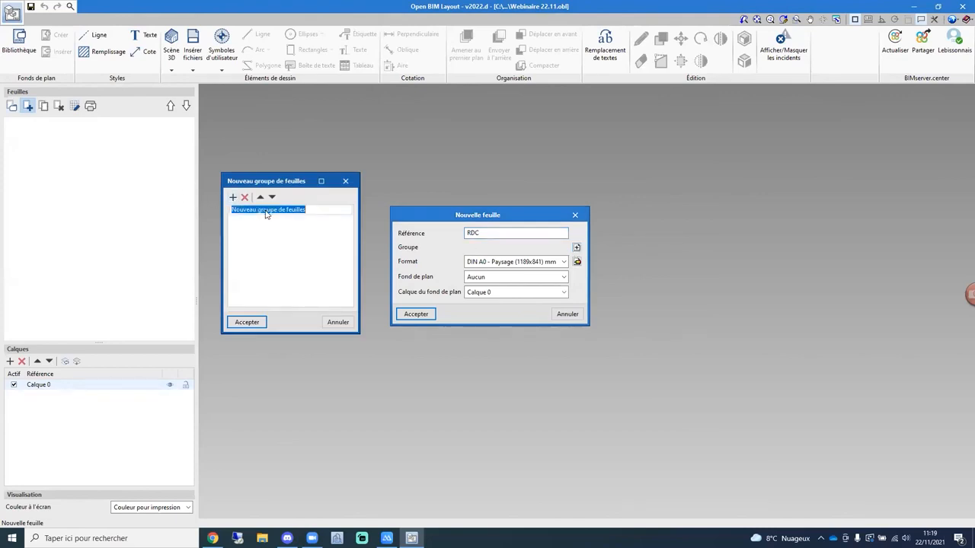
pyautogui.write('Plan de niveau')
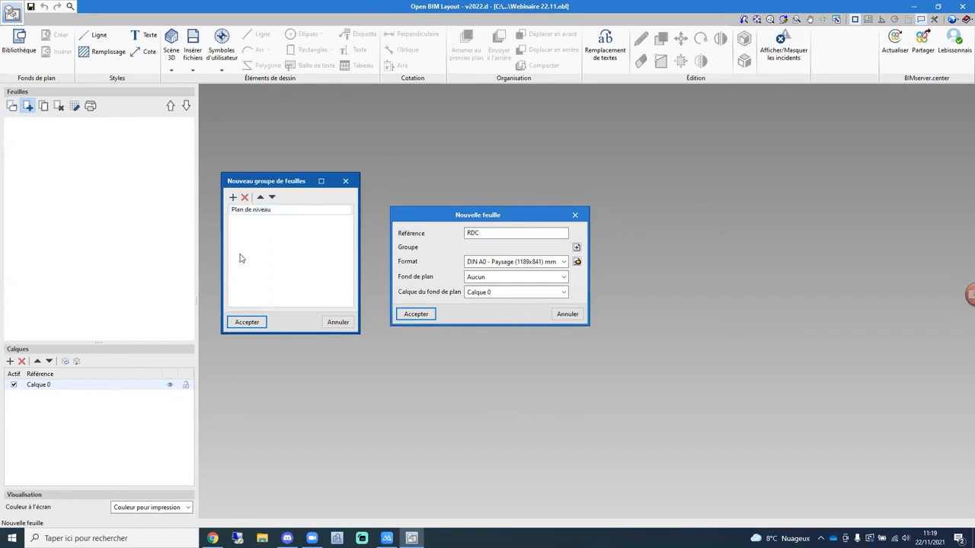
pyautogui.click(233, 198)
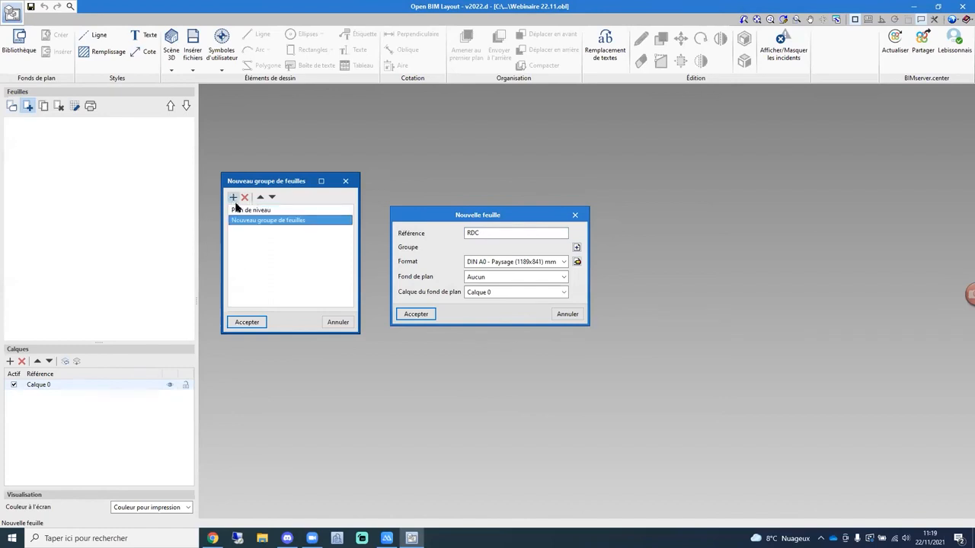
pyautogui.click(259, 220)
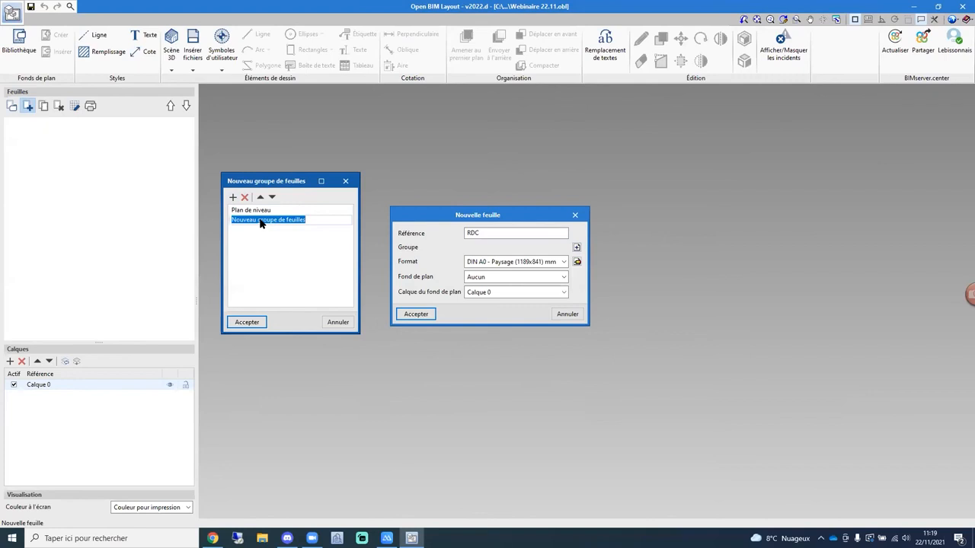
pyautogui.write('Plan de facade')
pyautogui.click(233, 197)
pyautogui.click(270, 230)
pyautogui.write('Vue isométrique')
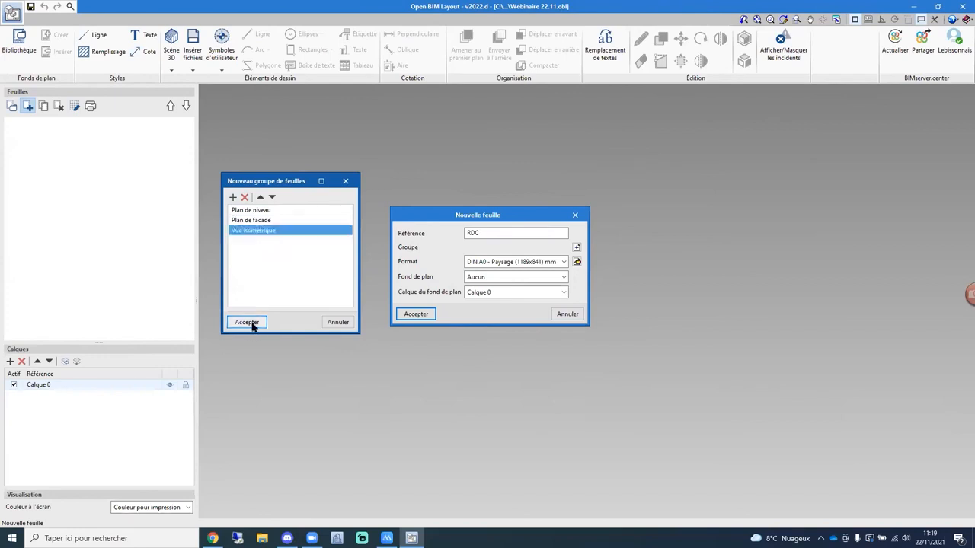
pyautogui.click(247, 323)
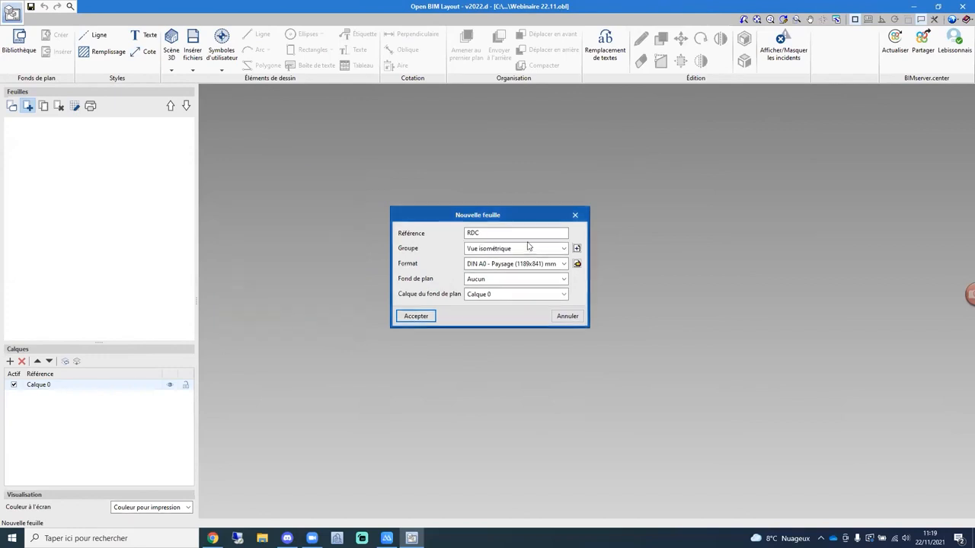
# Assign the RDC sheet to the Plan de niveau group, set its format to DIN A2 - Paysage (594x420) mm, and create it.
pyautogui.click(510, 249)
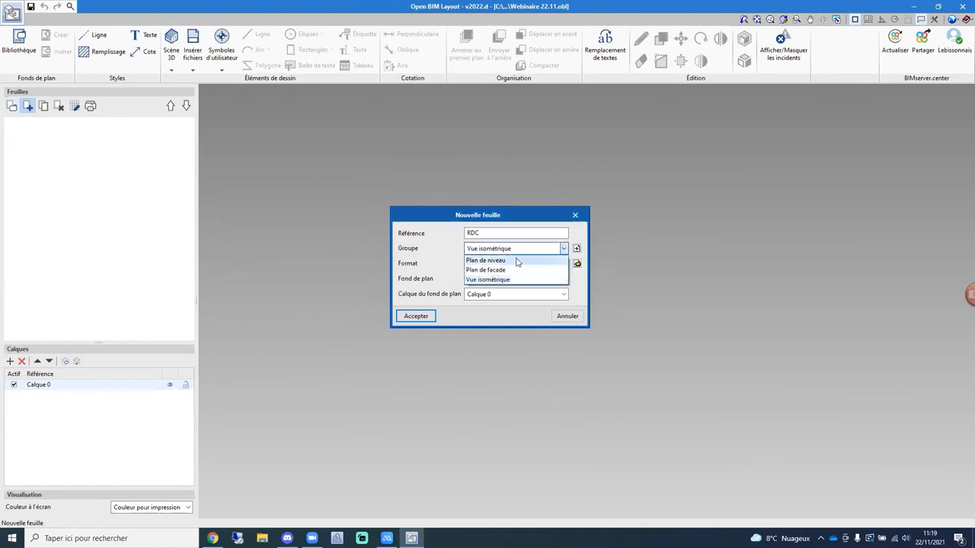
pyautogui.click(517, 260)
pyautogui.click(525, 266)
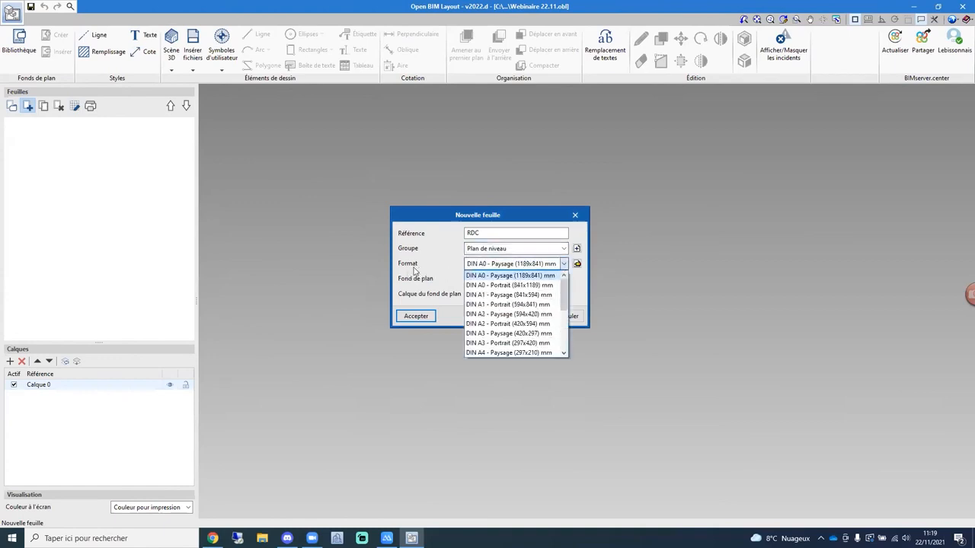
pyautogui.click(511, 314)
pyautogui.click(427, 317)
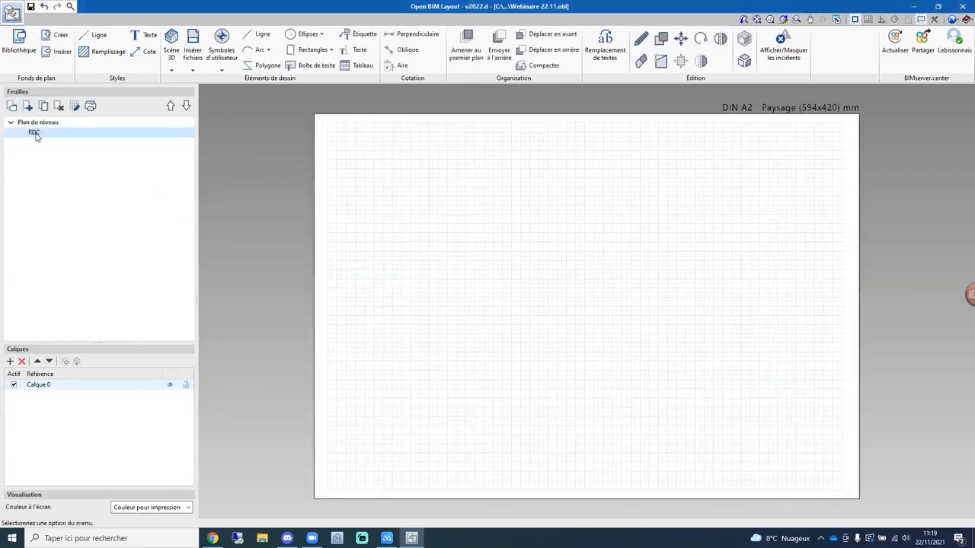
# Insert a 3D scene frame covering most of the RDC sheet.
pyautogui.click(174, 65)
pyautogui.click(196, 97)
pyautogui.click(332, 128)
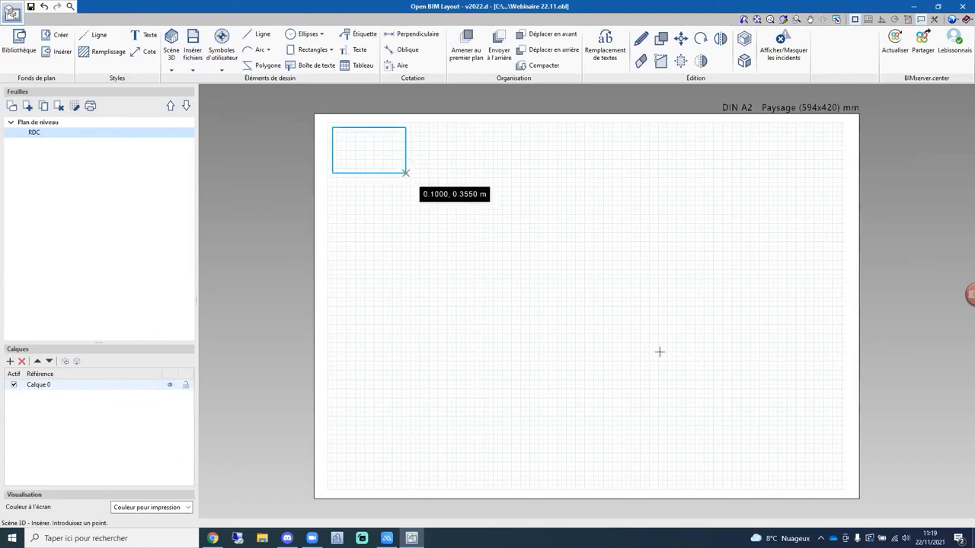
pyautogui.click(814, 472)
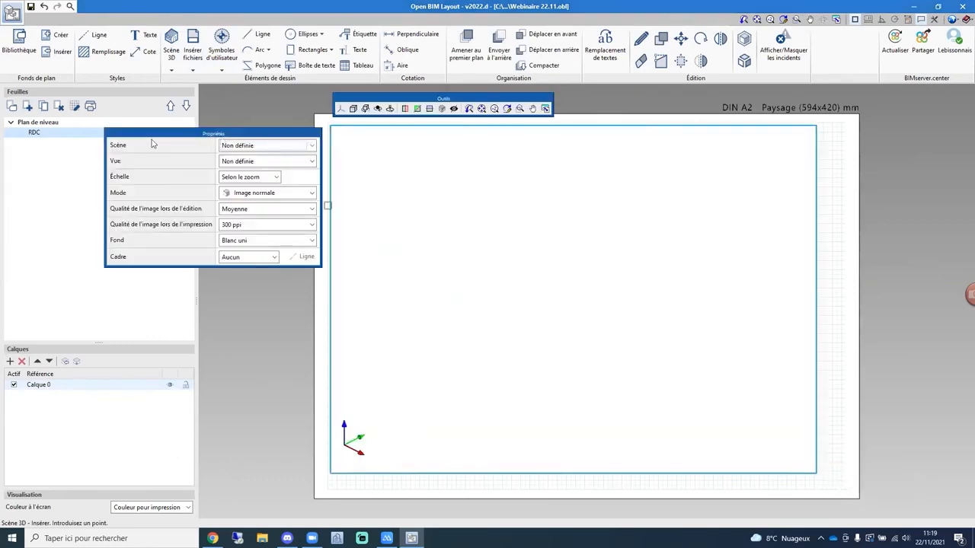
# Assign the Architecture scene to the frame and show its Rez-de-chaussée view, enlarged on the house.
pyautogui.click(240, 148)
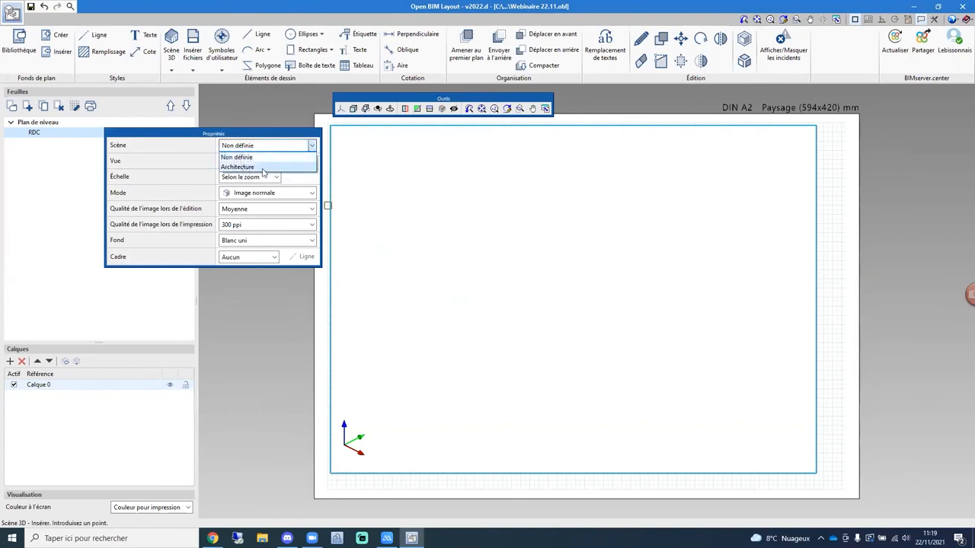
pyautogui.click(264, 168)
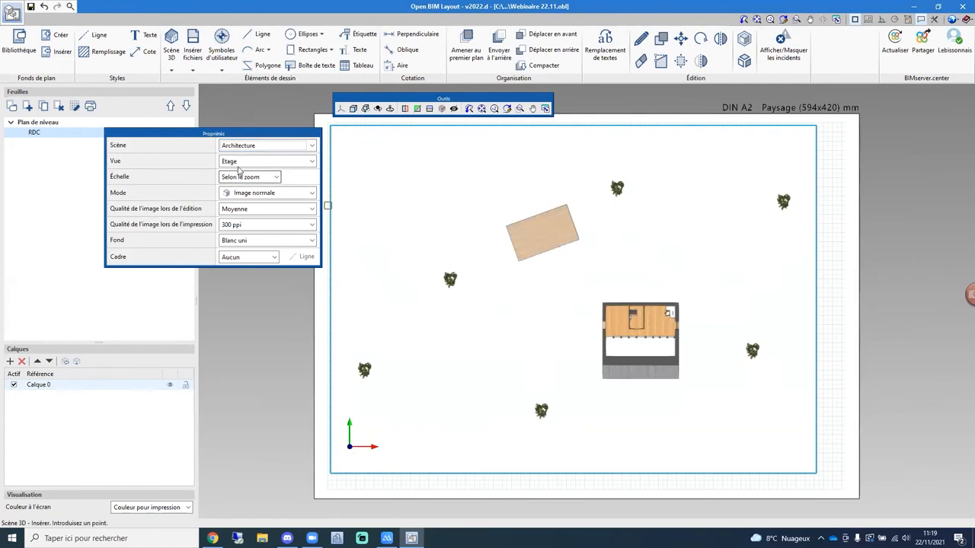
pyautogui.click(246, 164)
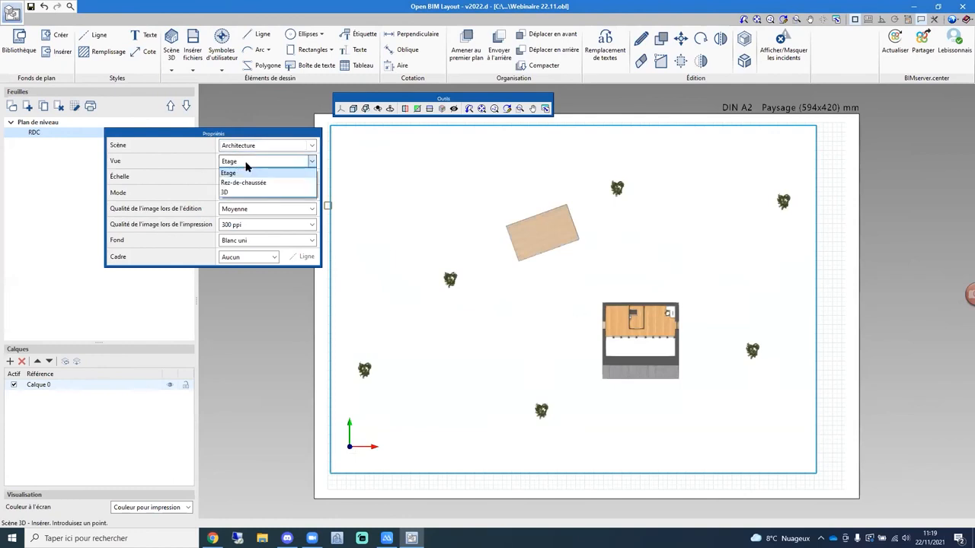
pyautogui.click(246, 183)
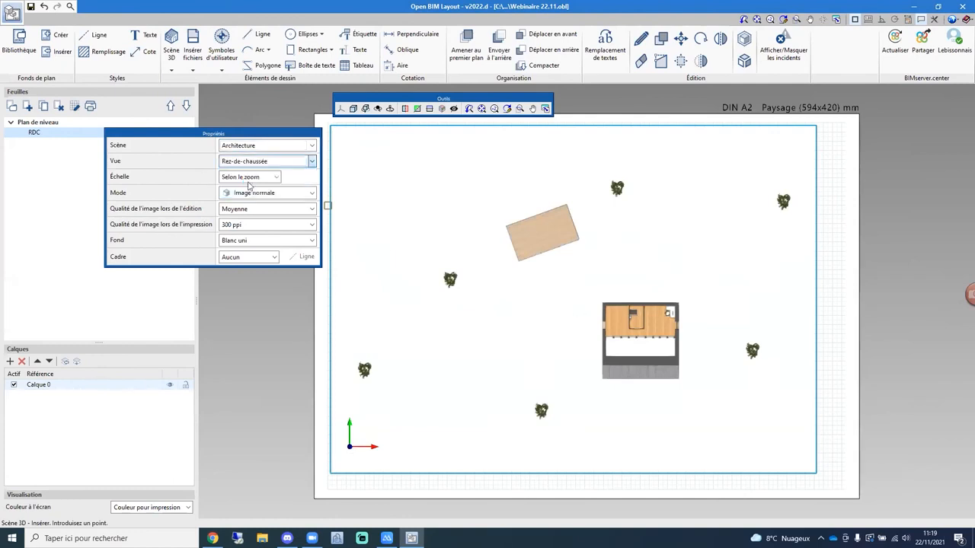
pyautogui.scroll(10, 548, 352)
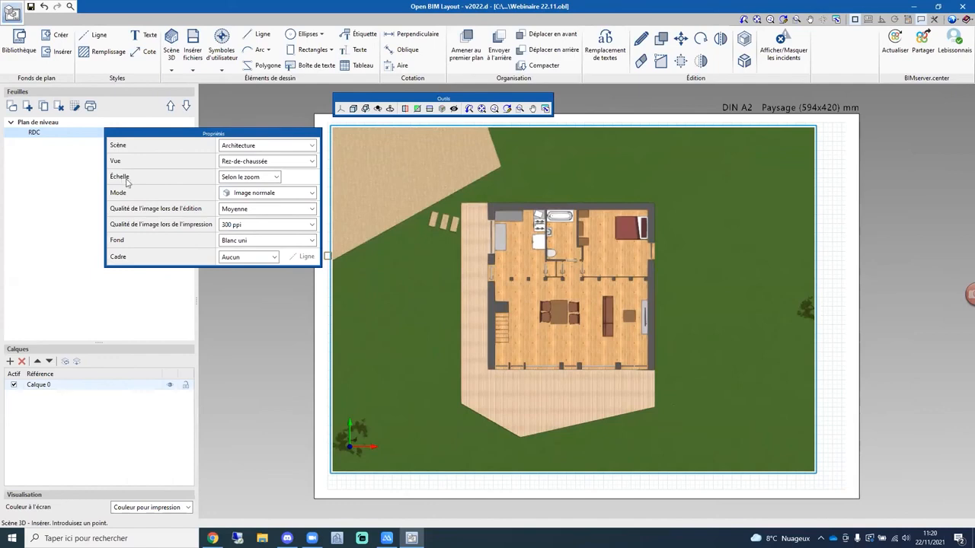
# Set the frame to a predefined scale of 1:30 after trying 1:50 and 1:40, and centre the house plan within it.
pyautogui.click(259, 177)
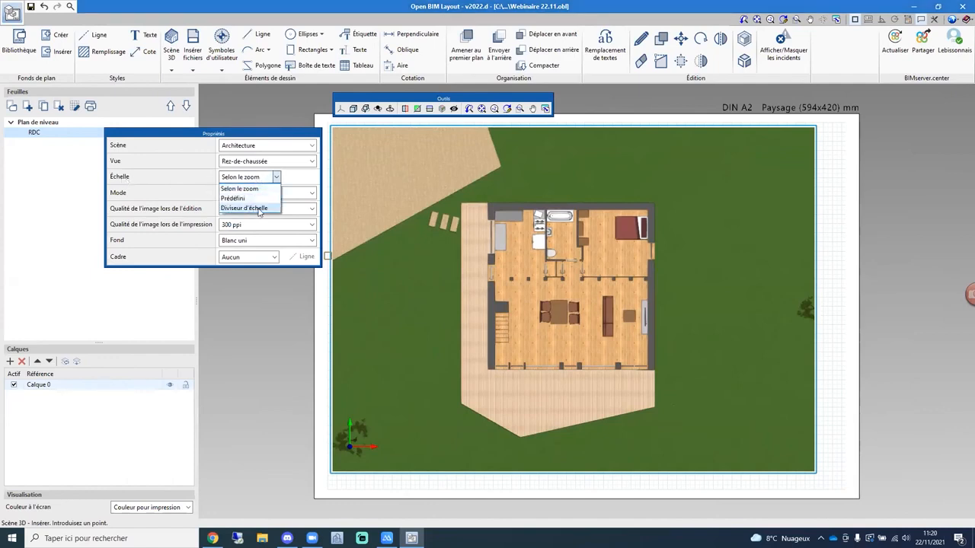
pyautogui.click(255, 198)
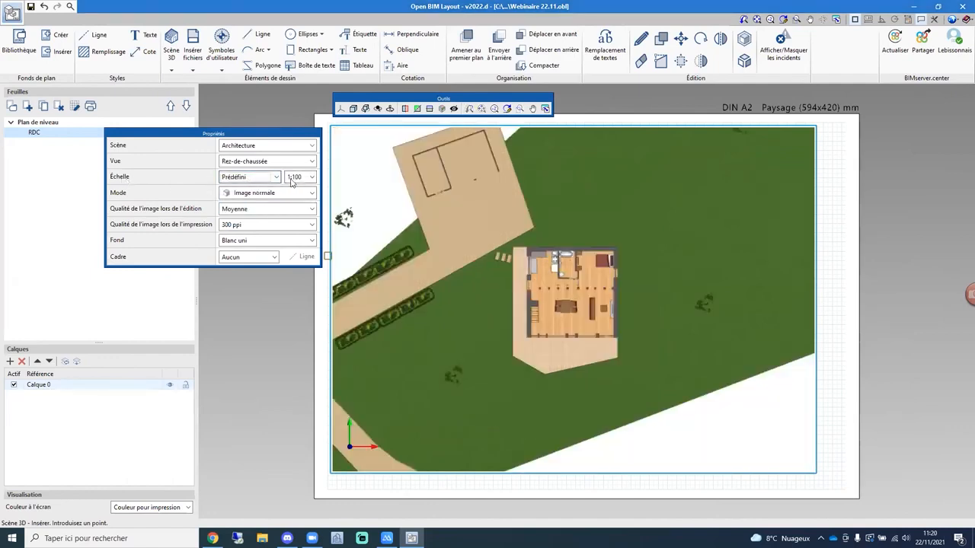
pyautogui.click(292, 180)
pyautogui.click(299, 200)
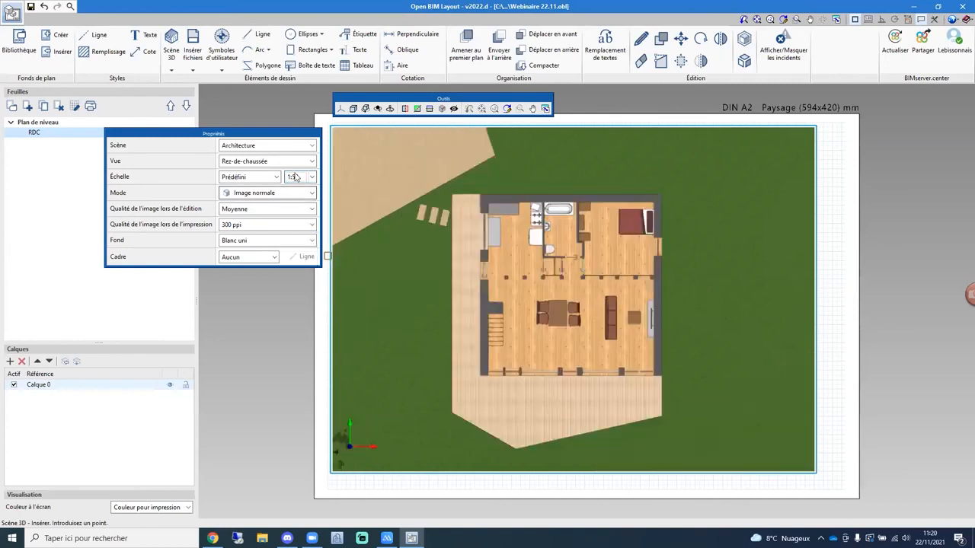
pyautogui.click(296, 177)
pyautogui.click(292, 218)
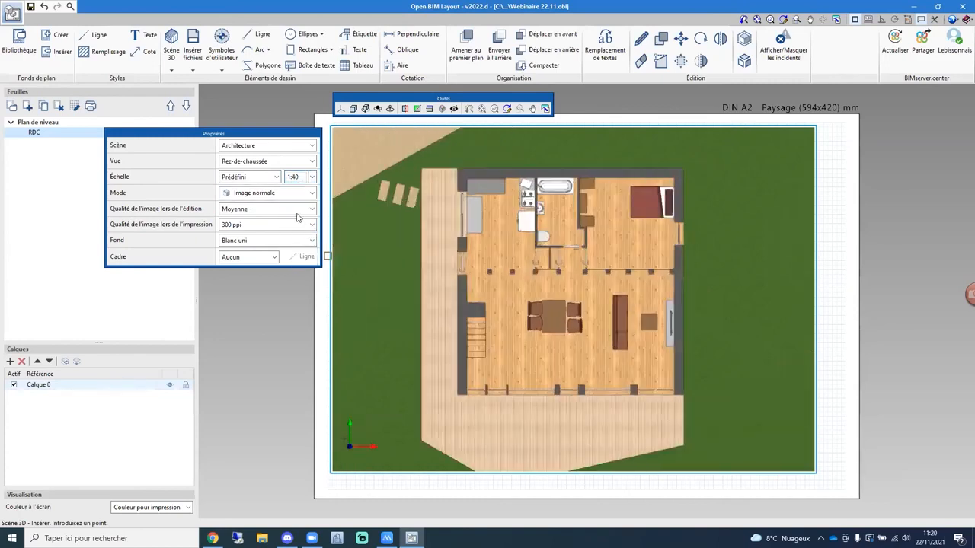
pyautogui.click(296, 176)
pyautogui.scroll(2, 295, 219)
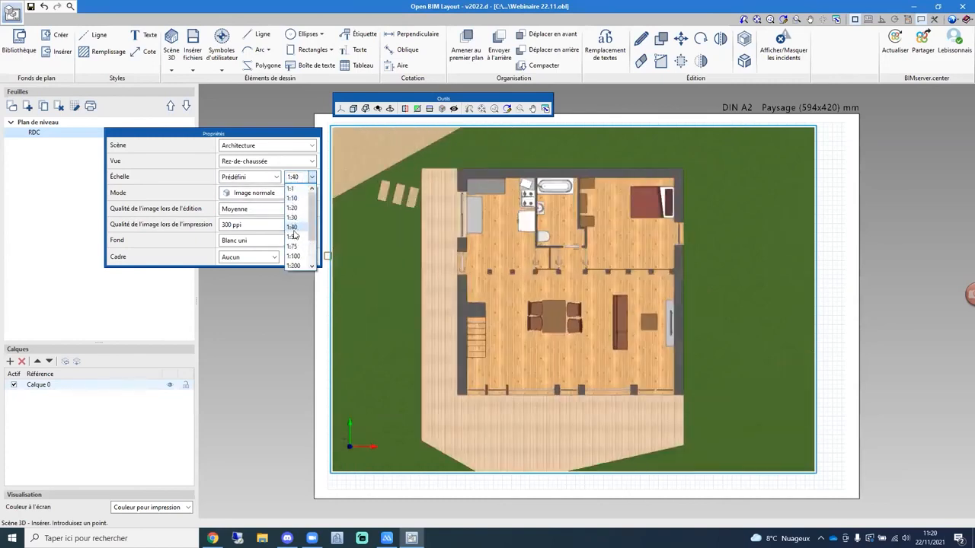
pyautogui.click(295, 219)
pyautogui.moveTo(610, 259); pyautogui.dragTo(606, 278, button='middle')
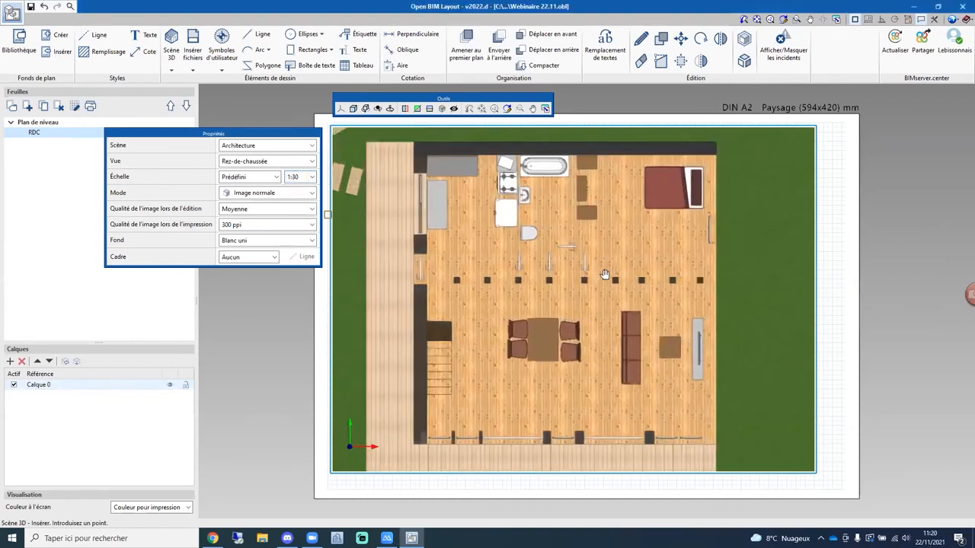
pyautogui.click(829, 309)
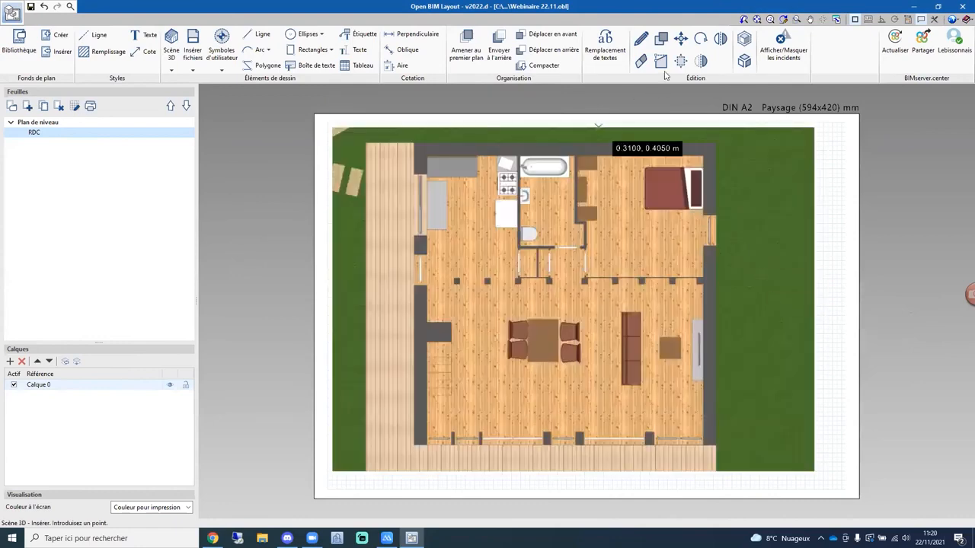
# Edit the ground-floor scene on the RDC sheet and set its display mode to Image monochrome.
pyautogui.click(647, 44)
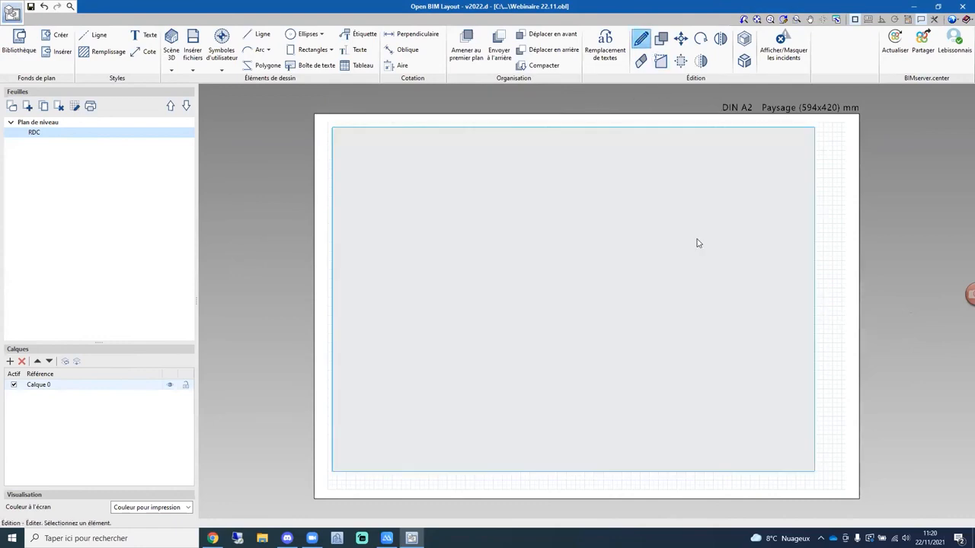
pyautogui.click(716, 131)
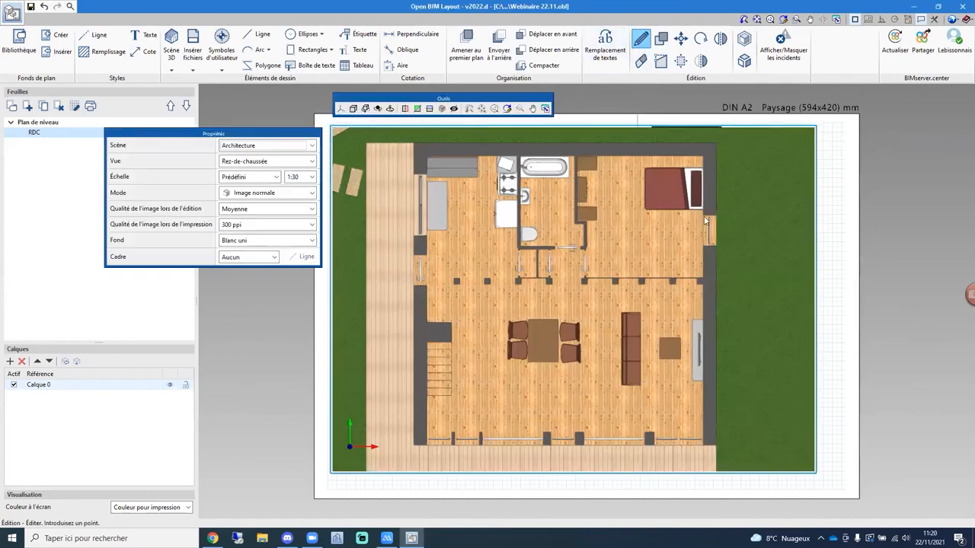
pyautogui.click(261, 194)
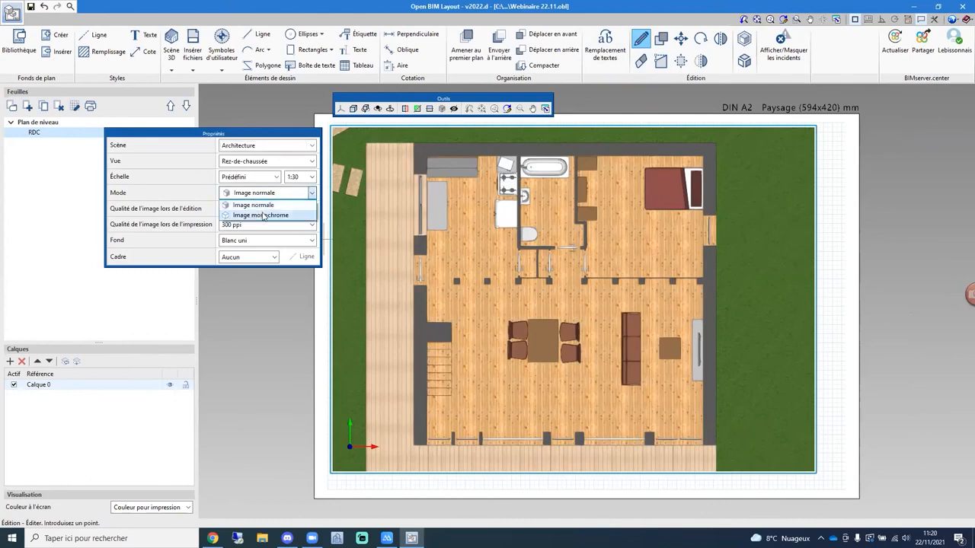
pyautogui.click(247, 217)
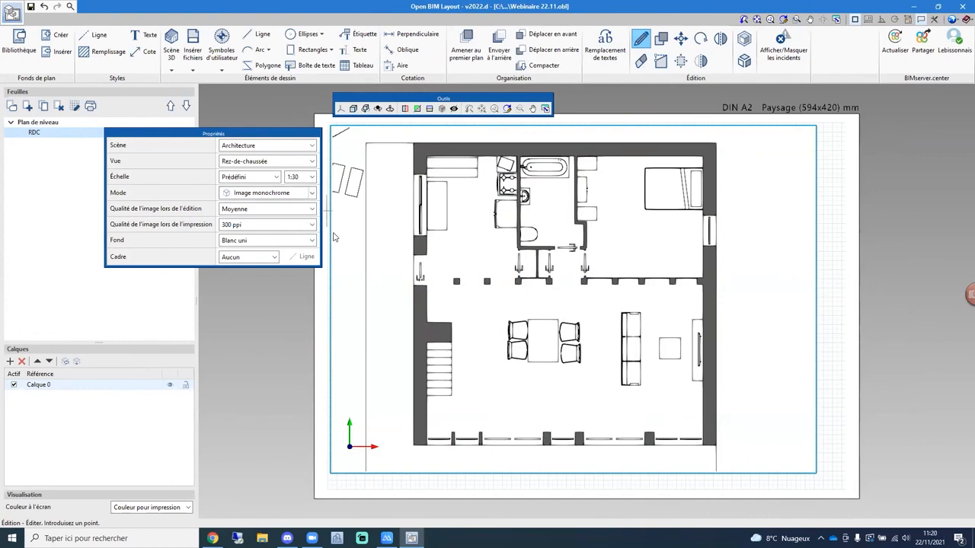
pyautogui.click(828, 336)
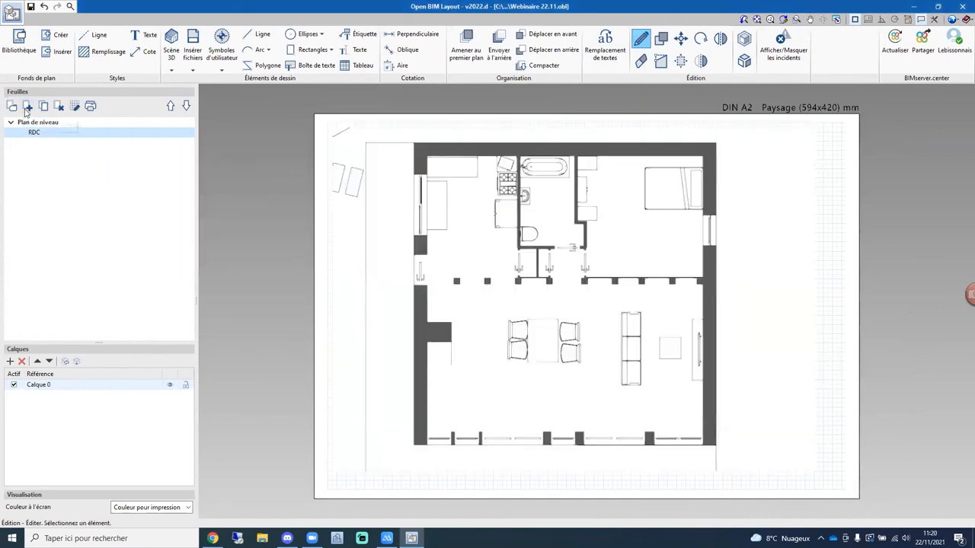
# Create a new sheet referenced "Facade sud" in the Plan de facade group with the DIN A3 - Paysage (420x297) format.
pyautogui.click(27, 106)
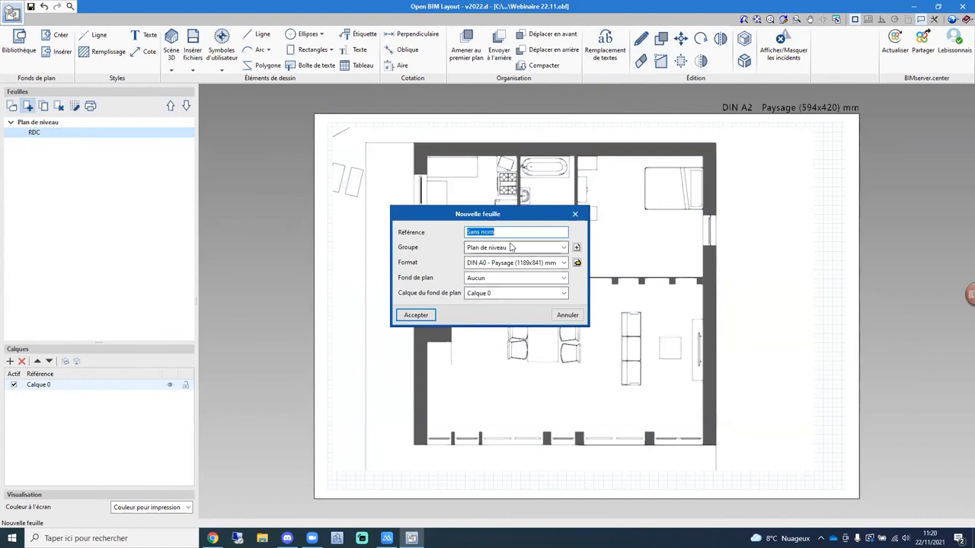
pyautogui.click(510, 247)
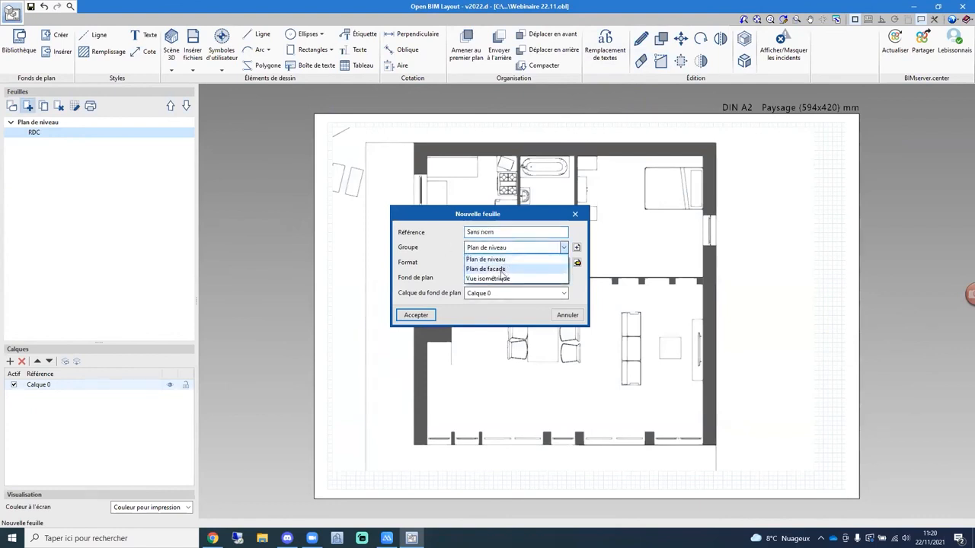
pyautogui.click(487, 269)
pyautogui.doubleClick(507, 232)
pyautogui.write('Facade sud')
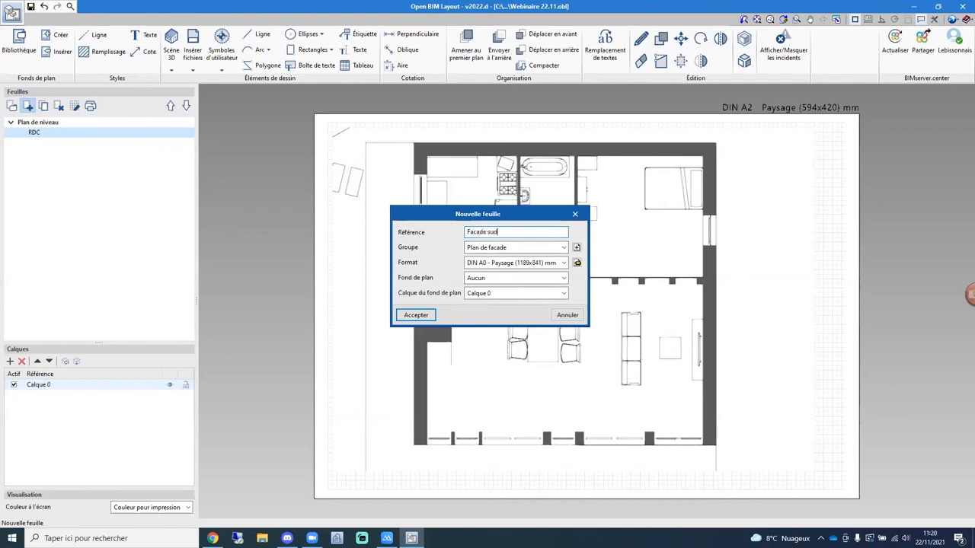
pyautogui.click(507, 263)
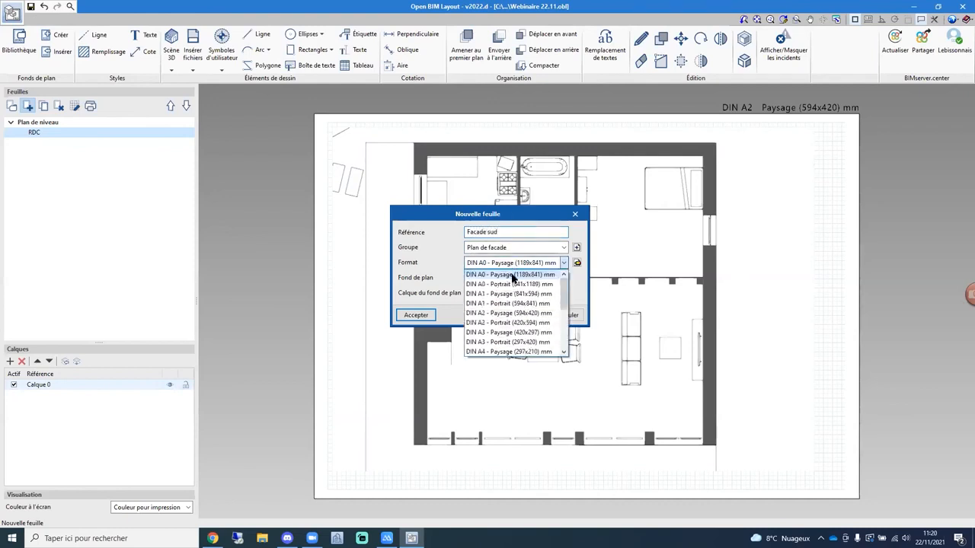
pyautogui.click(508, 332)
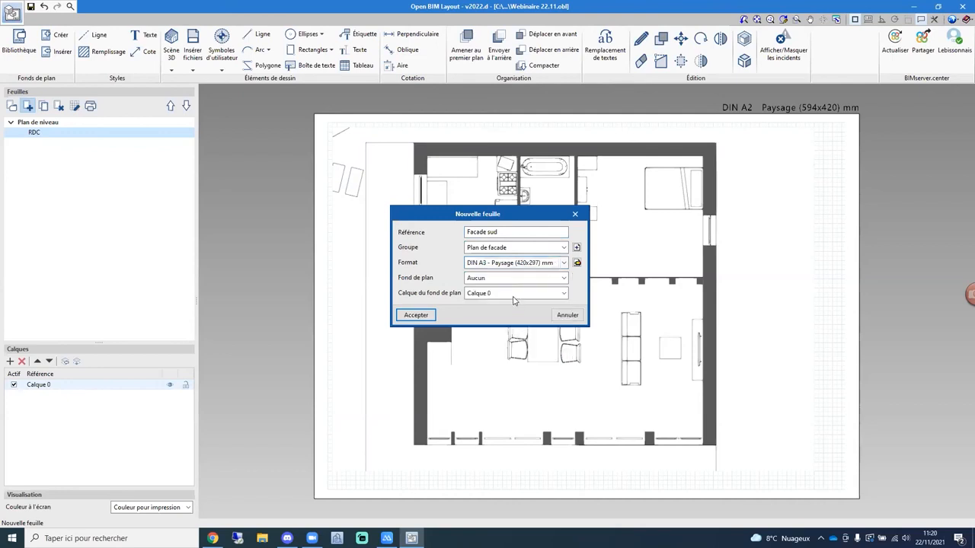
pyautogui.click(416, 315)
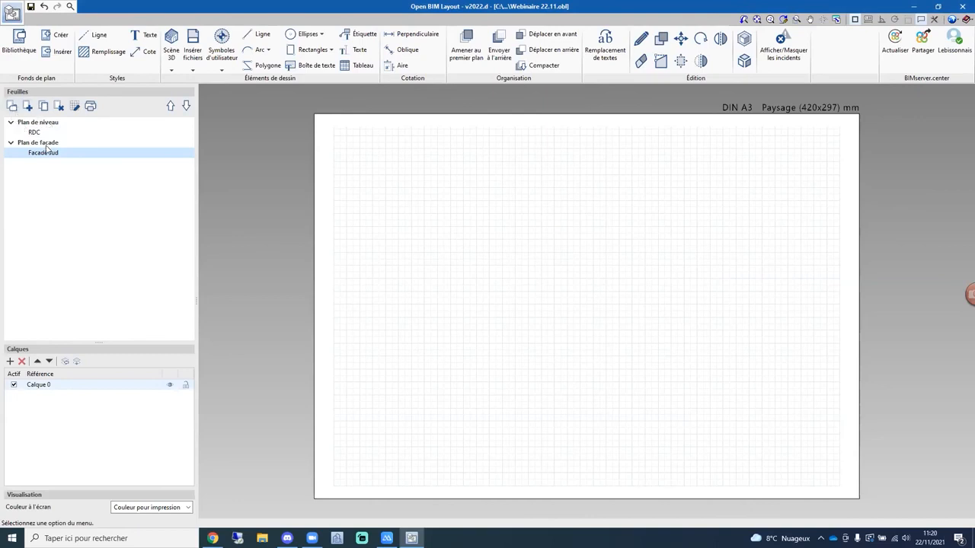
# Insert a 3D scene frame over the upper part of the Facade sud sheet and assign it the Architecture scene's 3D view.
pyautogui.click(172, 67)
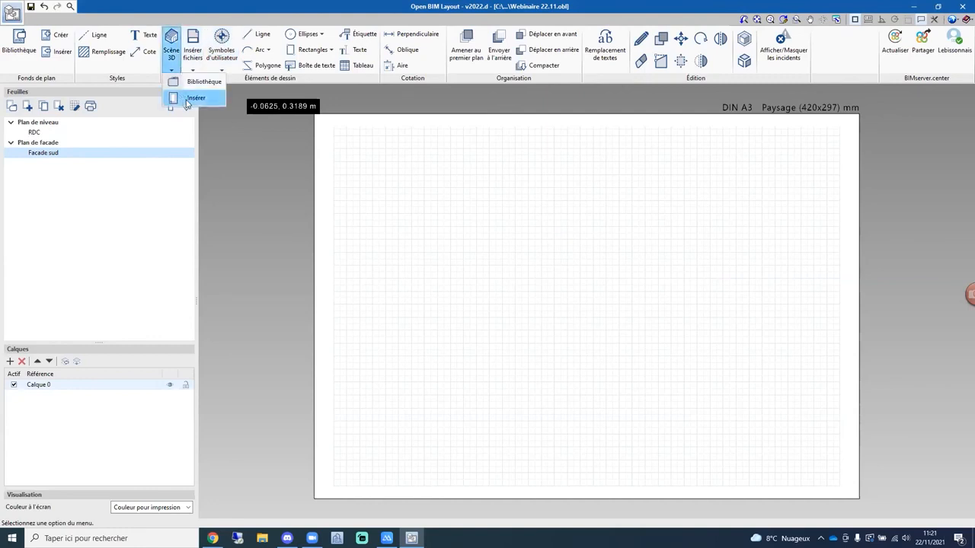
pyautogui.click(192, 98)
pyautogui.click(339, 135)
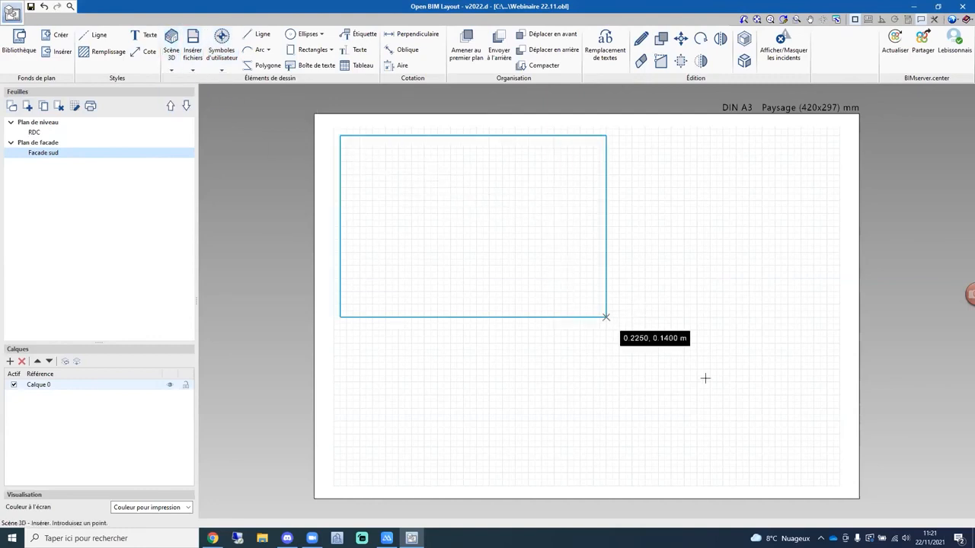
pyautogui.click(722, 406)
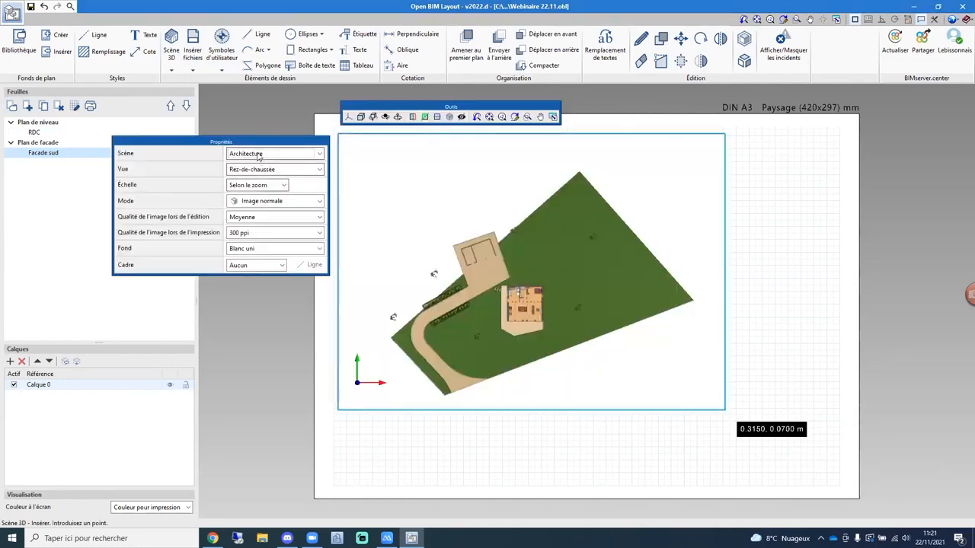
pyautogui.click(262, 153)
pyautogui.click(256, 176)
pyautogui.click(259, 169)
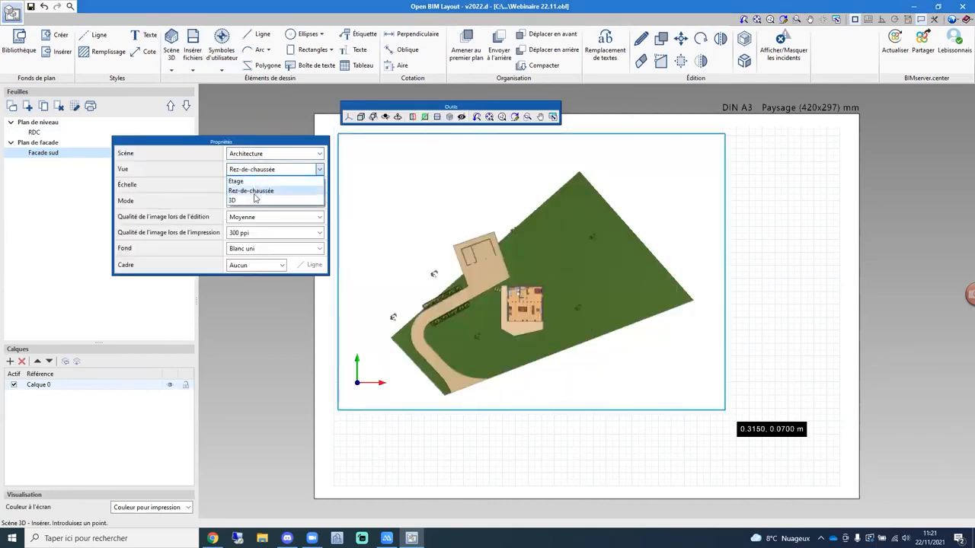
pyautogui.click(252, 199)
# Orient the 3D scene to the straight-on front elevation showing the south facade, enlarged on the house.
pyautogui.moveTo(580, 307)
pyautogui.mouseDown(button='middle')
pyautogui.moveTo(555, 313)
pyautogui.moveTo(576, 292)
pyautogui.moveTo(522, 255)
pyautogui.moveTo(468, 282)
pyautogui.moveTo(569, 305)
pyautogui.moveTo(509, 299)
pyautogui.moveTo(501, 280)
pyautogui.moveTo(573, 323)
pyautogui.mouseUp(button='middle')
pyautogui.scroll(5, 501, 279)
pyautogui.moveTo(572, 323)
pyautogui.keyDown('shift'); pyautogui.mouseDown(button='middle')
pyautogui.moveTo(609, 310)
pyautogui.moveTo(579, 307)
pyautogui.mouseUp(button='middle'); pyautogui.keyUp('shift')
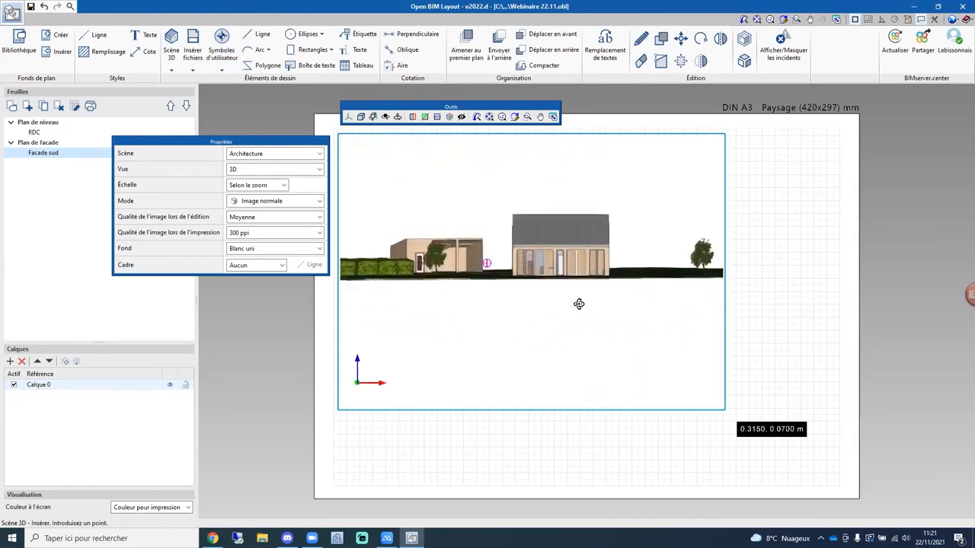
pyautogui.click(349, 119)
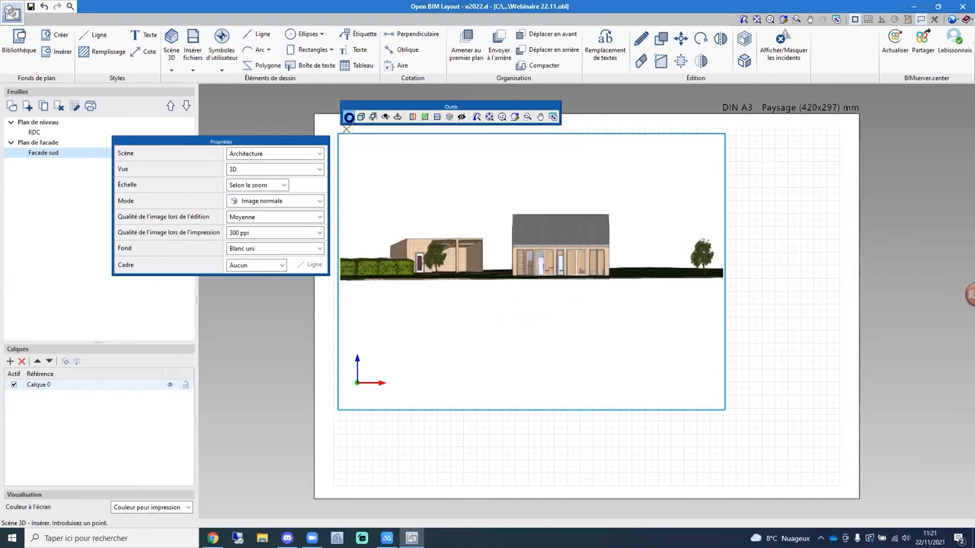
pyautogui.click(393, 134)
pyautogui.click(373, 136)
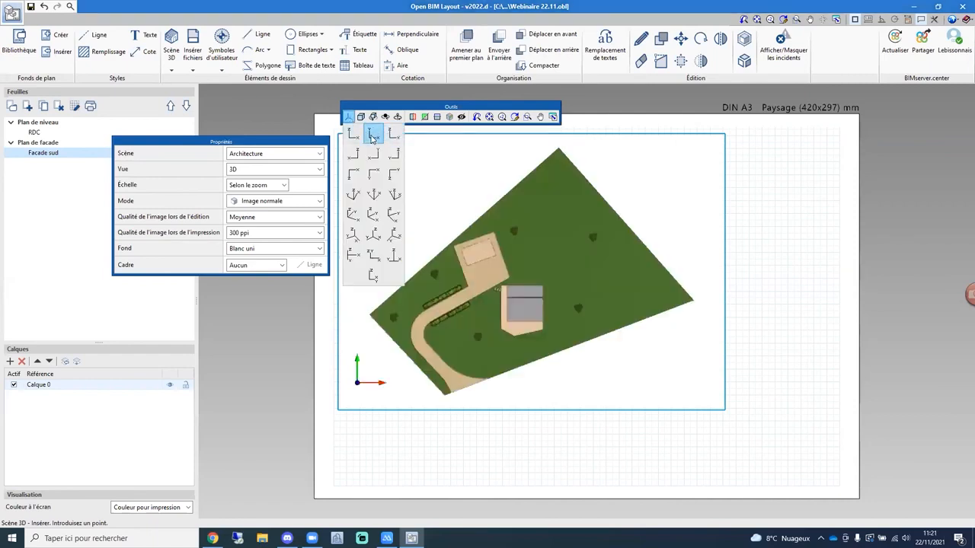
pyautogui.click(352, 136)
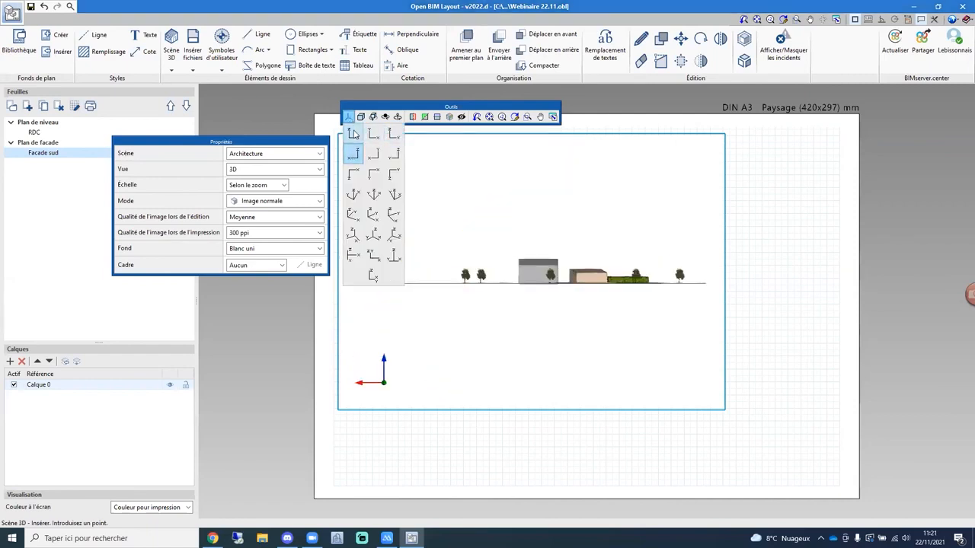
pyautogui.scroll(3, 514, 282)
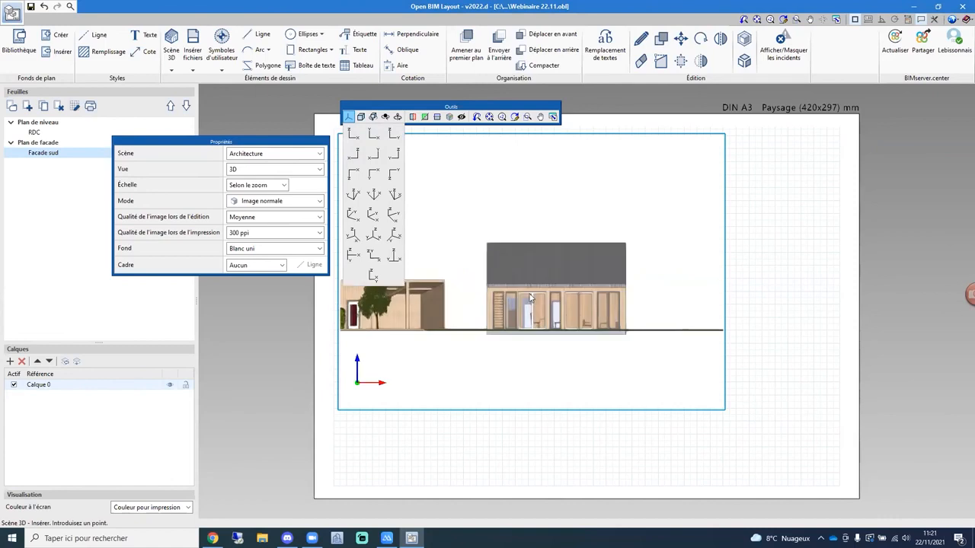
# Set the scene frame to a predefined scale of 1:50, centre the facade in it and finish the insertion.
pyautogui.click(257, 185)
pyautogui.click(241, 206)
pyautogui.click(319, 185)
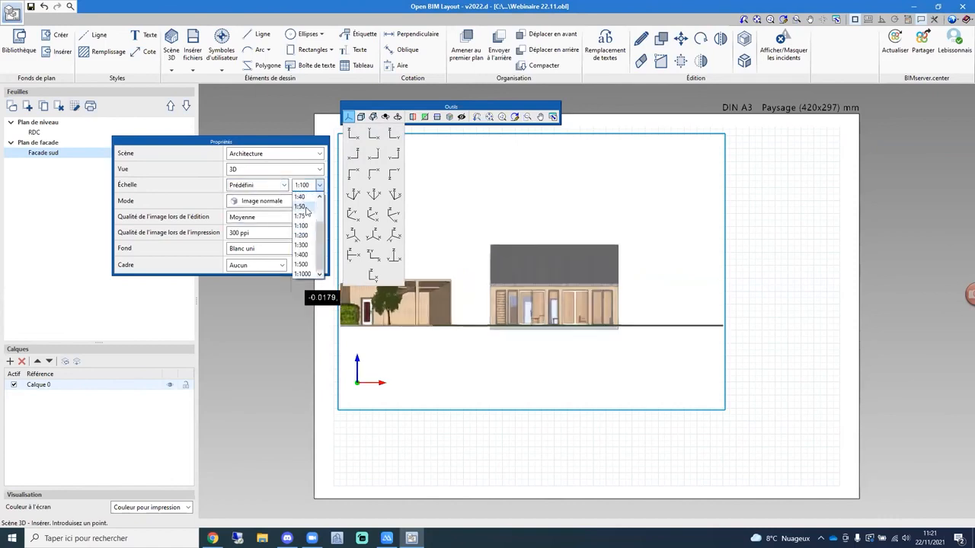
pyautogui.click(303, 206)
pyautogui.moveTo(610, 303); pyautogui.dragTo(564, 290, button='middle')
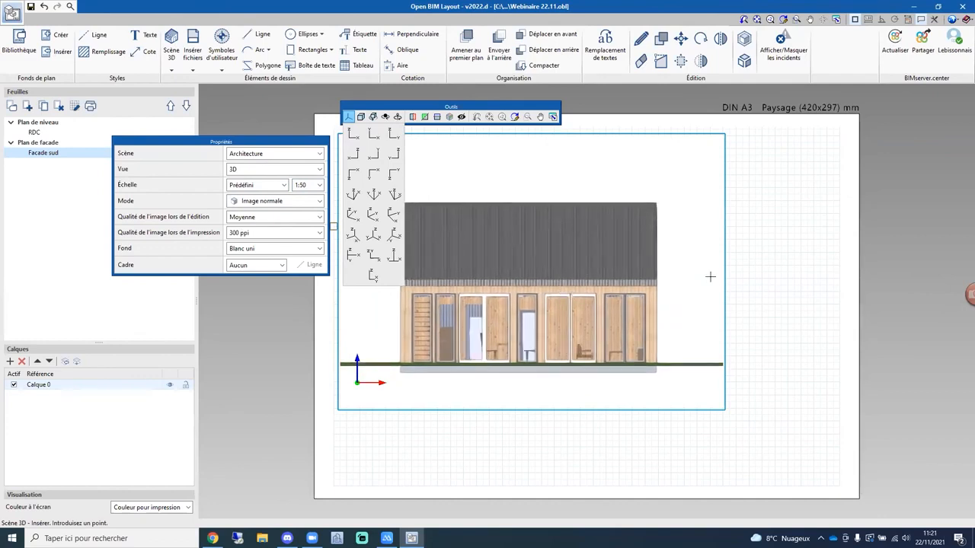
pyautogui.click(750, 283)
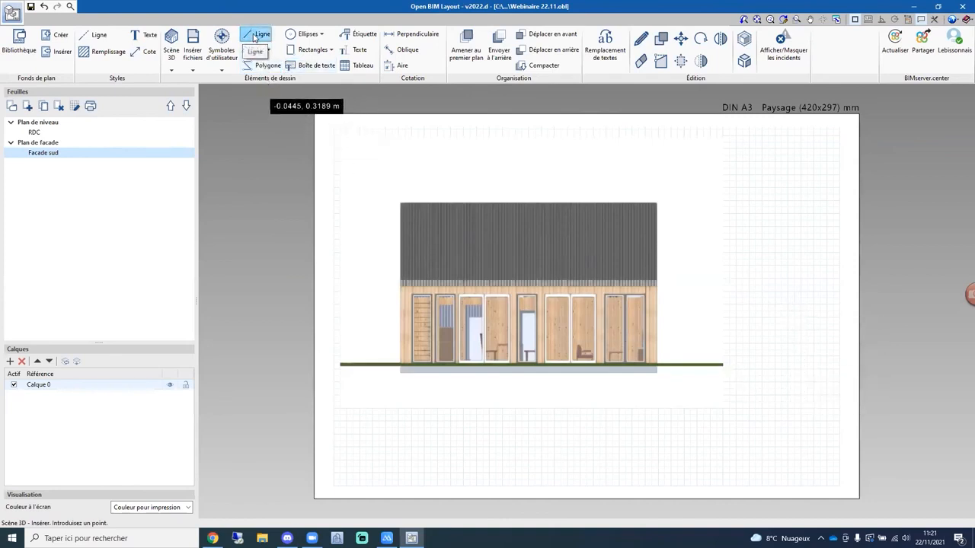
pyautogui.click(254, 38)
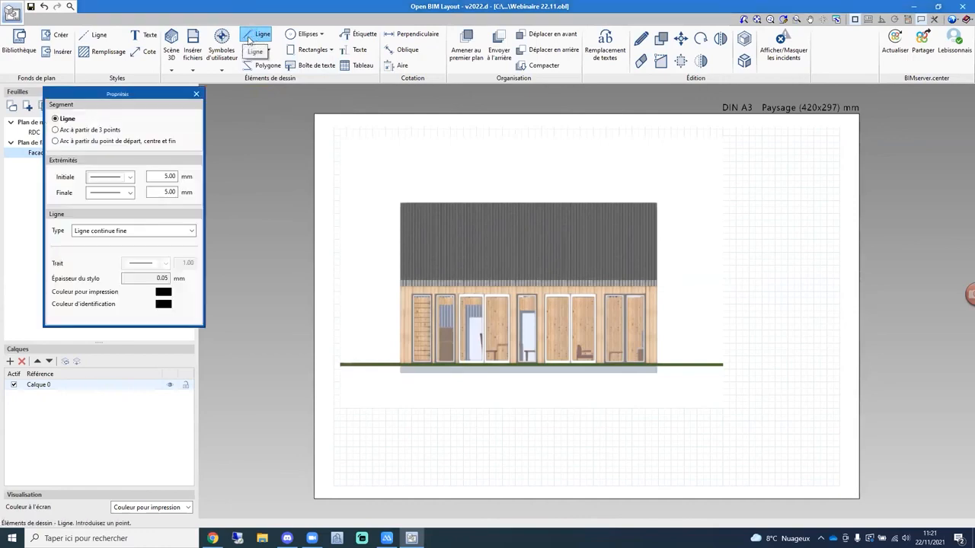
pyautogui.click(730, 485)
pyautogui.click(729, 421)
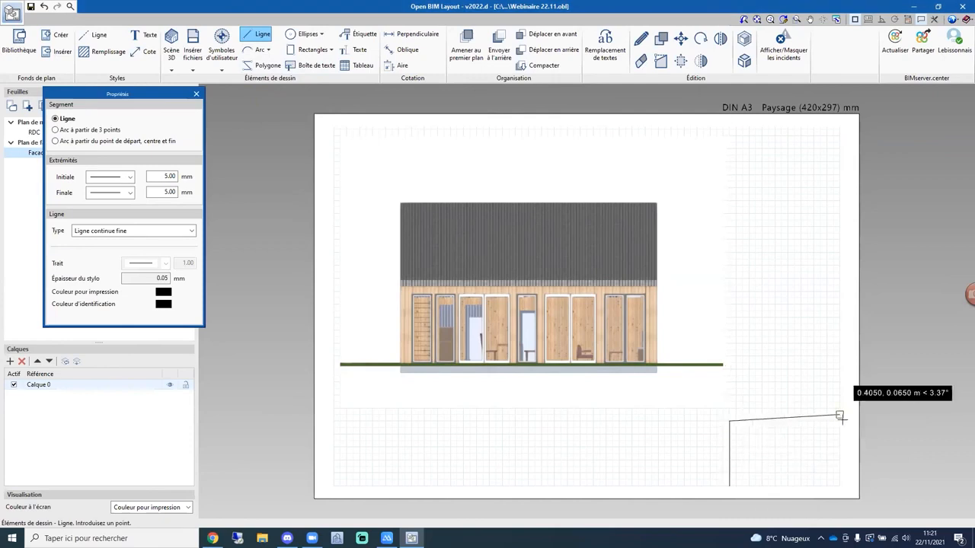
pyautogui.click(839, 421)
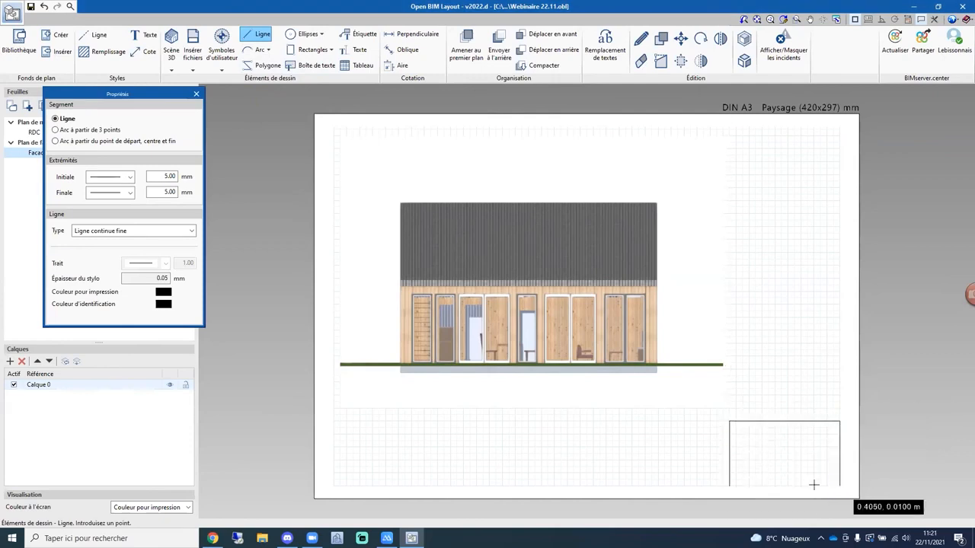
pyautogui.click(840, 485)
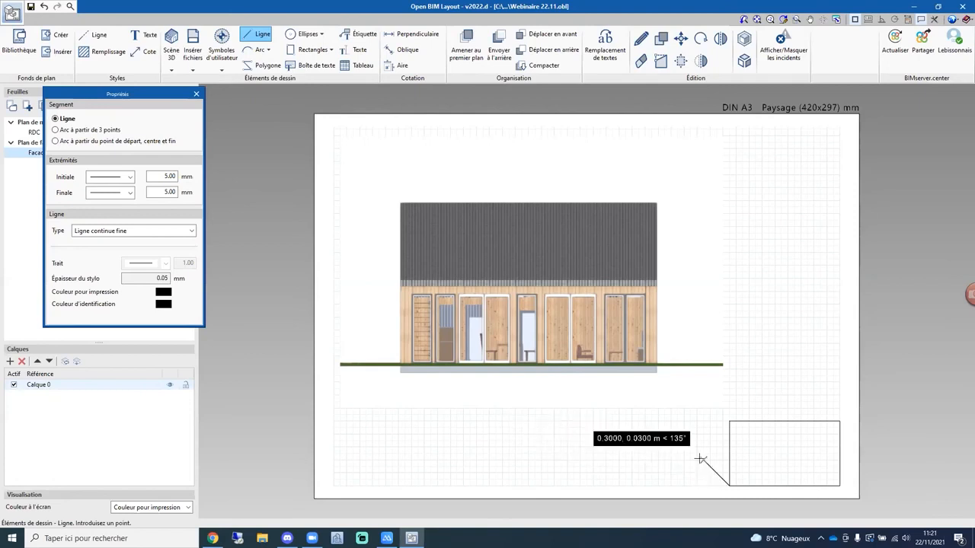
pyautogui.press('Escape')
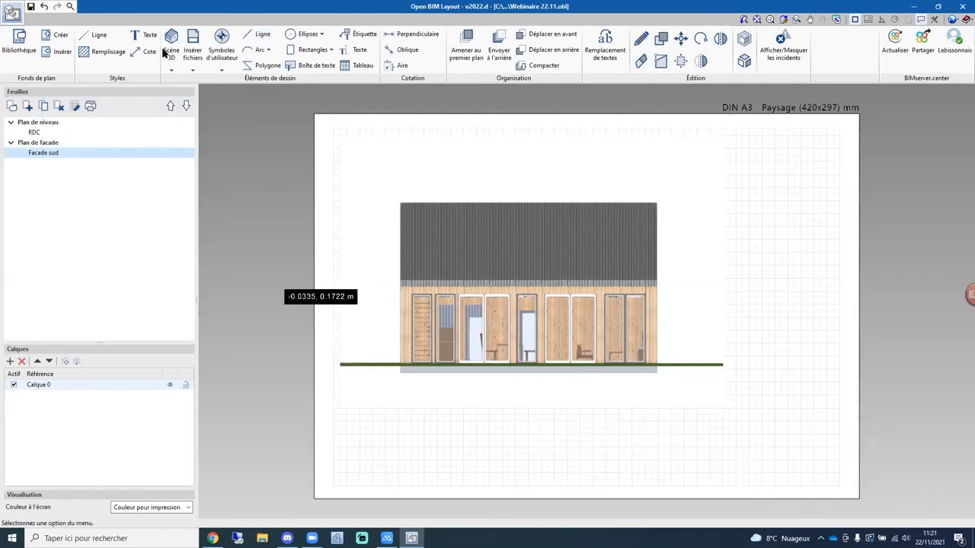
# Draw a closed rectangle of lines about 90 × 50 mm in the lower right corner of the Facade sud sheet.
pyautogui.click(256, 33)
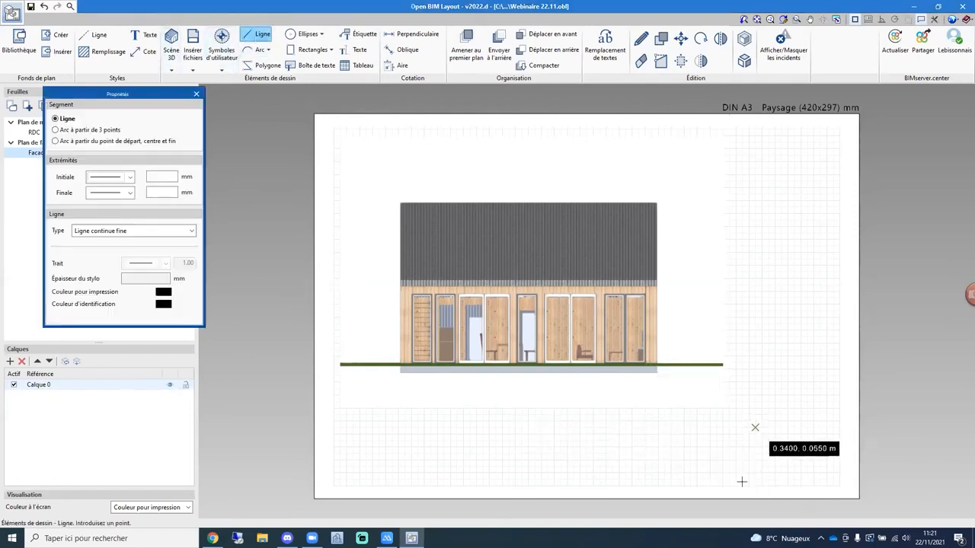
pyautogui.click(723, 485)
pyautogui.click(723, 421)
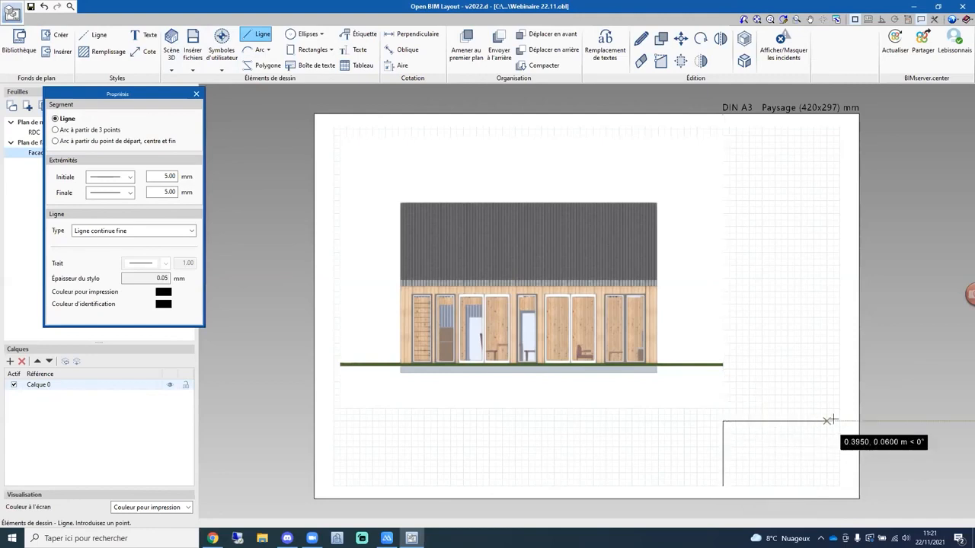
pyautogui.click(839, 421)
pyautogui.click(840, 485)
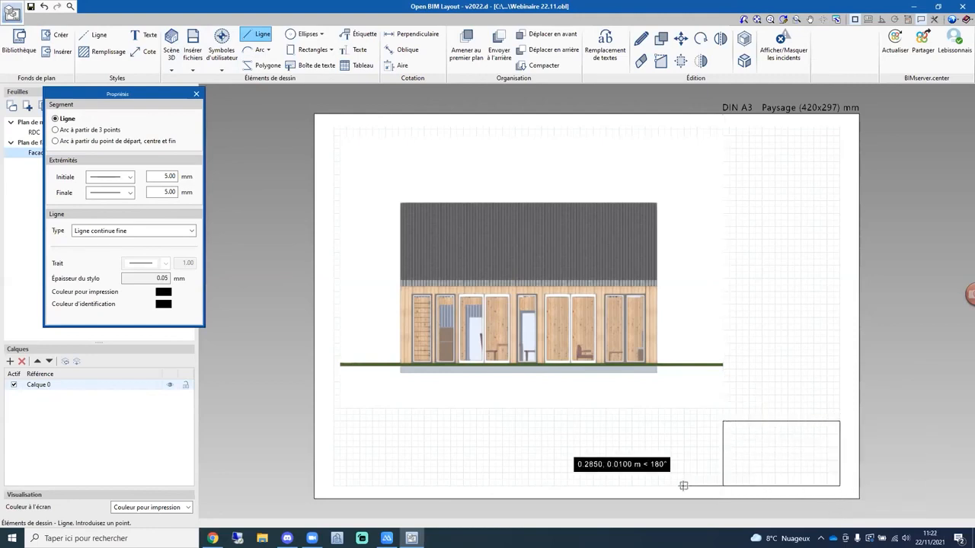
pyautogui.click(723, 485)
pyautogui.click(195, 96)
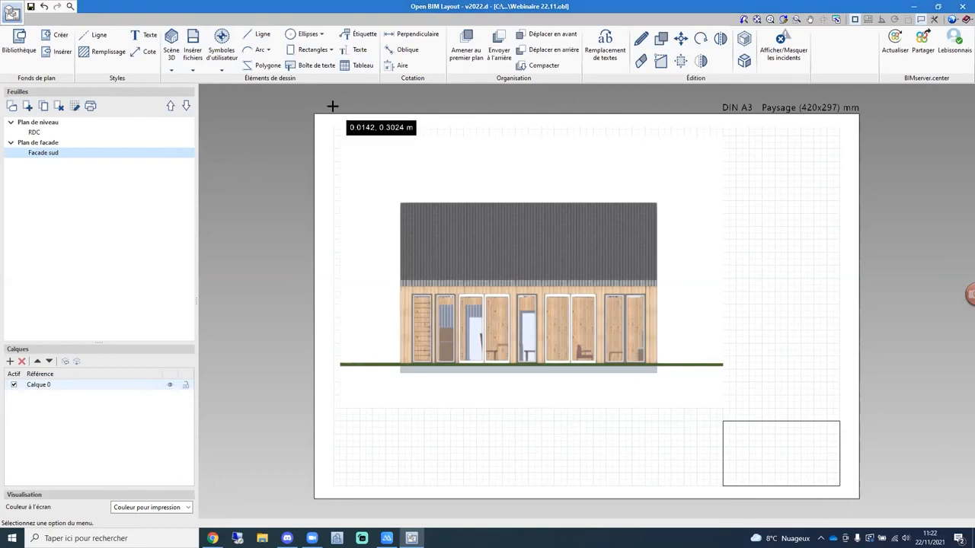
# Try to create a user symbol from the corner rectangle, then erase the rectangle from the sheet.
pyautogui.click(222, 67)
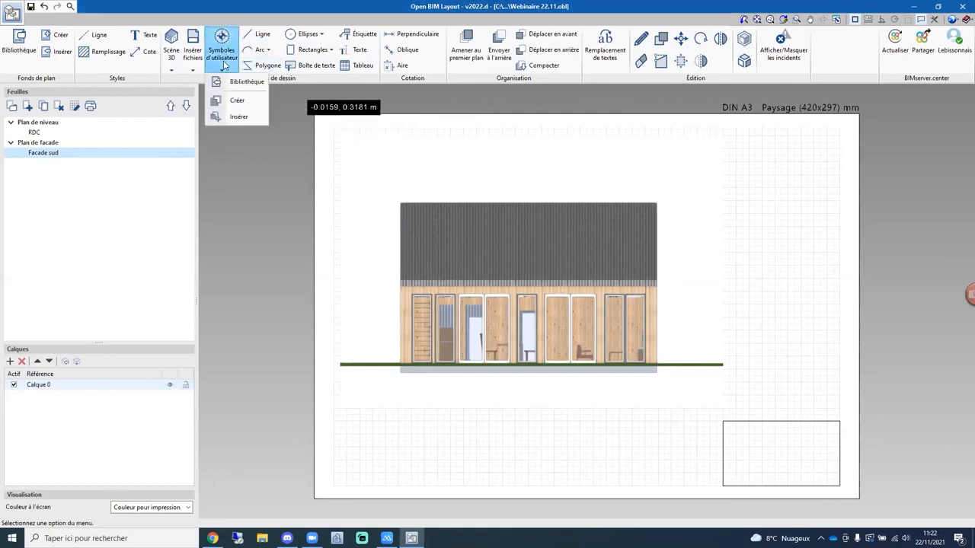
pyautogui.click(238, 102)
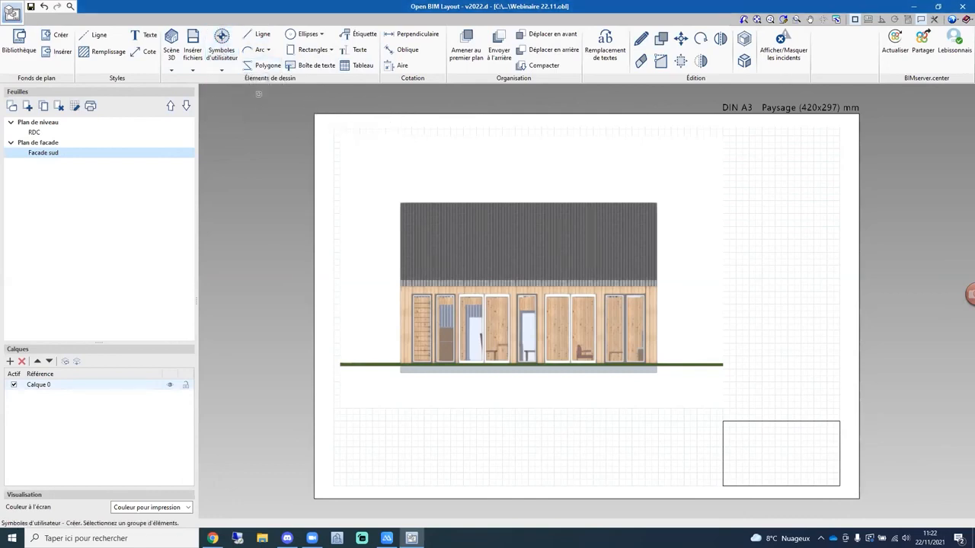
pyautogui.click(849, 488)
pyautogui.click(714, 421)
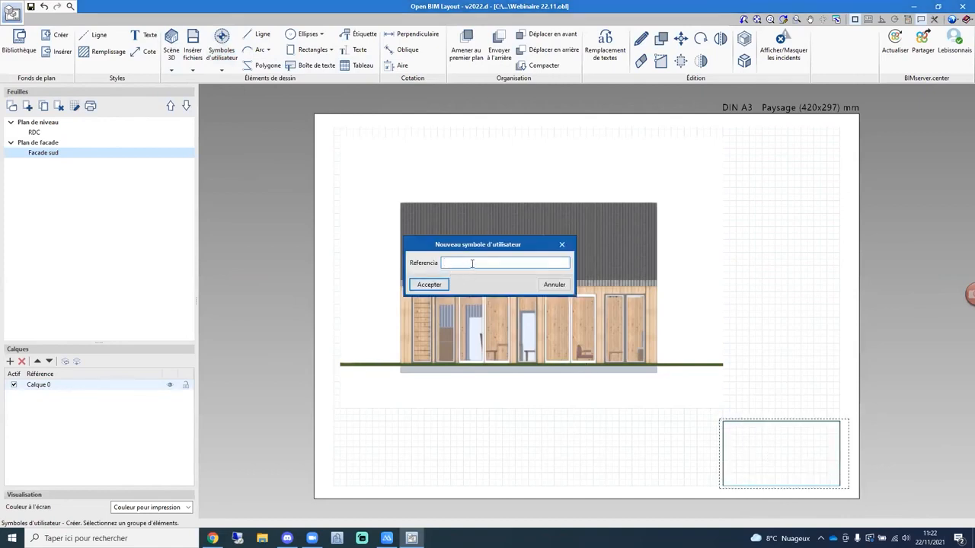
pyautogui.click(554, 285)
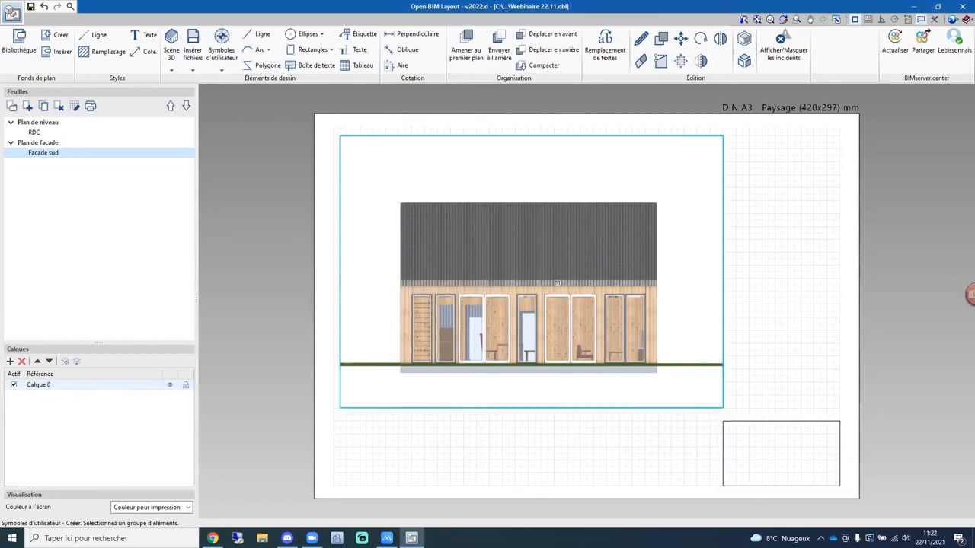
pyautogui.click(642, 61)
pyautogui.click(767, 421)
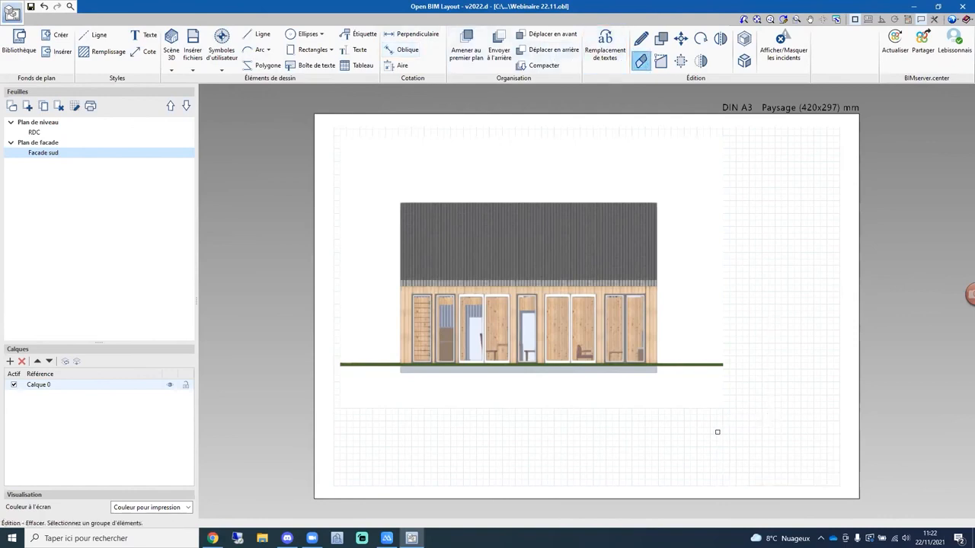
pyautogui.click(222, 59)
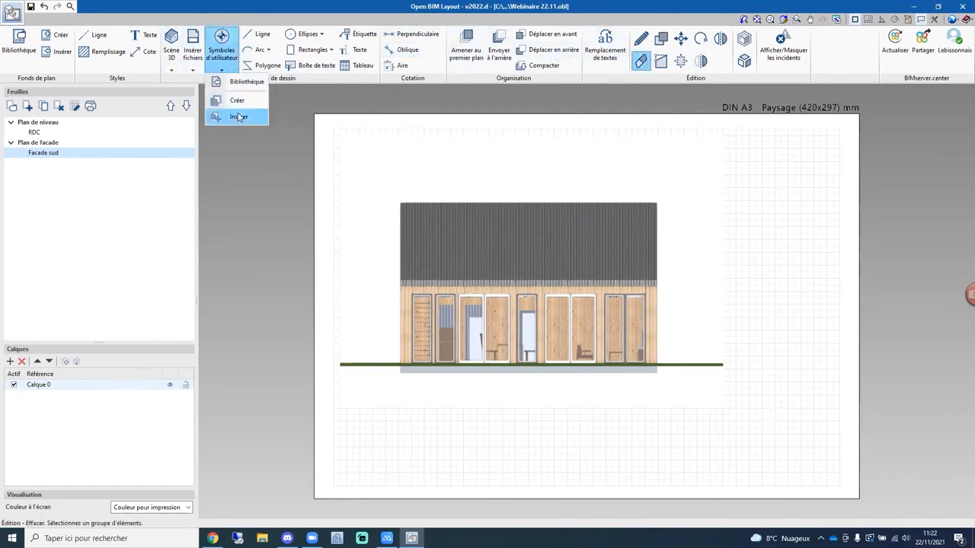
pyautogui.click(239, 116)
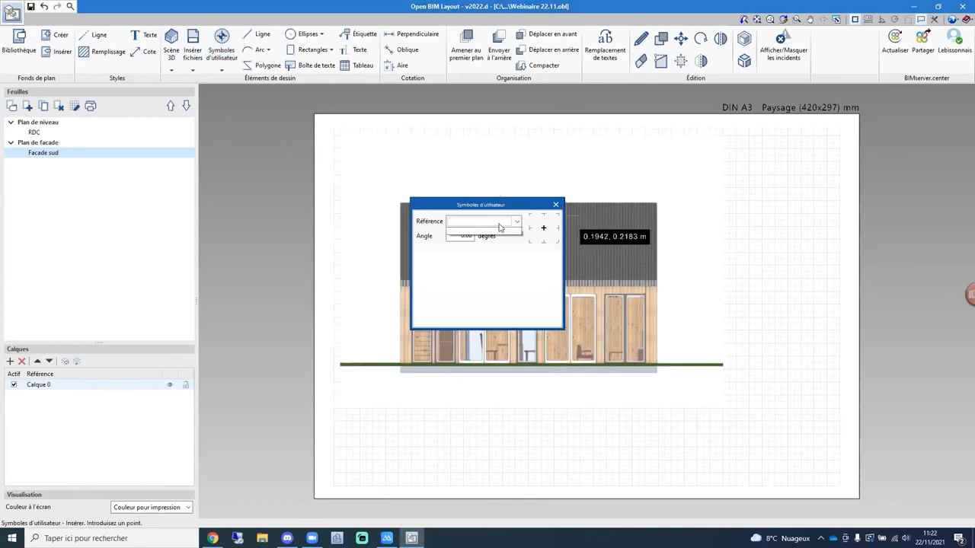
pyautogui.click(556, 205)
# Import the Cartouche symbol saved on disk into the user symbol library.
pyautogui.click(221, 60)
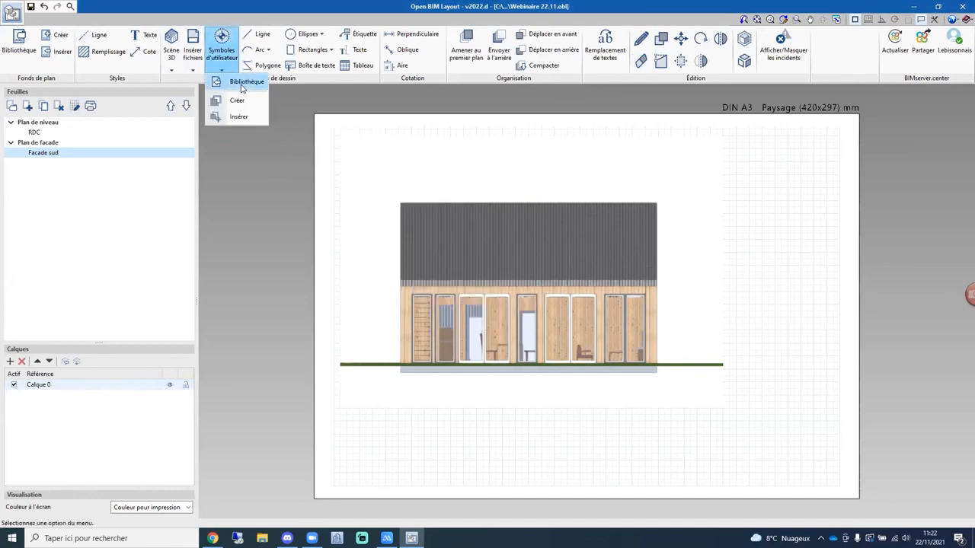
pyautogui.click(242, 85)
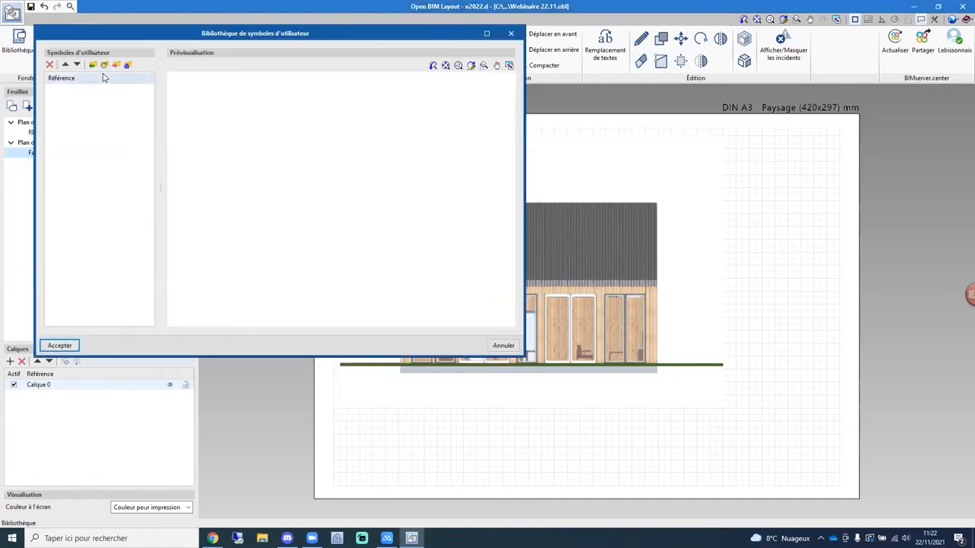
pyautogui.click(93, 66)
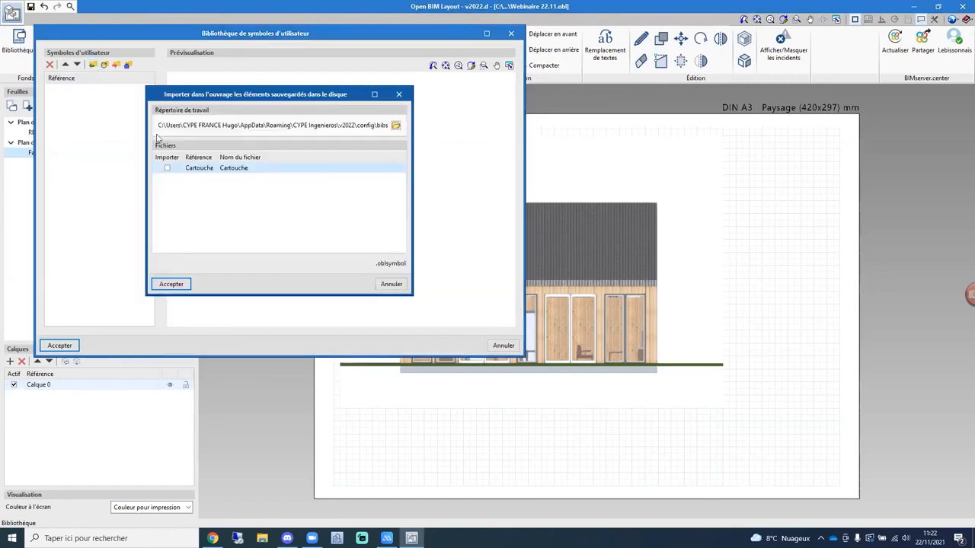
pyautogui.click(171, 285)
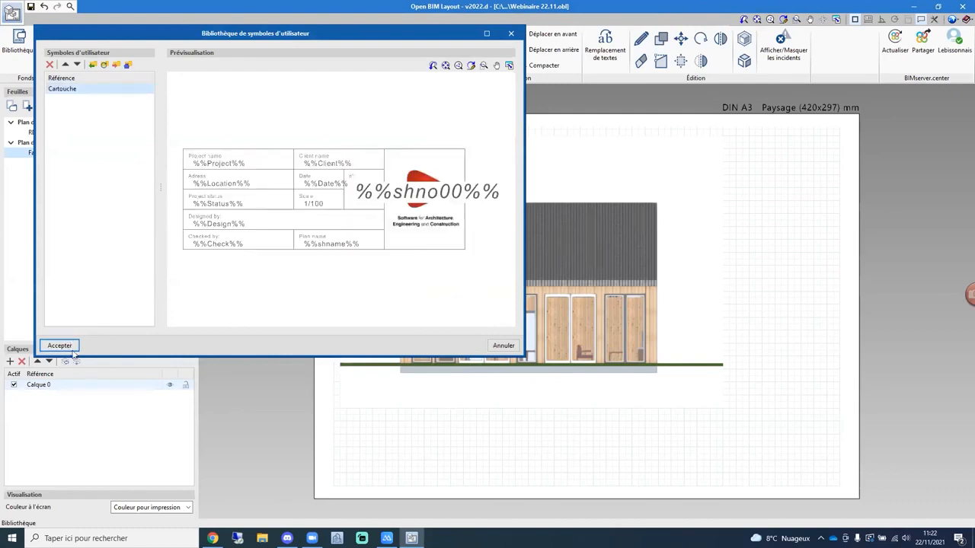
pyautogui.click(73, 345)
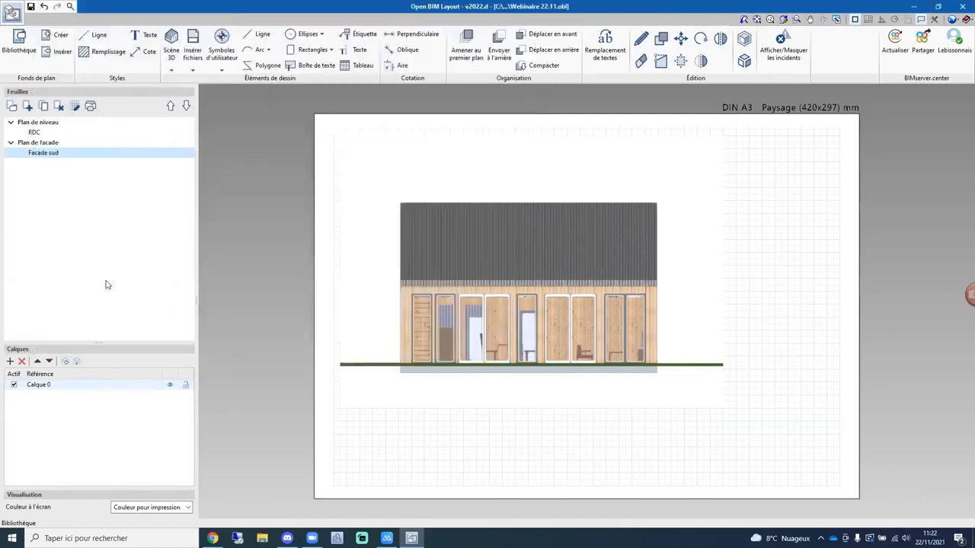
# Insert the Cartouche user symbol at a 0.00 degree angle in the lower right corner of the Facade sud sheet.
pyautogui.click(222, 67)
pyautogui.click(239, 117)
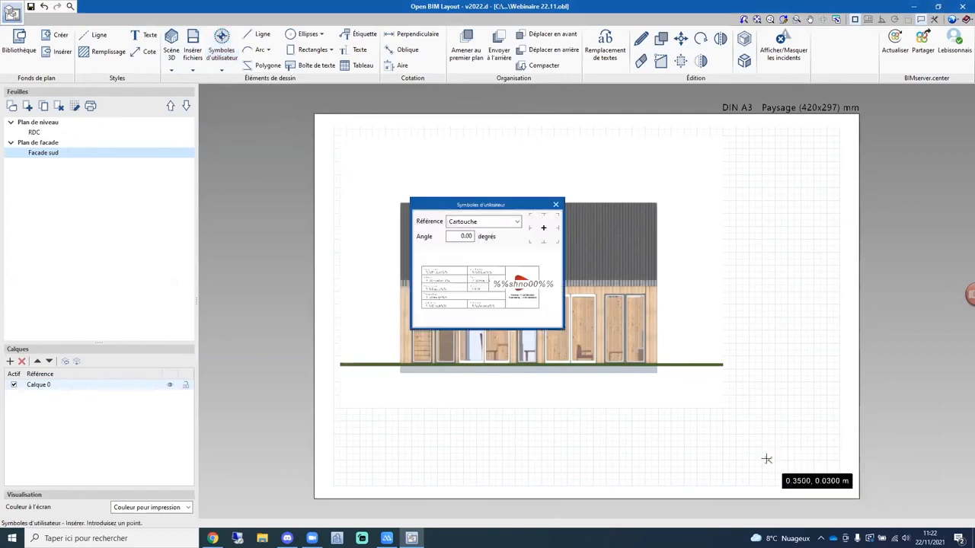
pyautogui.click(495, 223)
pyautogui.click(512, 235)
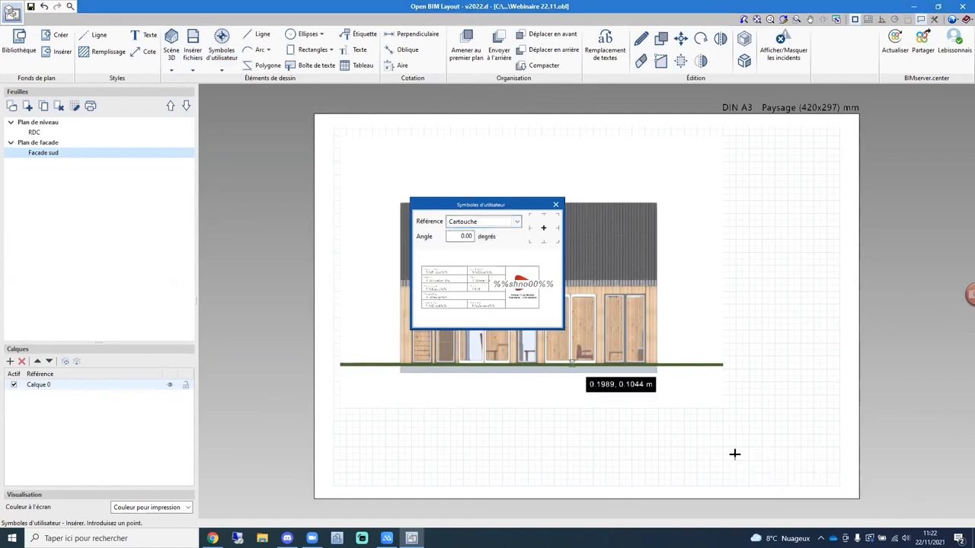
pyautogui.click(727, 454)
pyautogui.scroll(-2, 728, 454)
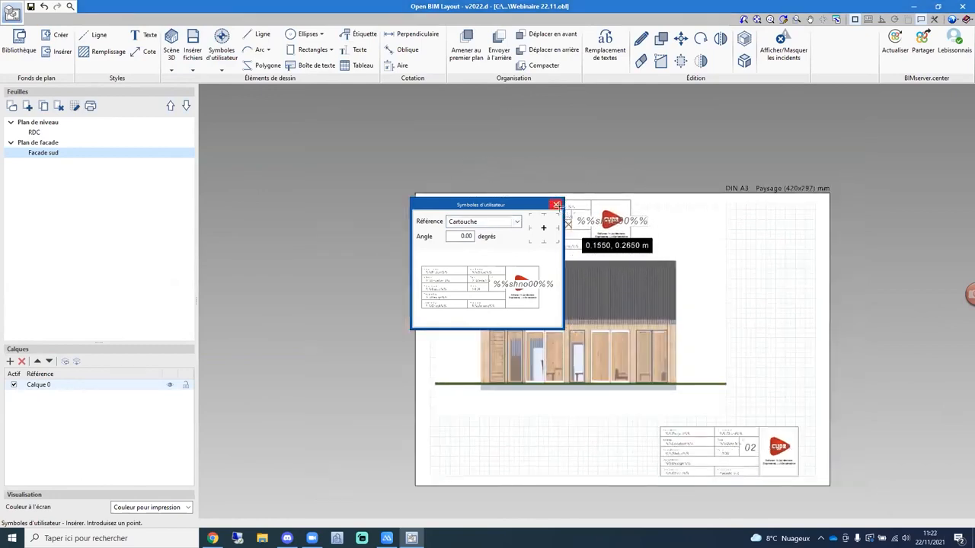
pyautogui.press('Escape')
# Replace the %%Project%% placeholder in the title block with the project name "Maison indivuelle".
pyautogui.scroll(1, 799, 457)
pyautogui.scroll(2, 798, 456)
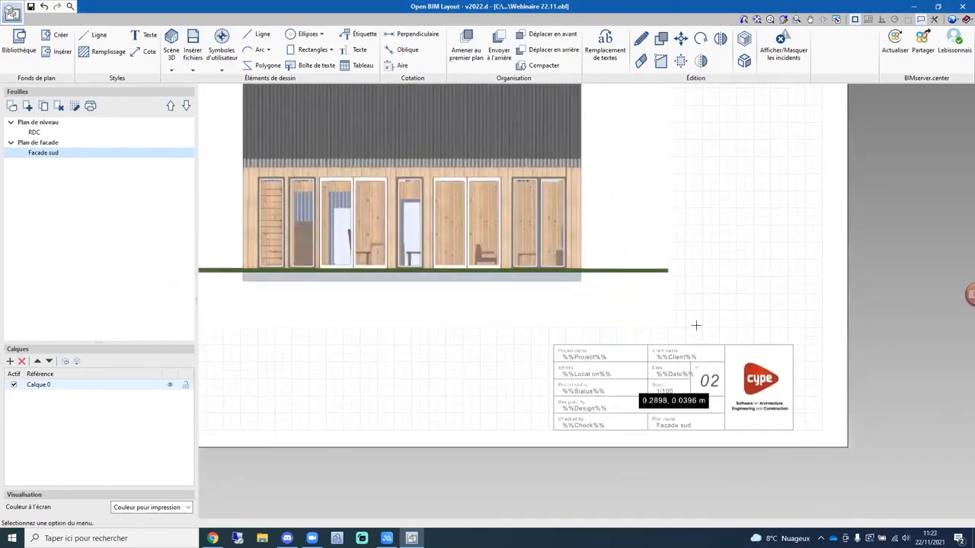
pyautogui.click(645, 40)
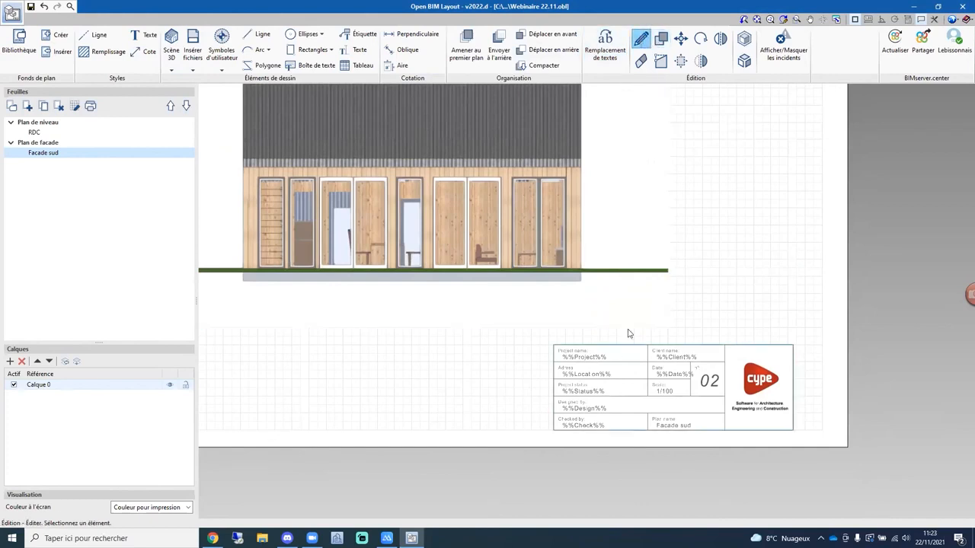
pyautogui.click(640, 40)
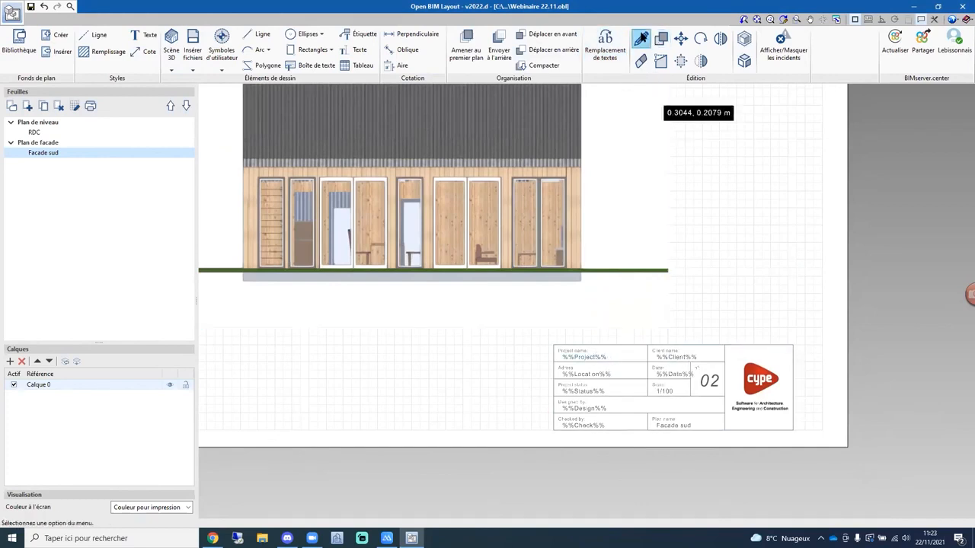
pyautogui.click(599, 358)
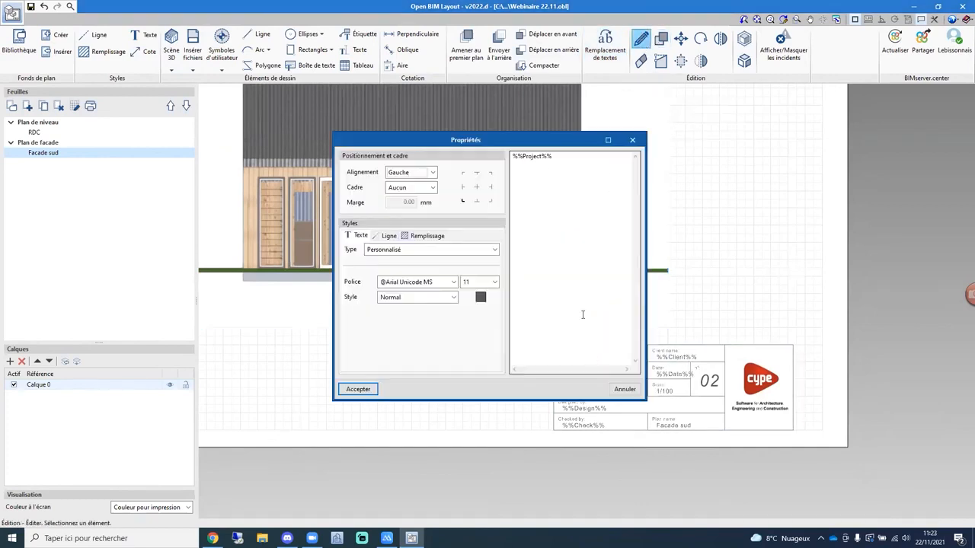
pyautogui.moveTo(544, 147); pyautogui.dragTo(410, 147)
pyautogui.hotkey('ctrl', 'a')
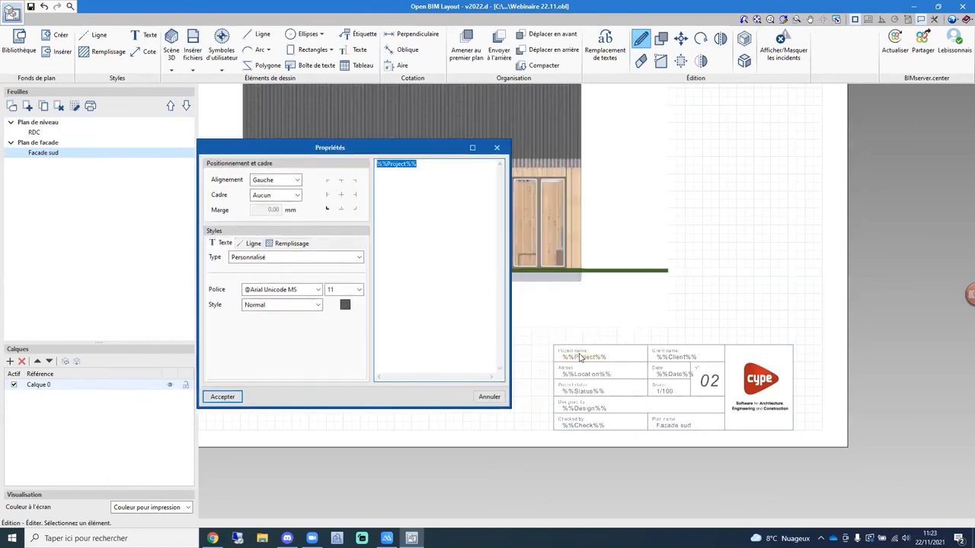
pyautogui.write('Maison individuelle')
pyautogui.click(221, 397)
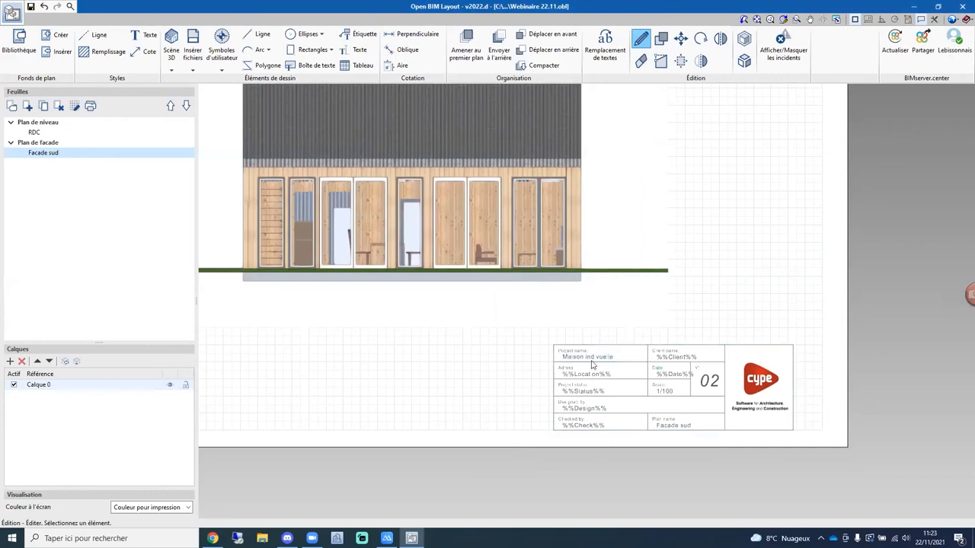
# Draw a thin continuous leader line from the rightmost window up to the blank area beside the facade.
pyautogui.scroll(2, 616, 340)
pyautogui.moveTo(683, 351); pyautogui.dragTo(664, 321, button='middle')
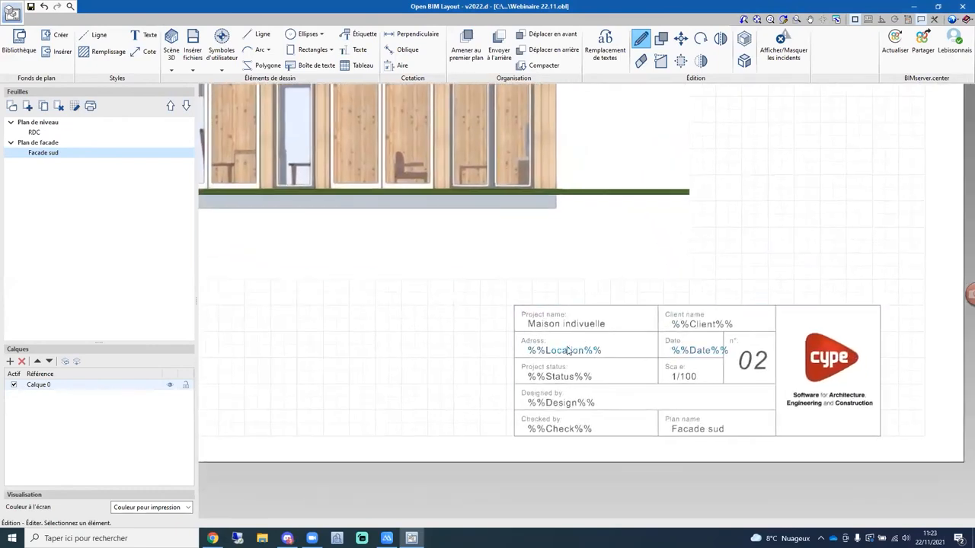
pyautogui.scroll(-2, 437, 340)
pyautogui.moveTo(361, 265); pyautogui.dragTo(481, 302, button='middle')
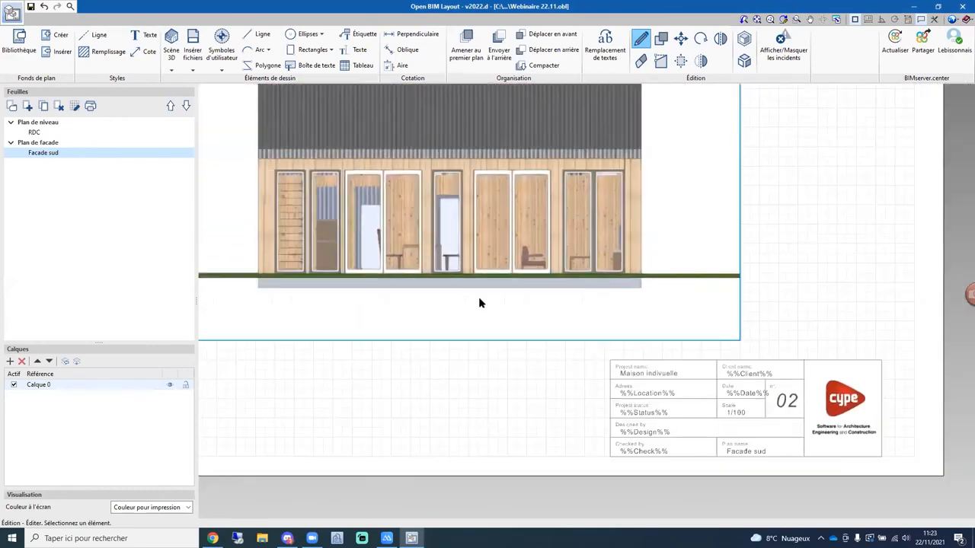
pyautogui.scroll(-1, 481, 302)
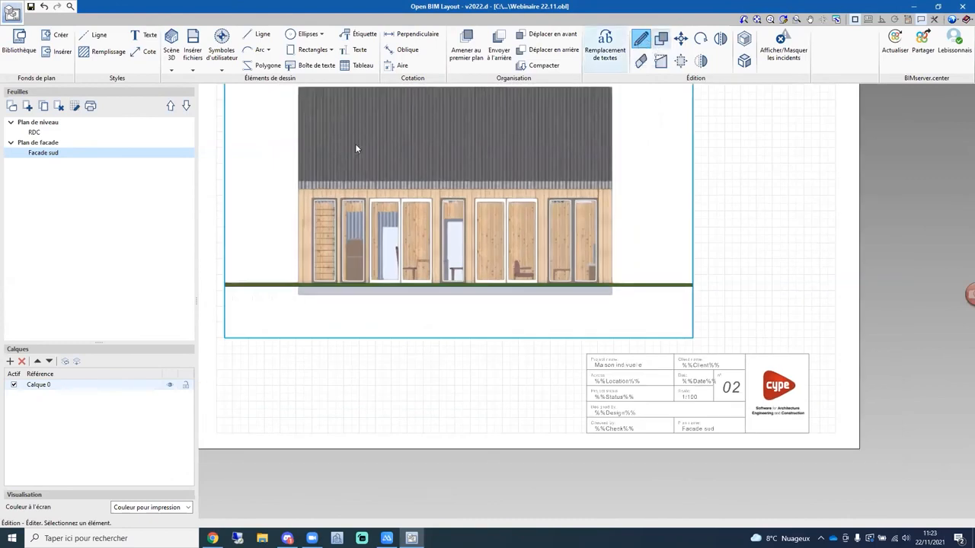
pyautogui.moveTo(443, 213); pyautogui.dragTo(474, 255, button='middle')
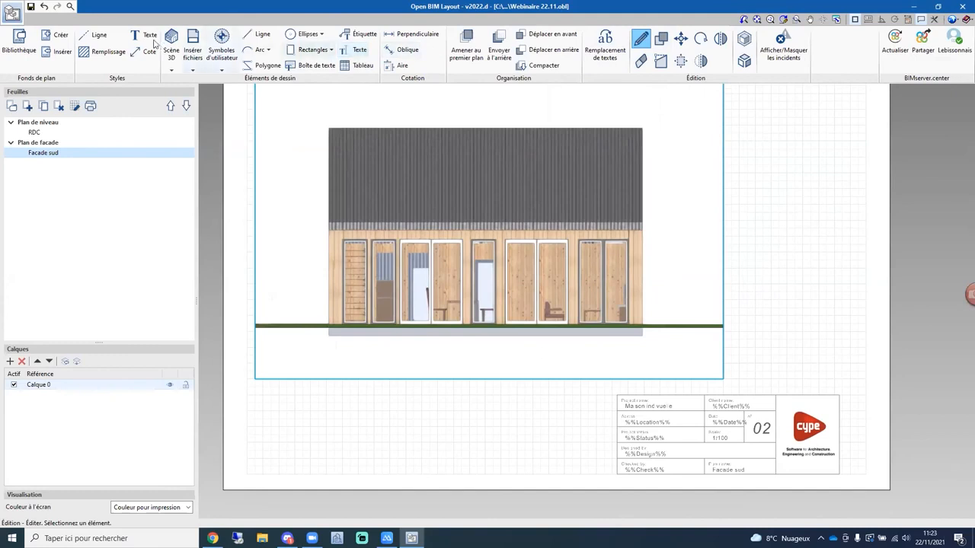
pyautogui.click(247, 36)
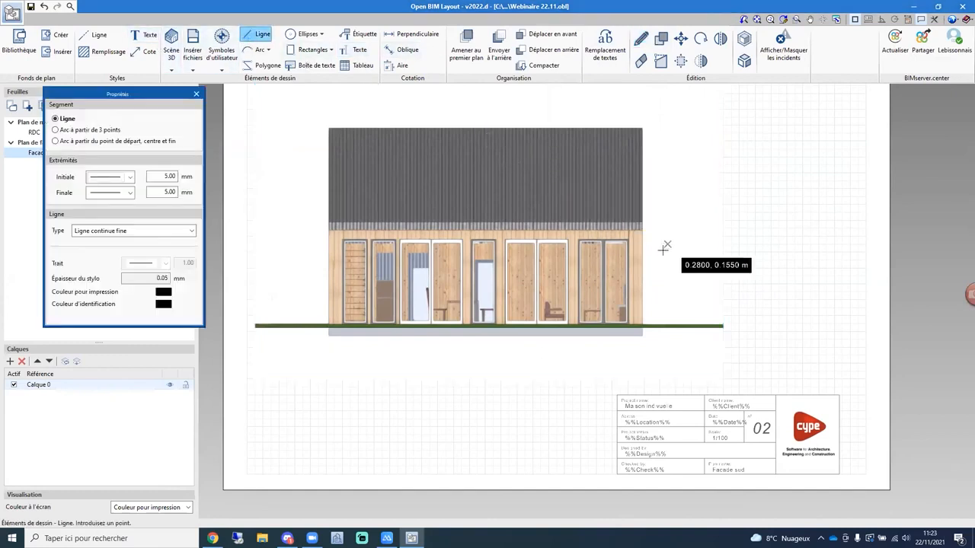
pyautogui.click(618, 272)
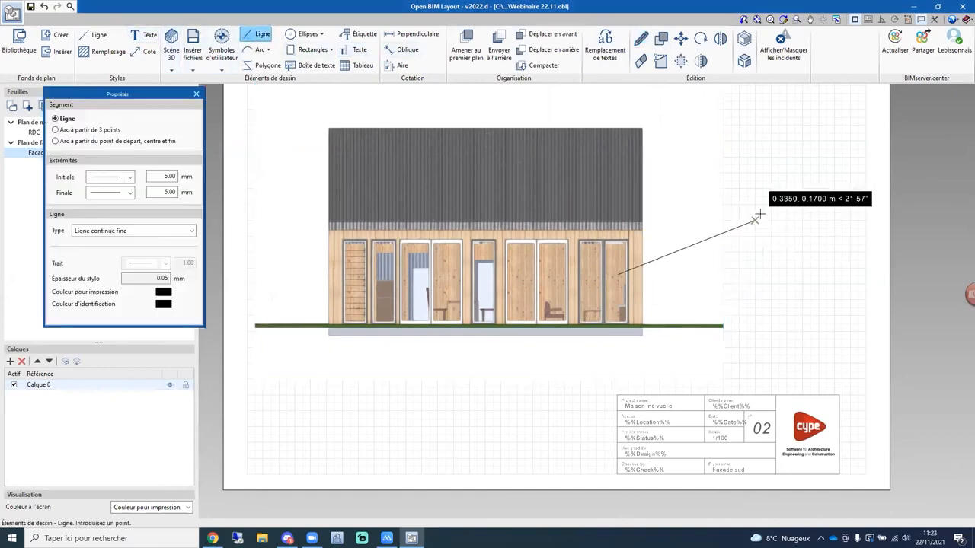
pyautogui.click(754, 218)
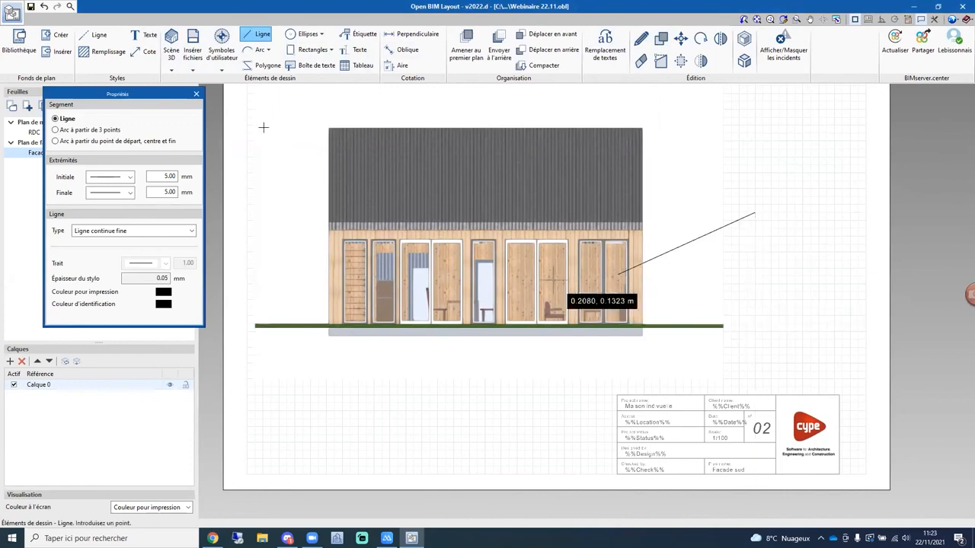
# Add the note "Fenetre aluminium 2x2.1" at the outer end of the leader line, using the Arial 12 pt note style.
pyautogui.click(355, 49)
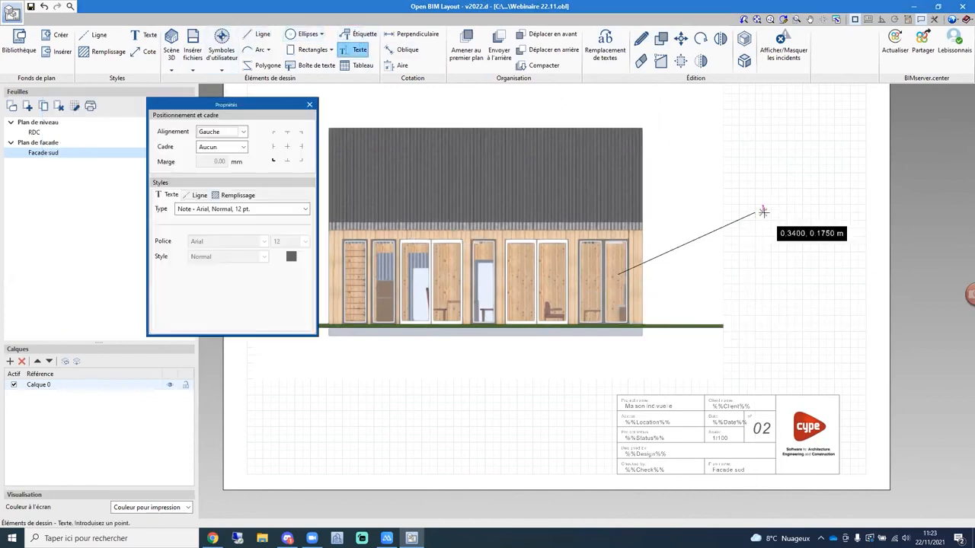
pyautogui.click(762, 214)
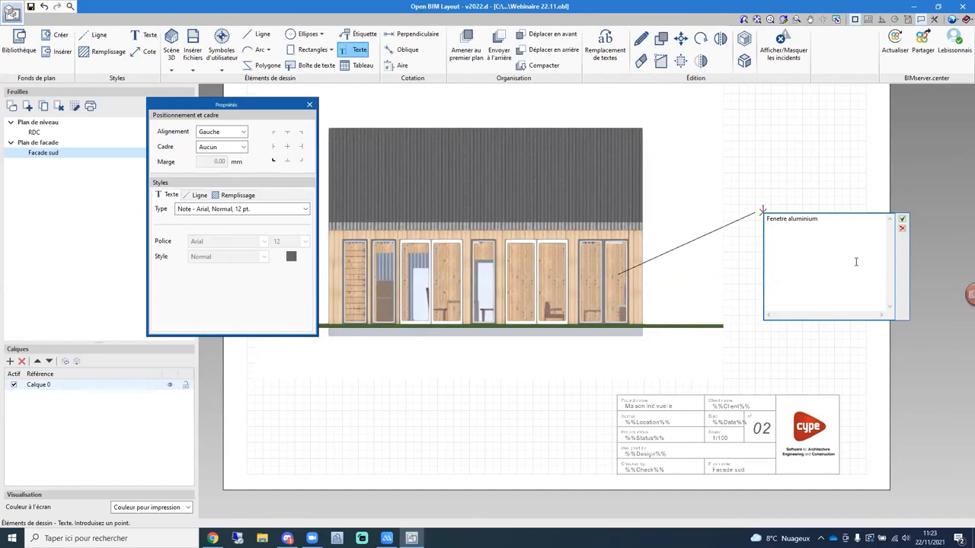
pyautogui.write('2')
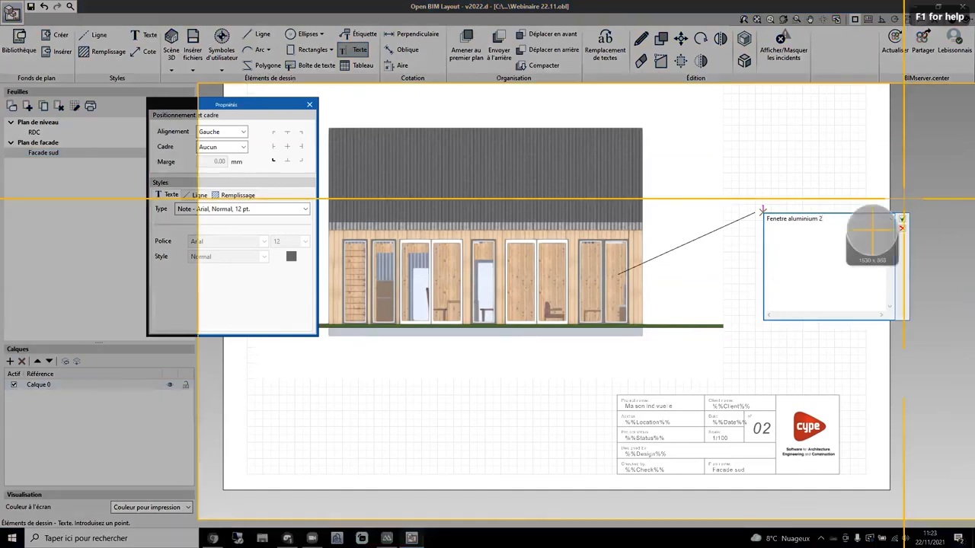
pyautogui.write('x2.1')
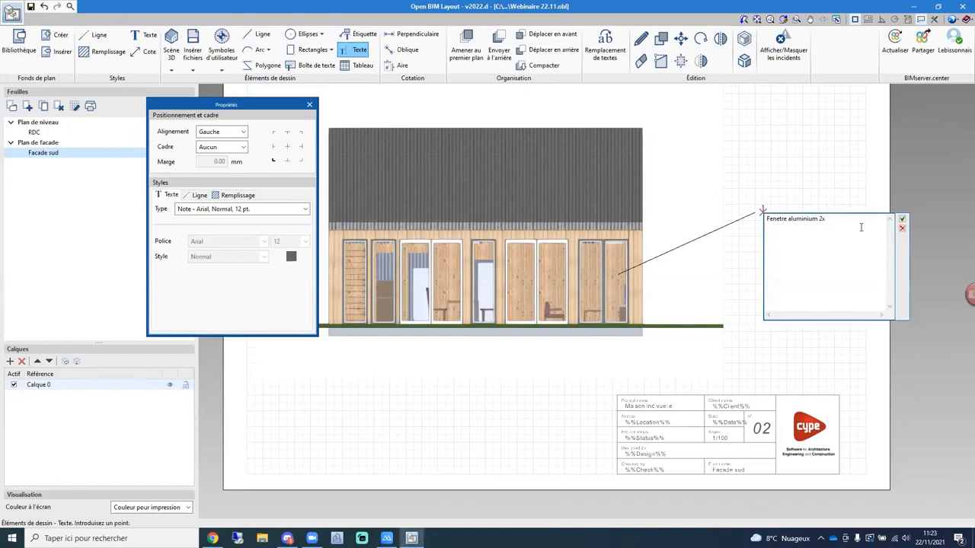
pyautogui.click(903, 221)
pyautogui.scroll(2, 782, 220)
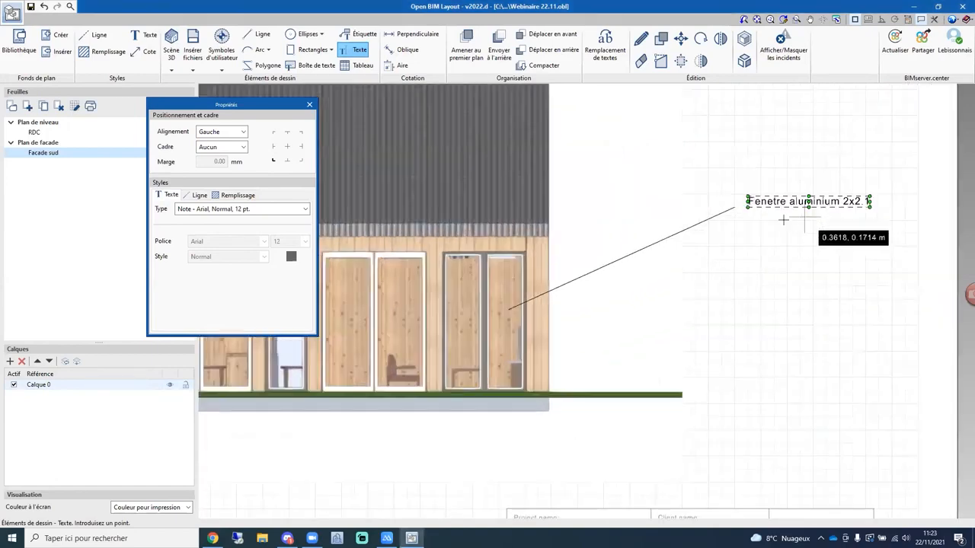
pyautogui.click(783, 221)
# Add a perpendicular real-distance dimension from the ground line to the eaves, placed beside the facade's right edge.
pyautogui.scroll(-2, 620, 285)
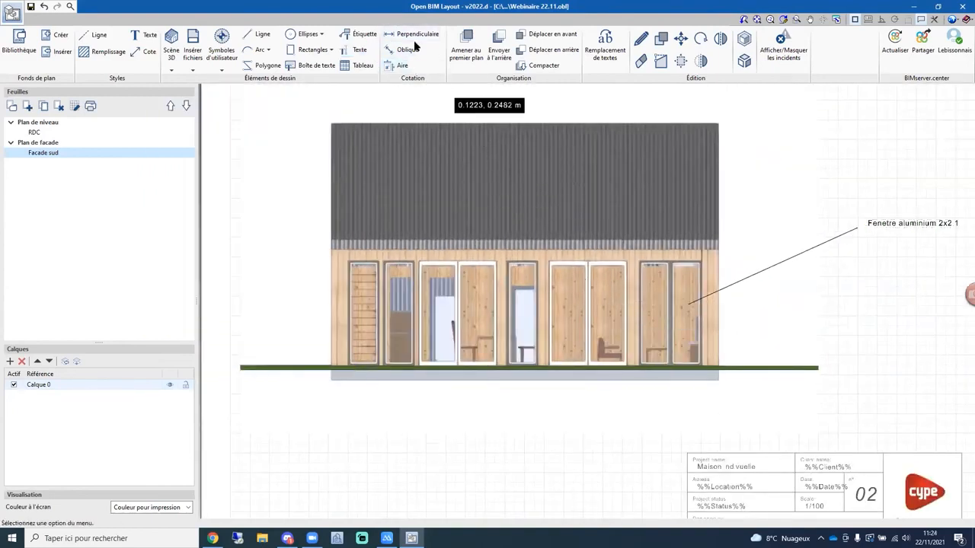
pyautogui.click(415, 34)
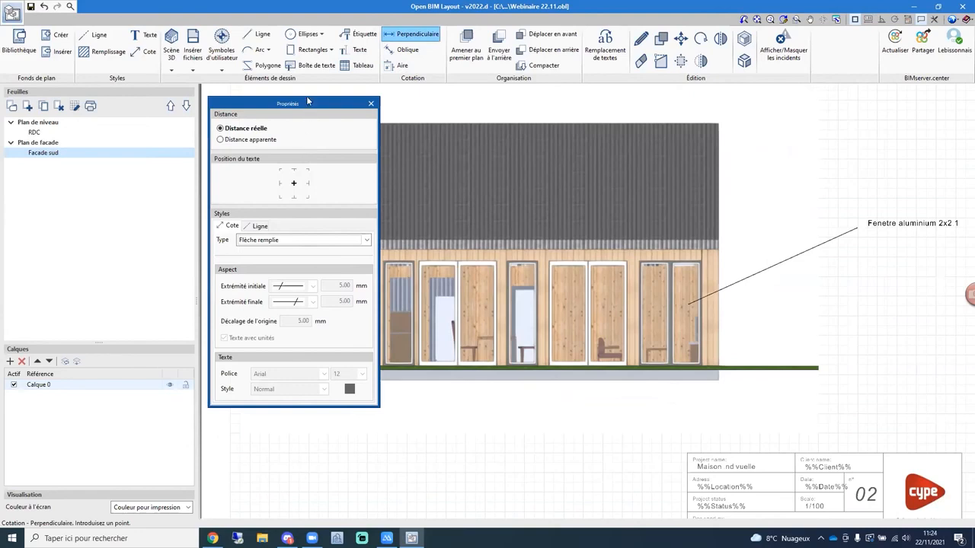
pyautogui.click(719, 367)
pyautogui.click(719, 249)
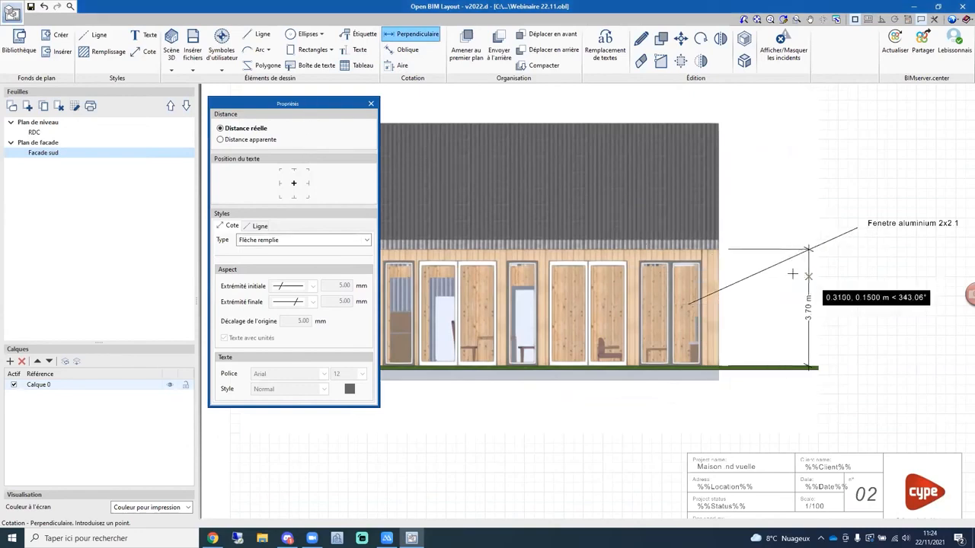
pyautogui.click(788, 305)
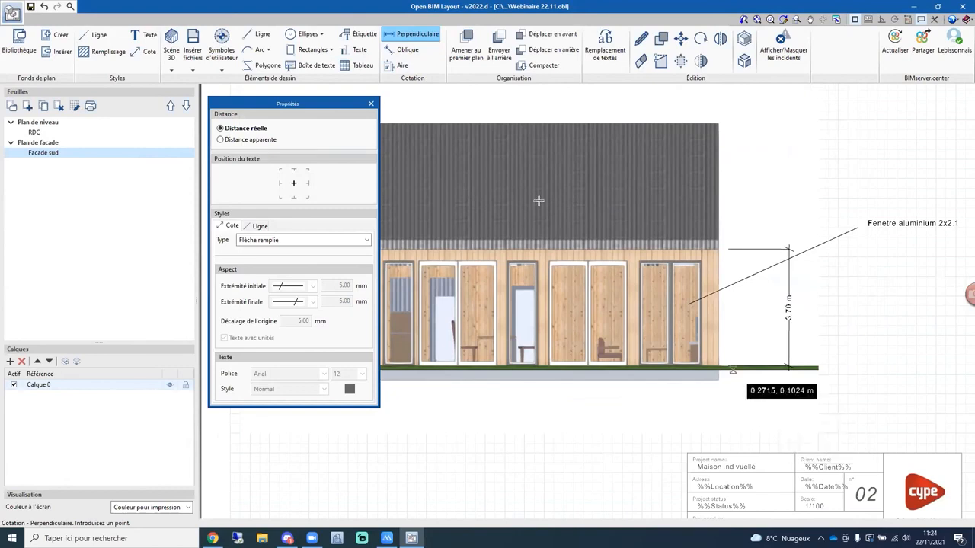
pyautogui.click(371, 104)
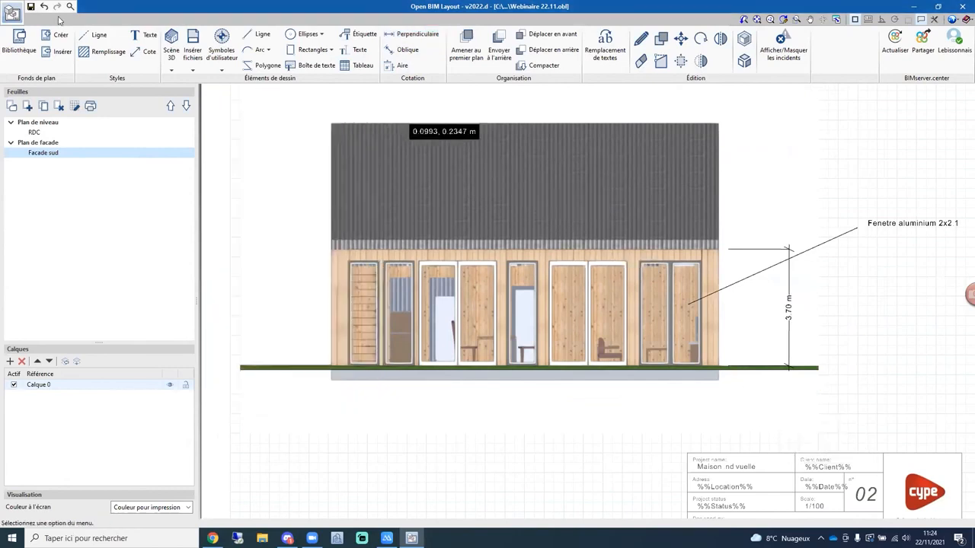
# Open the recent project Intro Open BIM (EN).obl without saving the current Webinaire 22.11 drawing set.
pyautogui.click(12, 14)
pyautogui.moveTo(54, 144)
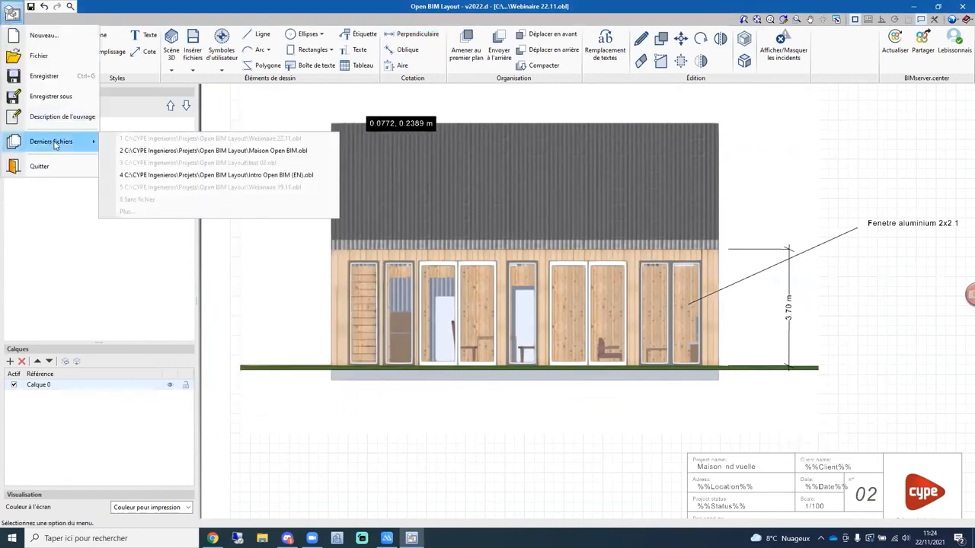
pyautogui.click(224, 175)
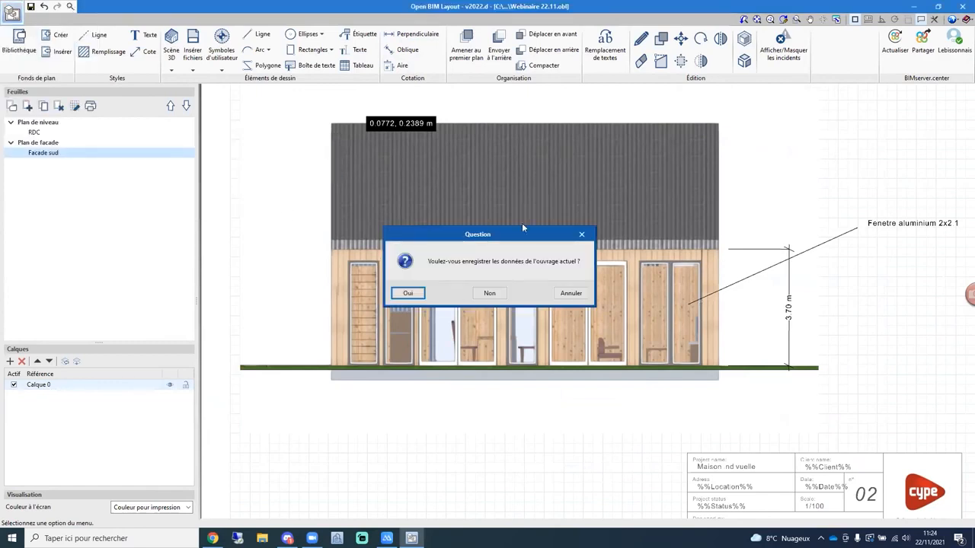
pyautogui.click(494, 296)
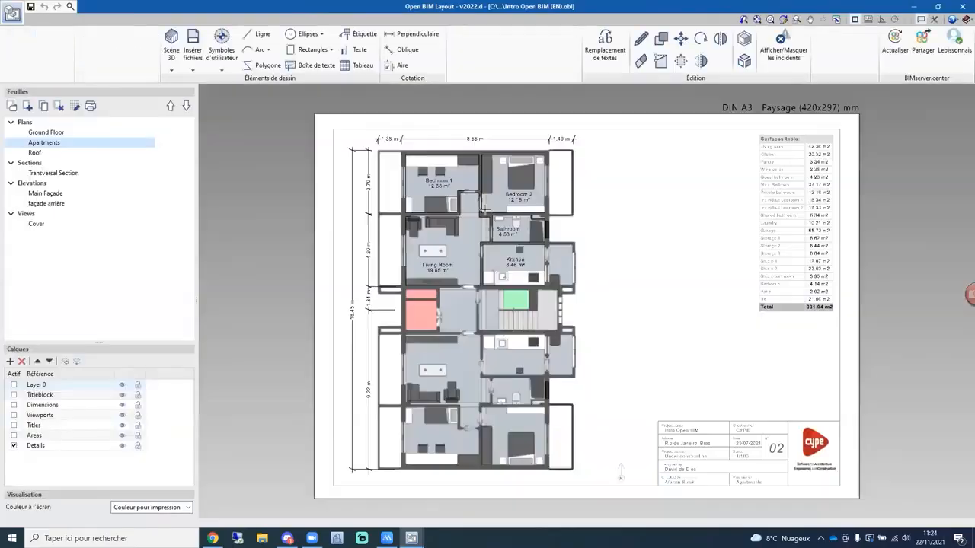
# From the Ground Floor sheet, open the 3D scene library and examine Scene 1 and Scène 2 from several angles.
pyautogui.click(60, 133)
pyautogui.click(172, 65)
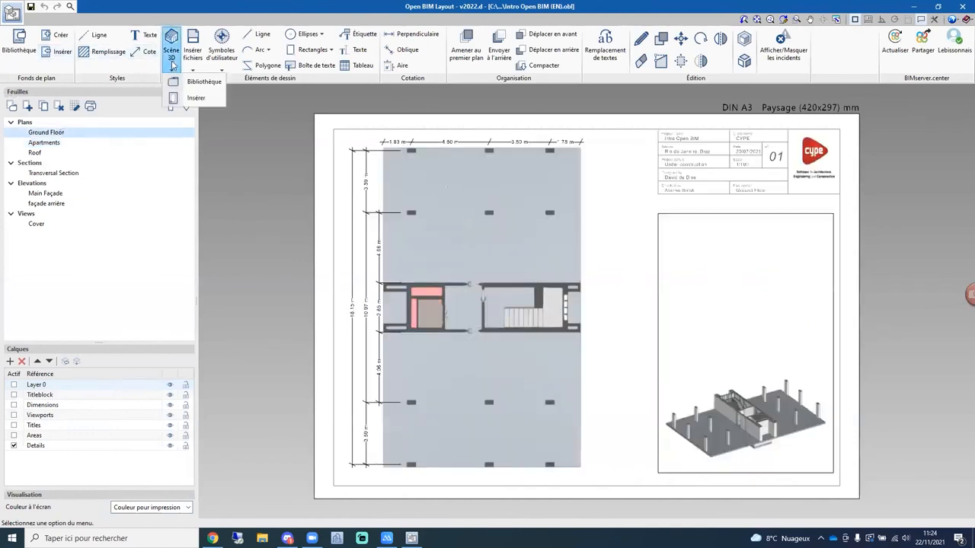
pyautogui.click(192, 82)
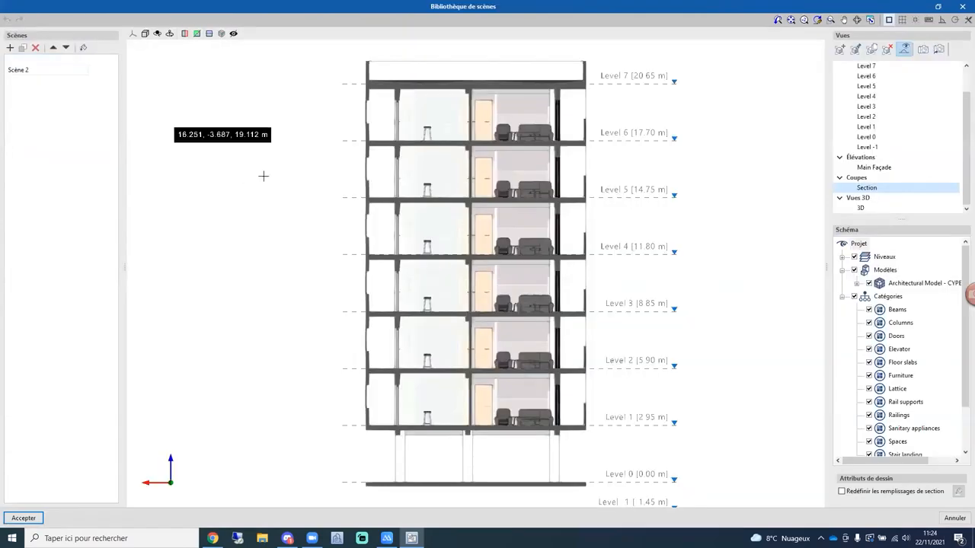
pyautogui.moveTo(412, 198); pyautogui.dragTo(432, 225, button='middle')
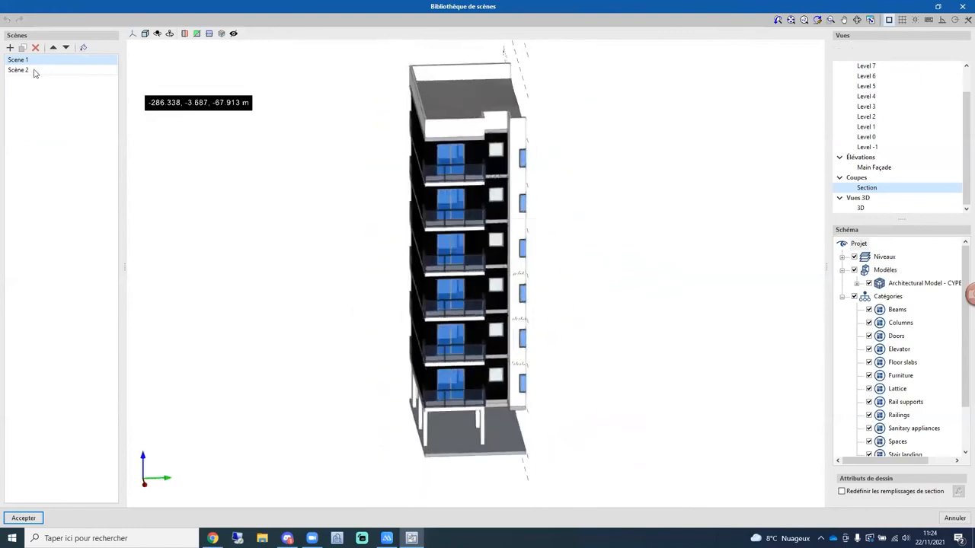
pyautogui.click(34, 71)
pyautogui.moveTo(412, 270); pyautogui.dragTo(724, 272, button='middle')
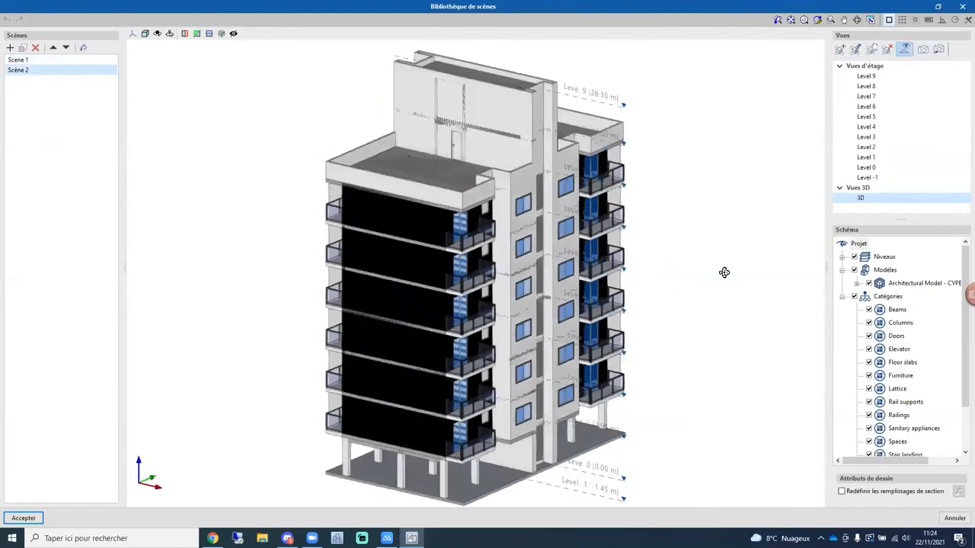
pyautogui.click(961, 6)
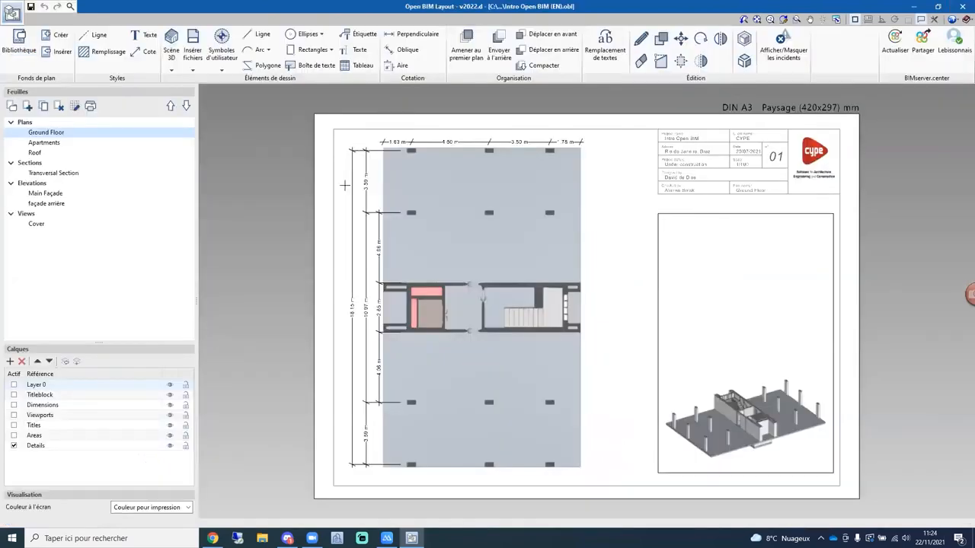
# Examine the Apartments sheet's room labels and surfaces table, and the Transversal Section sheet.
pyautogui.click(44, 144)
pyautogui.scroll(1, 428, 196)
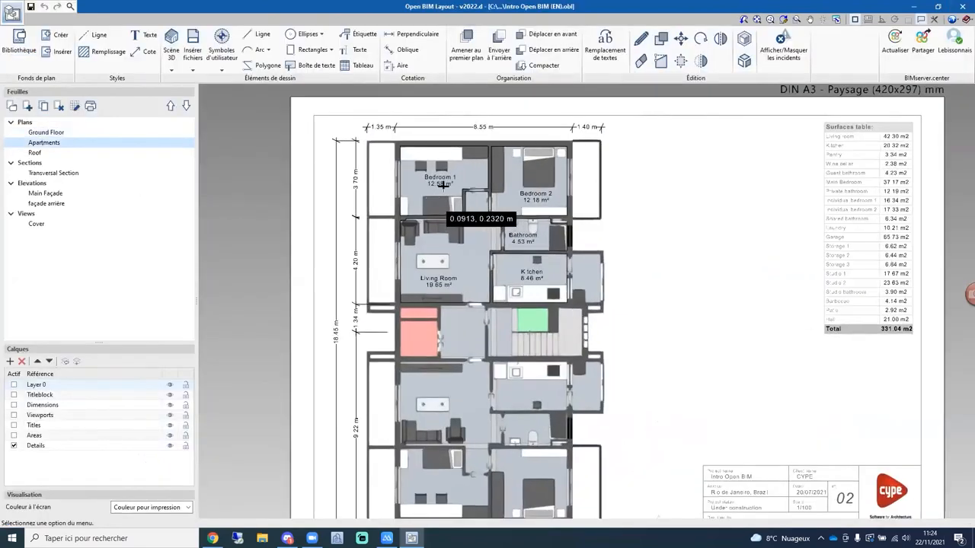
pyautogui.scroll(1, 430, 198)
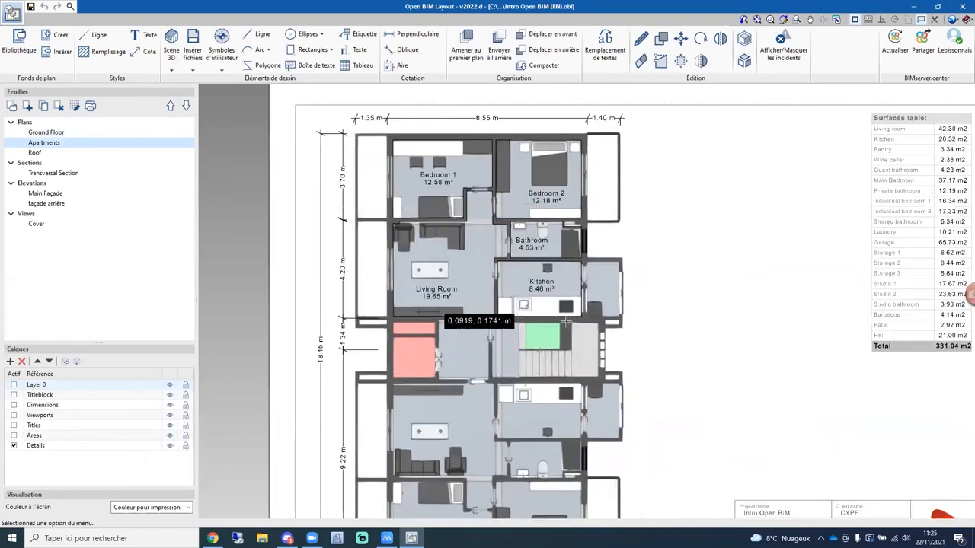
pyautogui.scroll(-2, 533, 358)
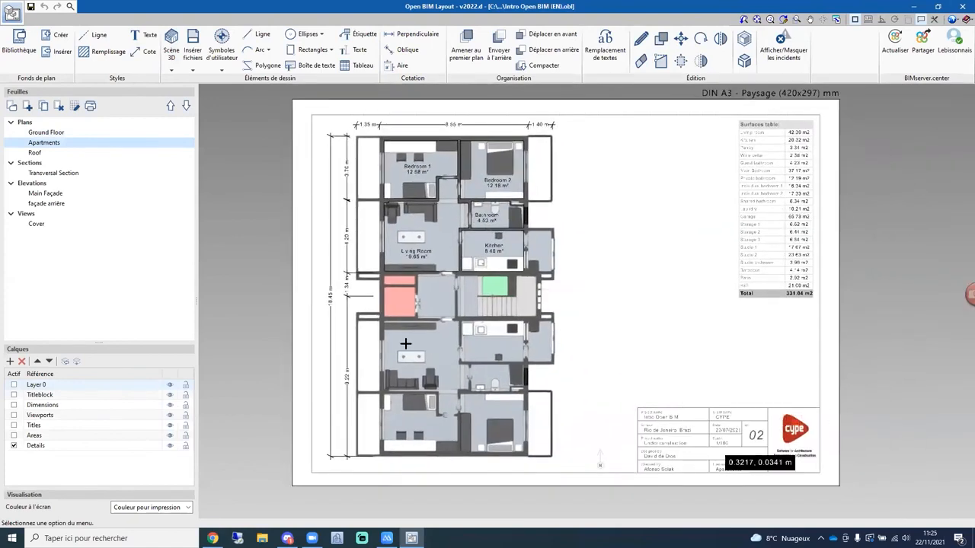
pyautogui.click(55, 174)
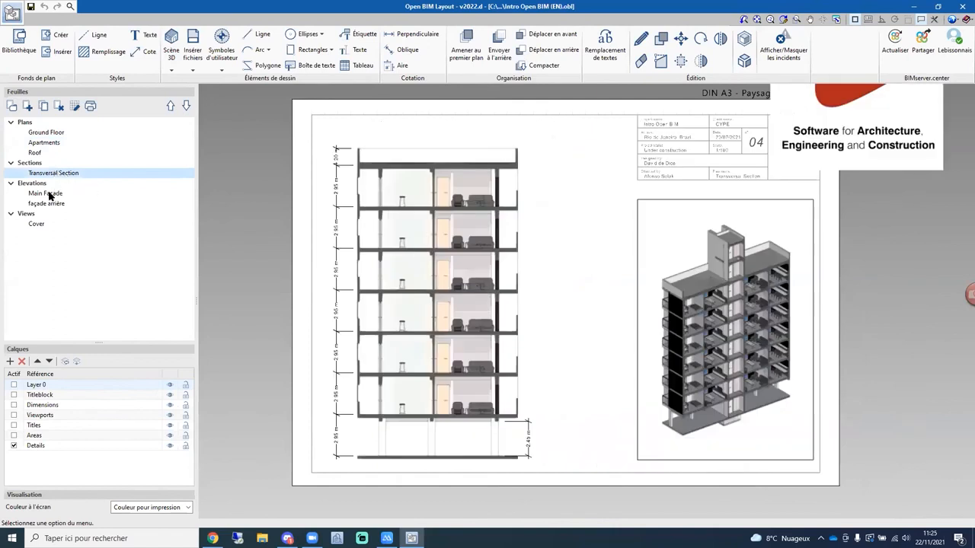
pyautogui.click(178, 68)
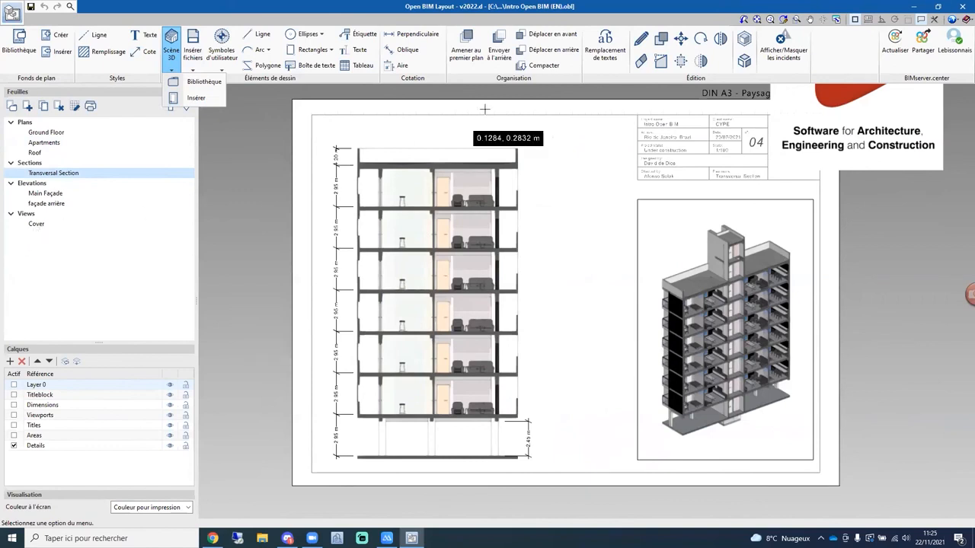
pyautogui.click(261, 9)
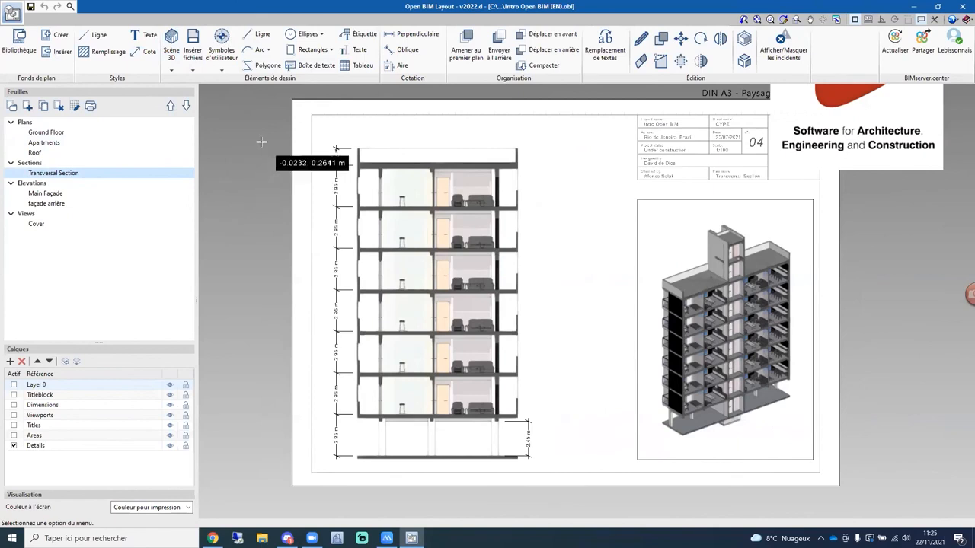
# Export the Ground Floor, Apartments and Main Façade sheets, without the Cover, to one PDF named Intro Open BIM (EN) on the desktop.
pyautogui.click(92, 108)
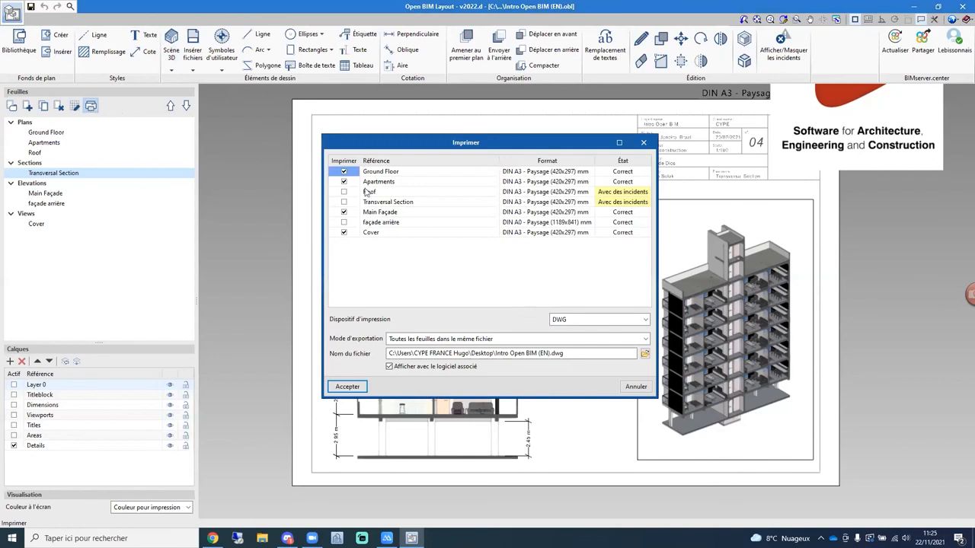
pyautogui.click(582, 323)
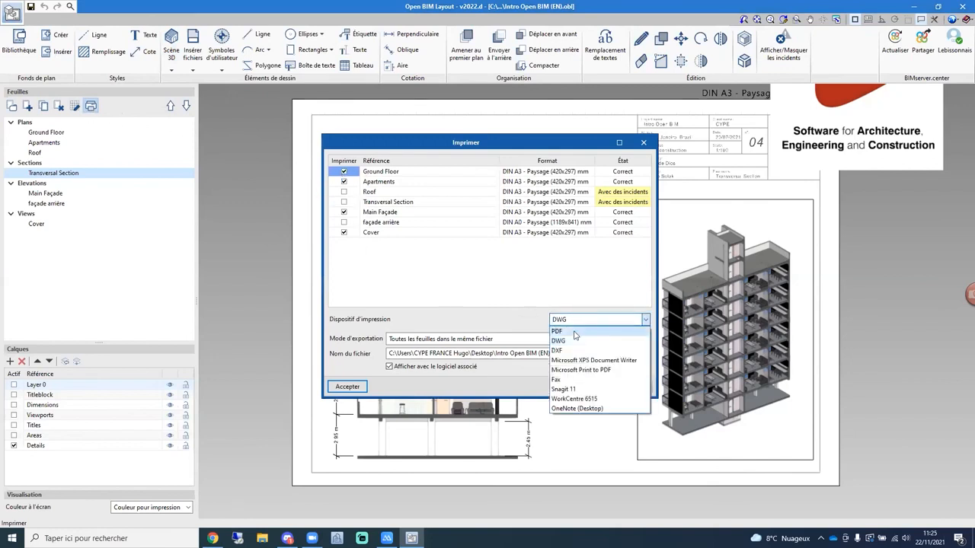
pyautogui.click(573, 334)
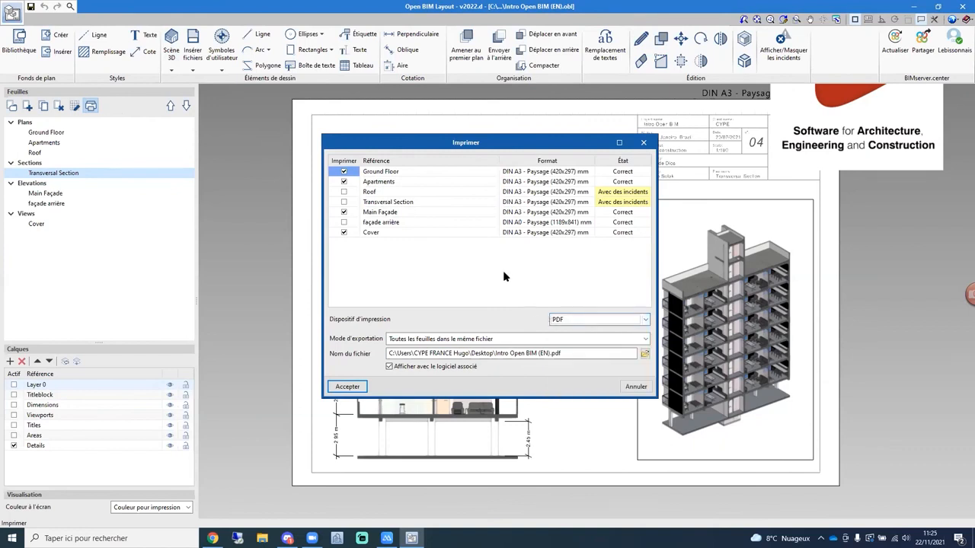
pyautogui.click(645, 355)
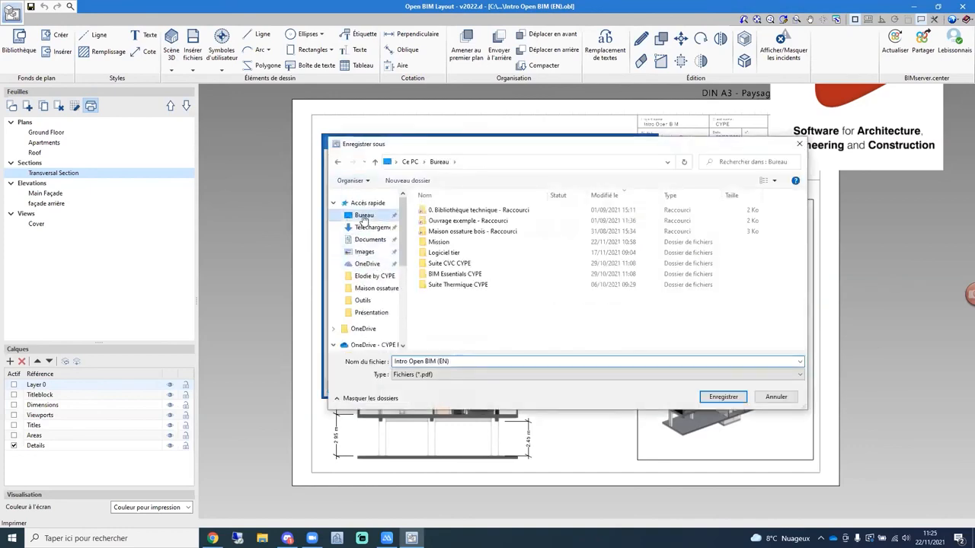
pyautogui.click(722, 397)
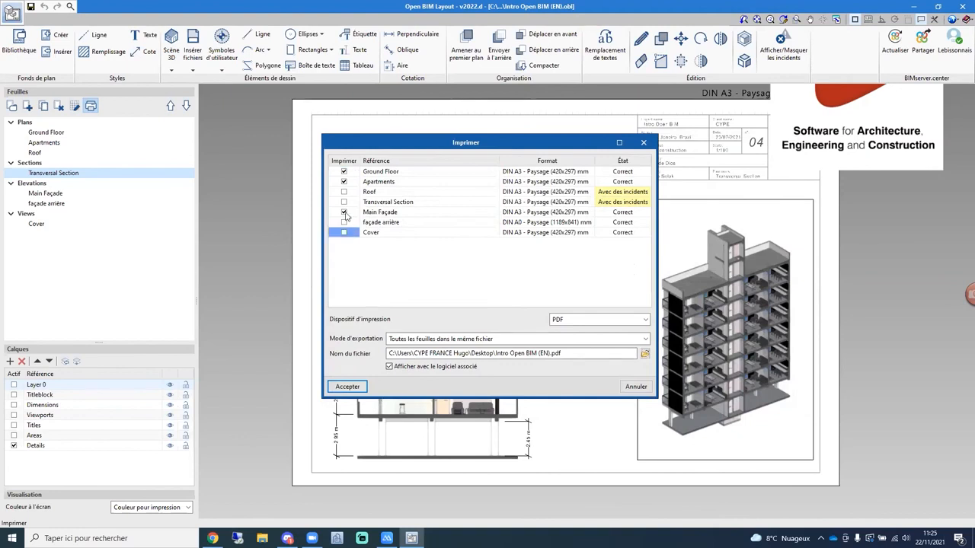
pyautogui.click(348, 388)
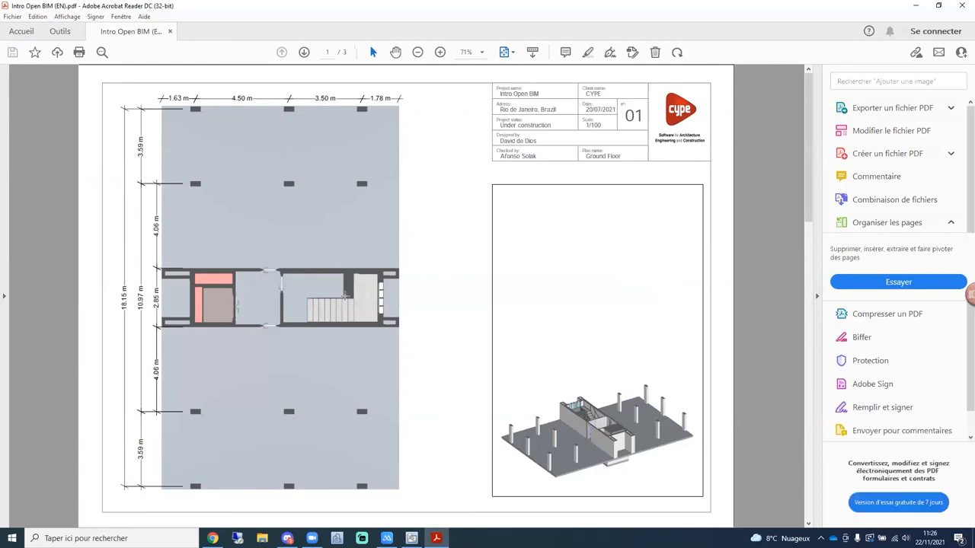
# Review the pages of the exported PDF, then close it and dismiss the export message.
pyautogui.scroll(-2, 345, 296)
pyautogui.scroll(1, 540, 219)
pyautogui.scroll(-1, 483, 278)
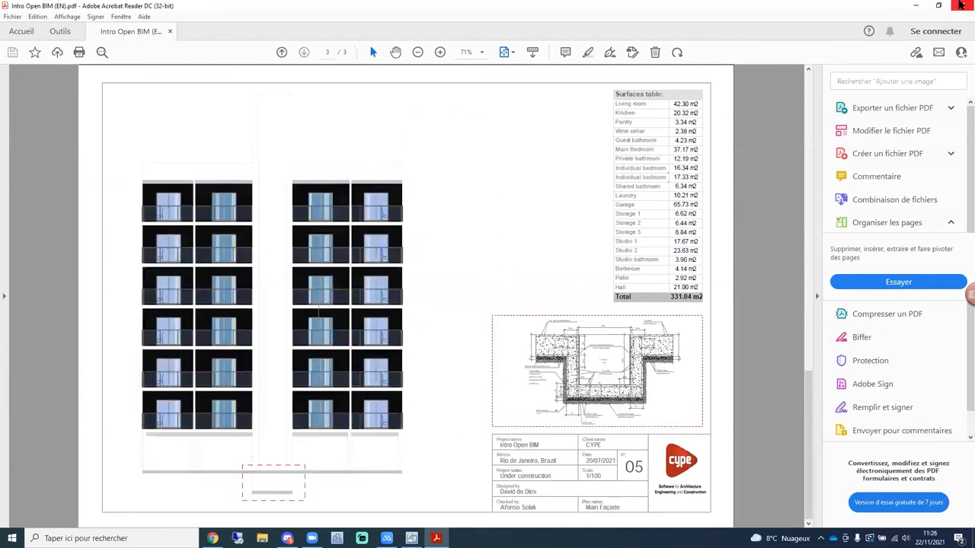
pyautogui.click(961, 5)
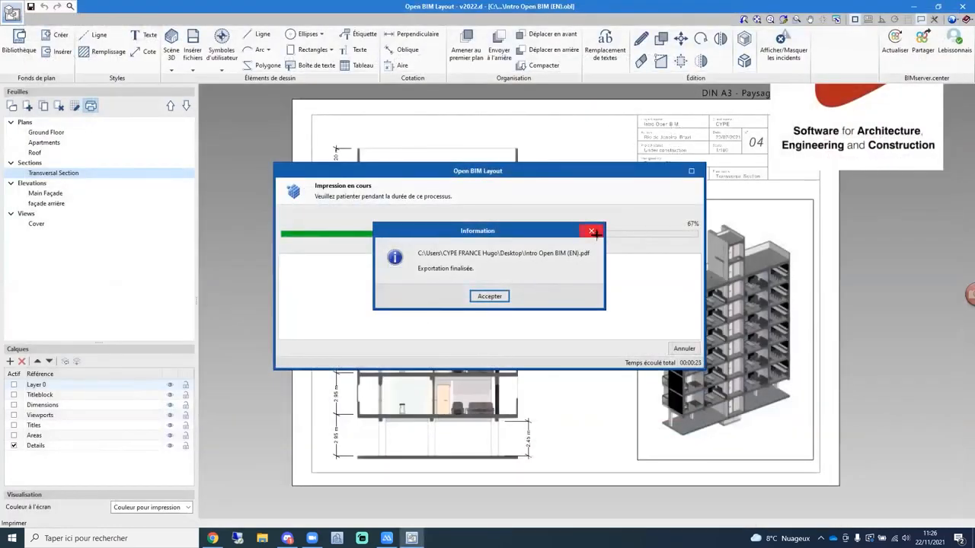
pyautogui.click(591, 231)
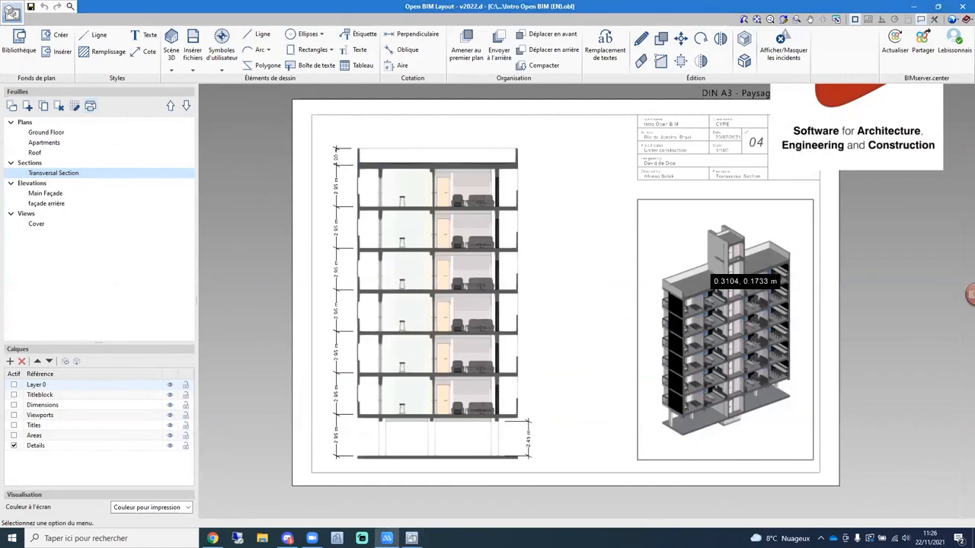